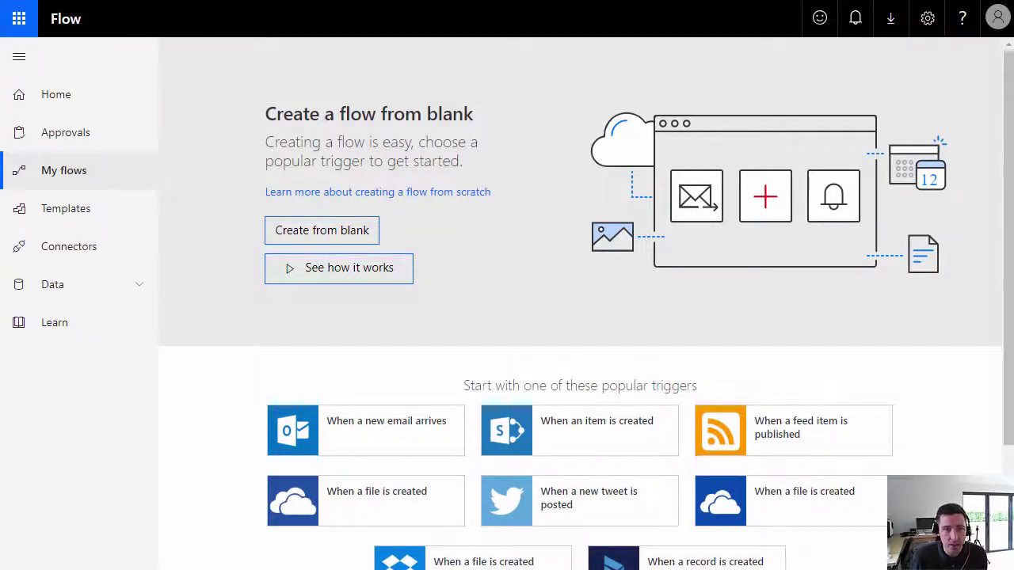
Create a blank flow triggered by SharePoint's "When a file is created or modified (properties only)"
click(355, 241)
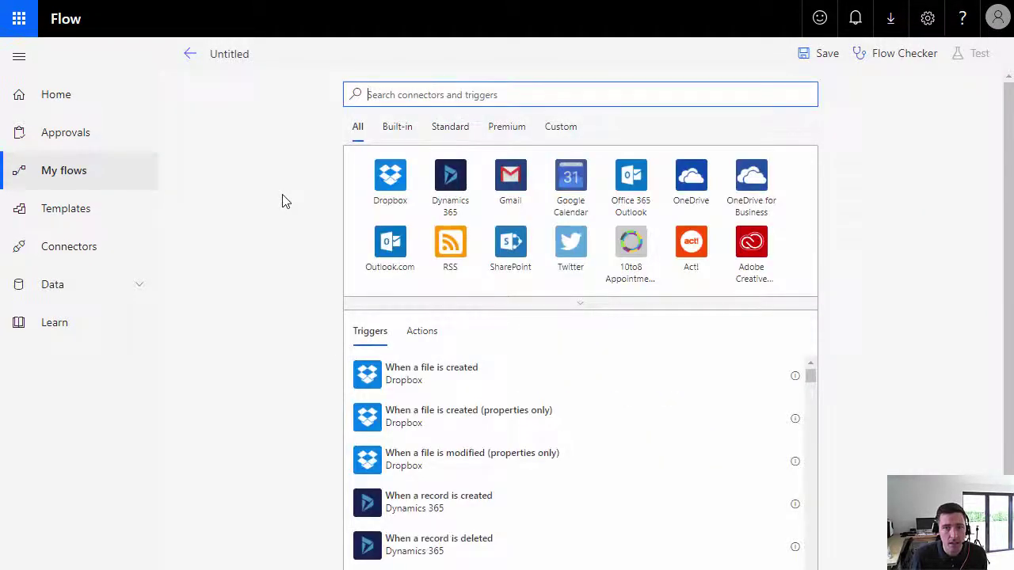
click(513, 247)
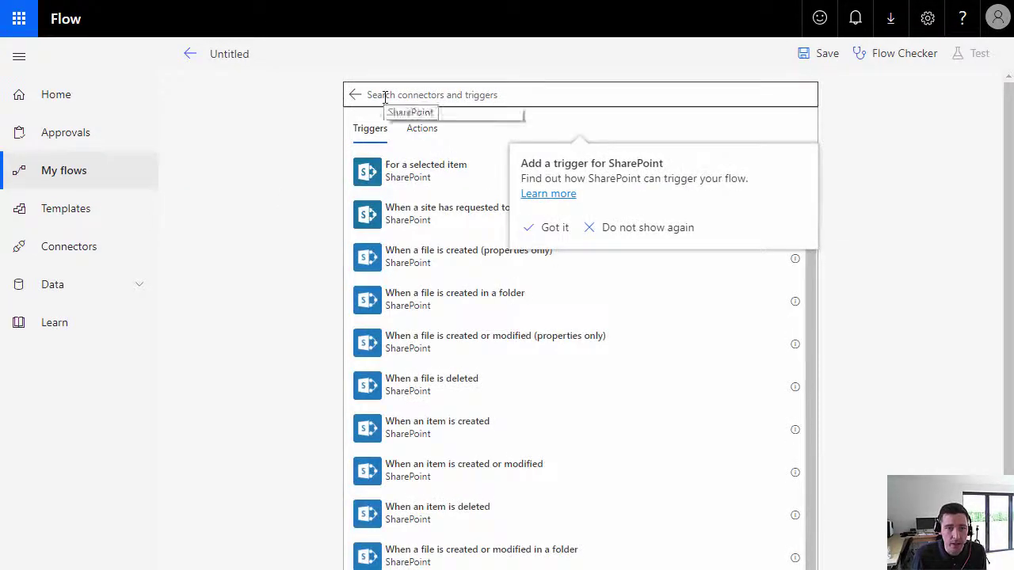
click(458, 358)
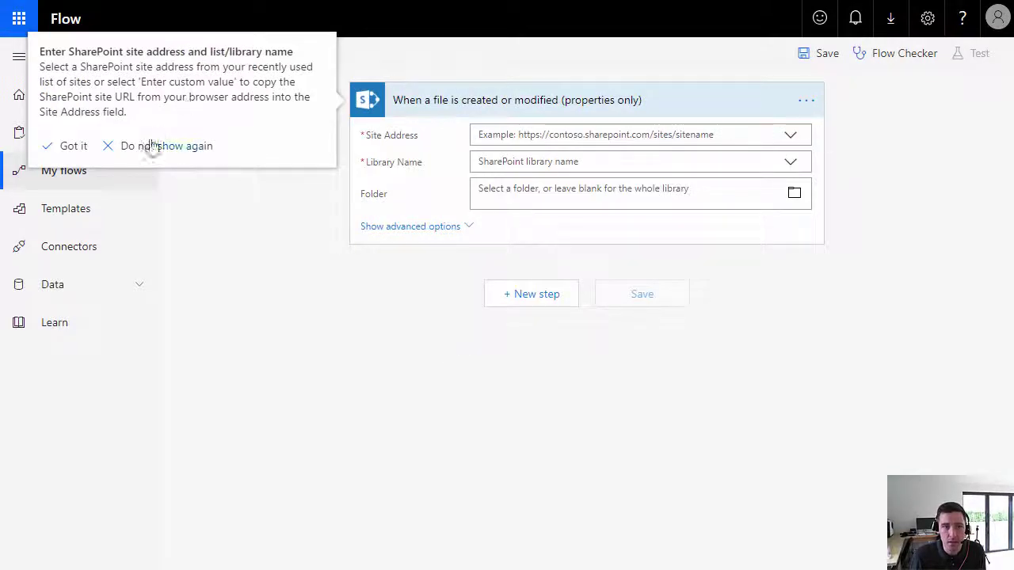
click(73, 147)
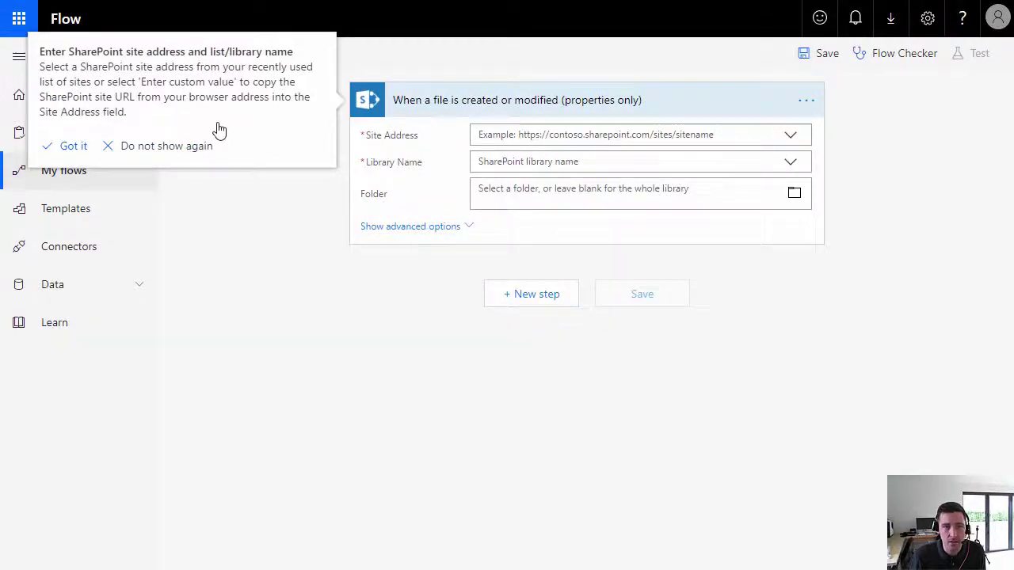
Set the trigger's site address to PDF Converter for SPO Demo and its library name to Documents
click(786, 137)
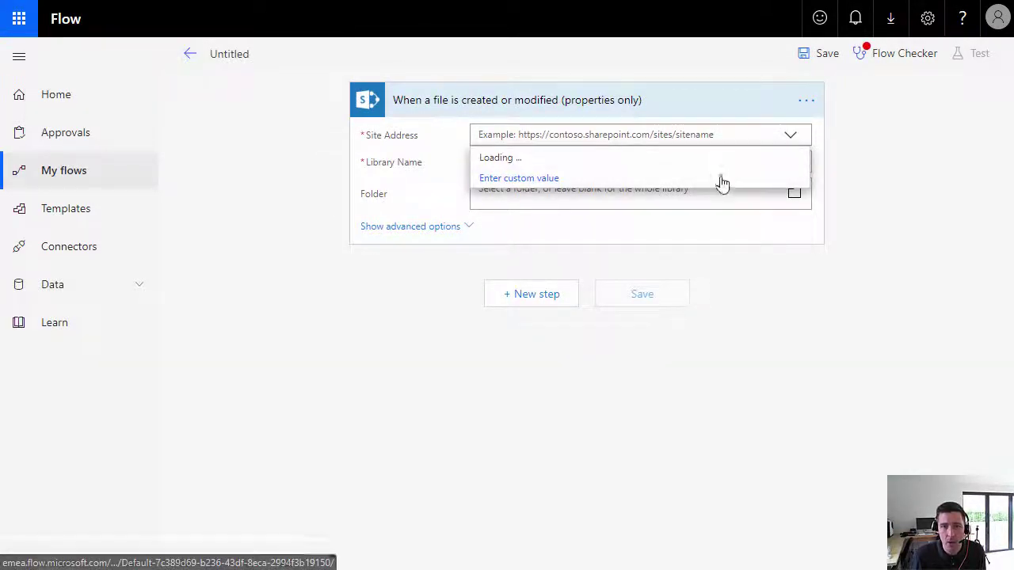
click(630, 304)
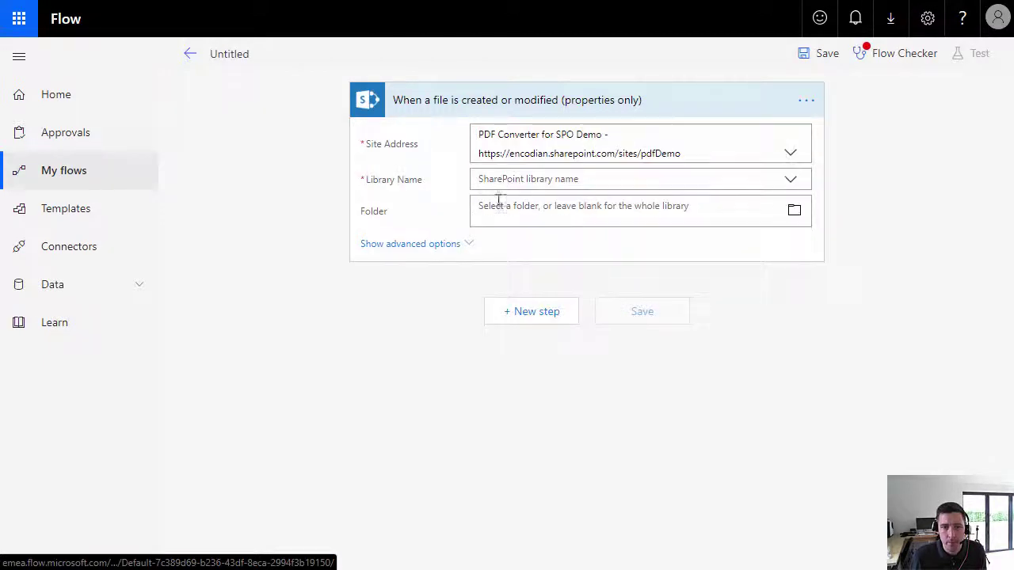
click(793, 184)
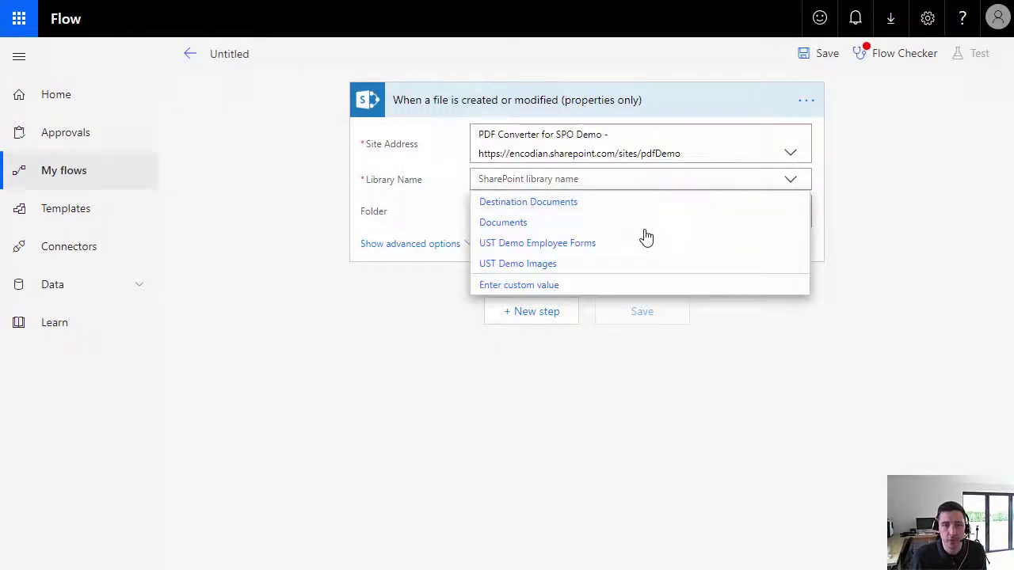
click(568, 226)
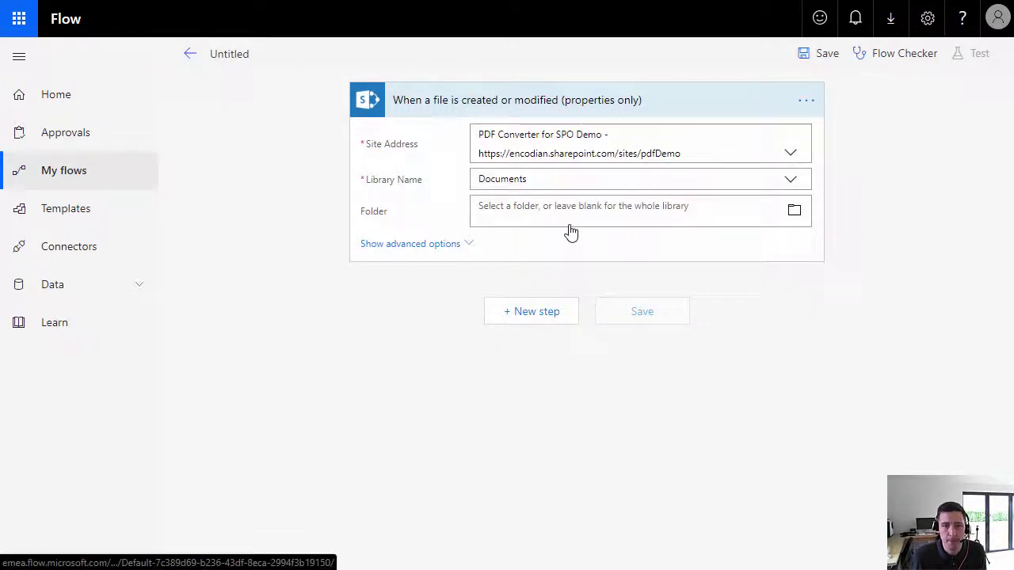
Set the trigger's folder to /Shared Documents/Flow Operational Documents/Text Analytics Demo
click(795, 212)
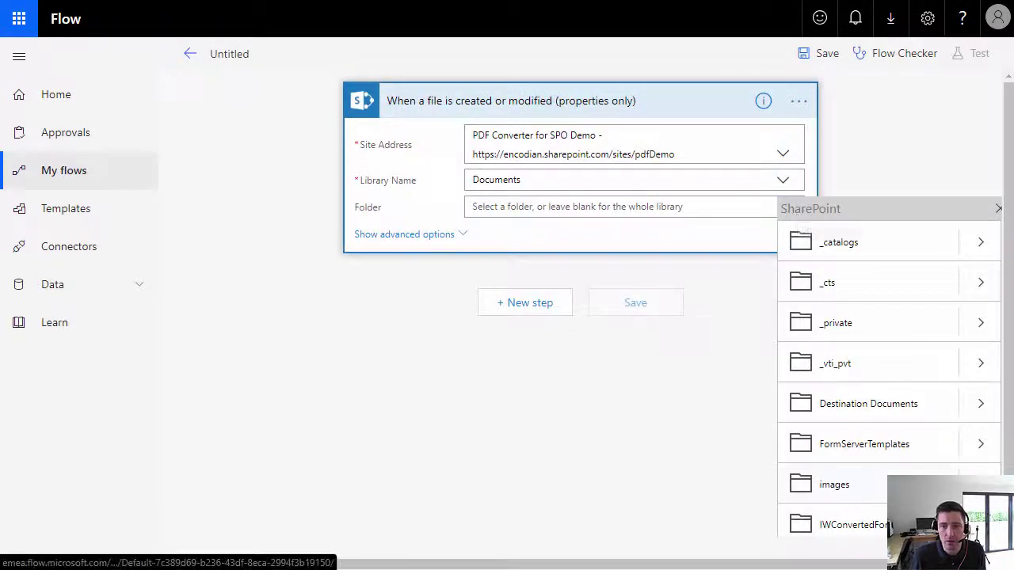
scroll(914, 468, down, 3)
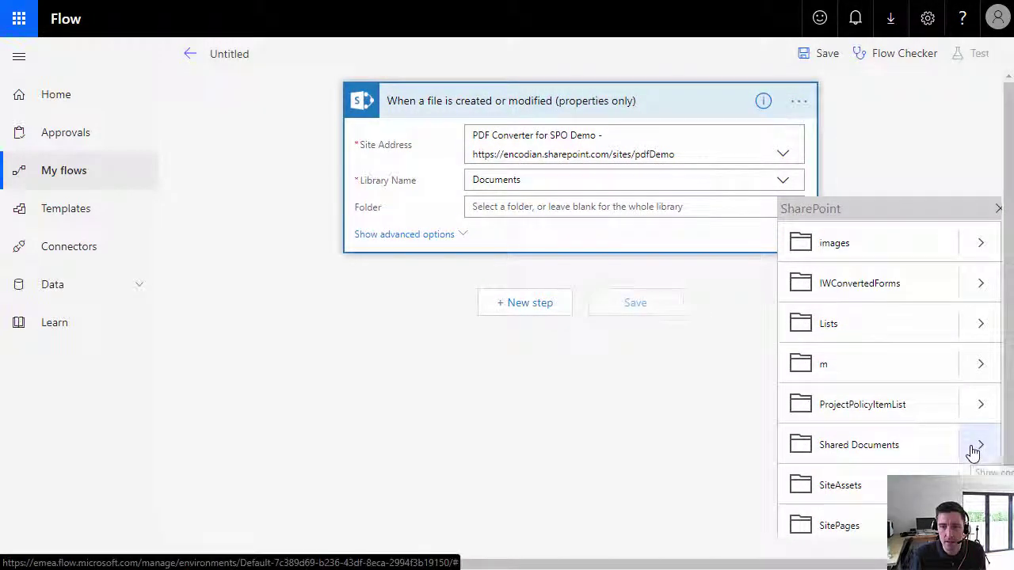
click(976, 447)
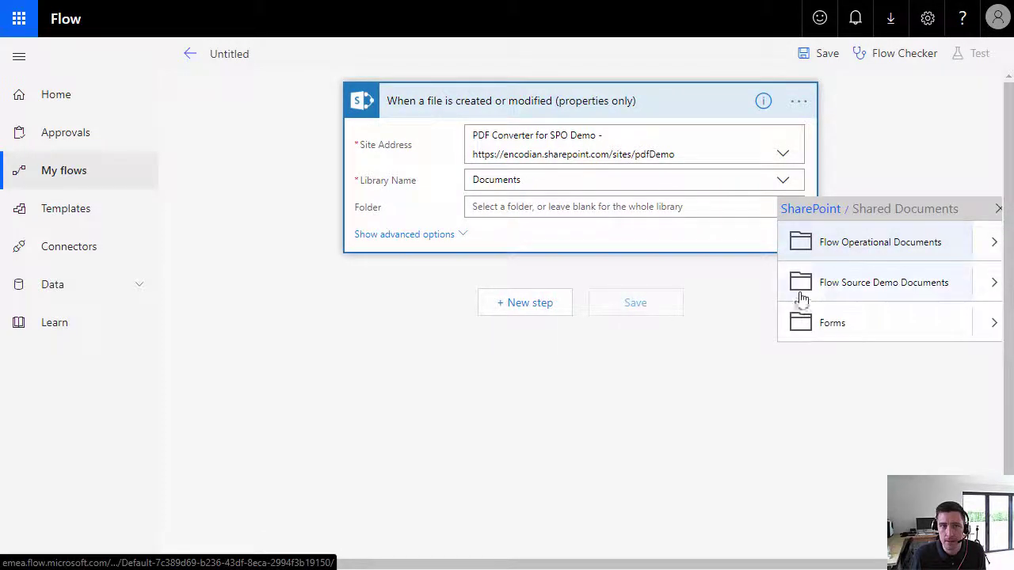
click(987, 257)
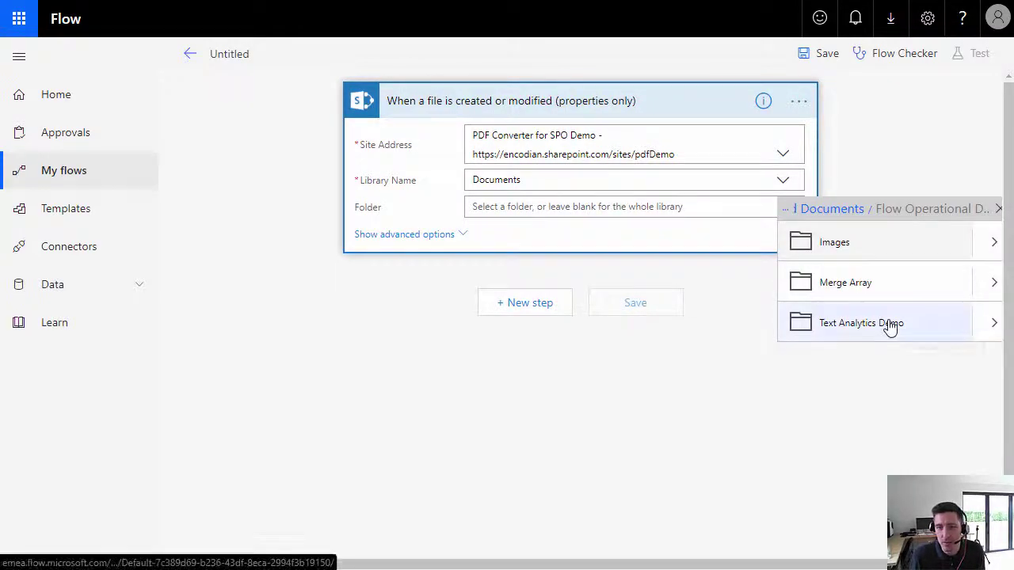
click(889, 324)
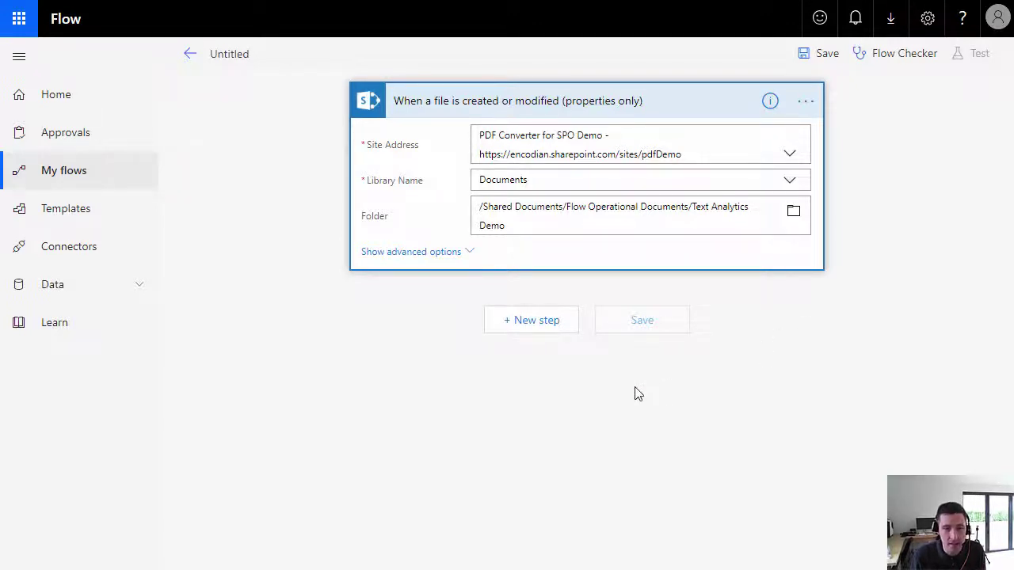
Add an Initialize variable action after the SharePoint trigger, searching the actions for "variable"
click(558, 331)
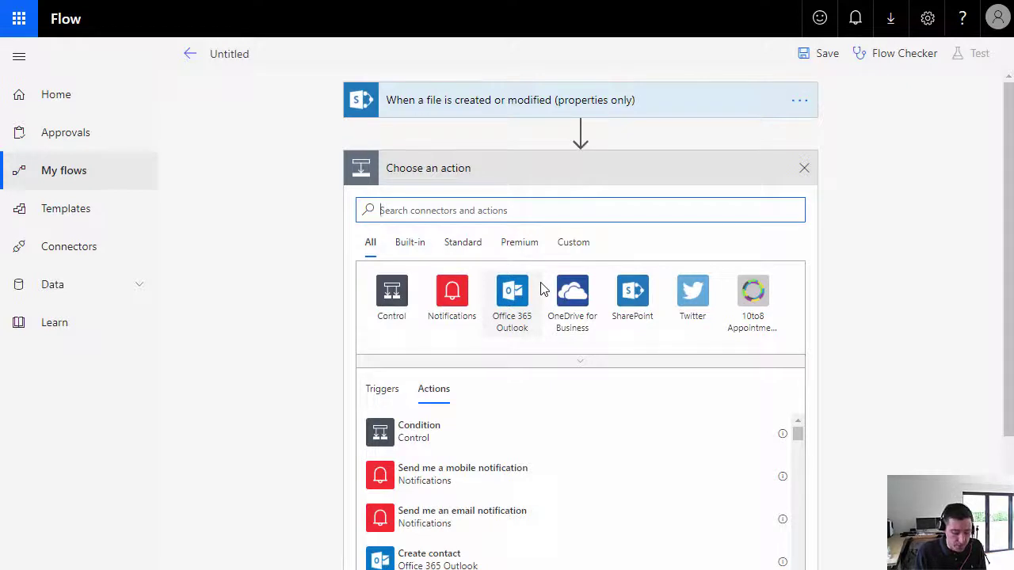
text(sj)
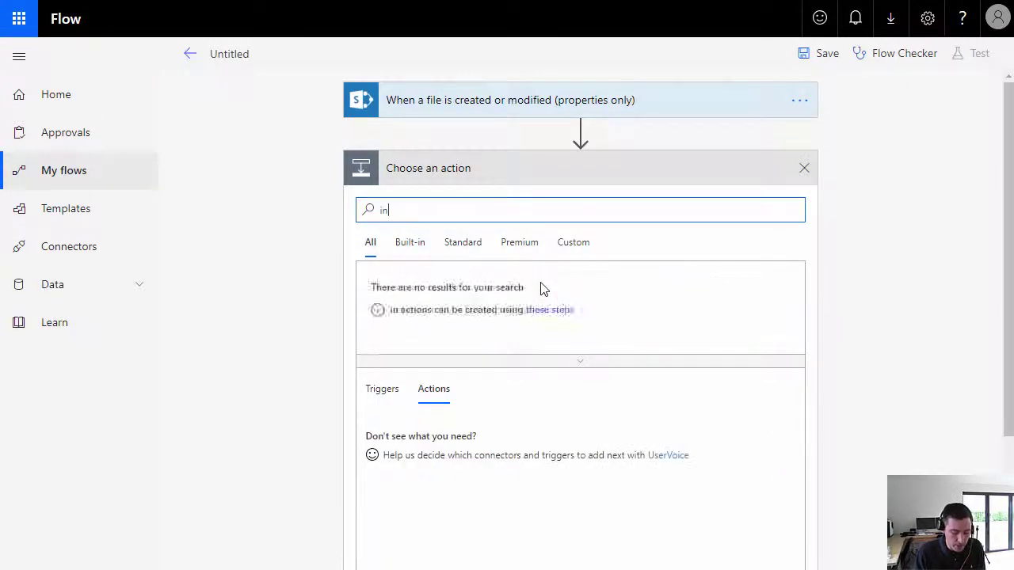
key(BackSpace)
key(BackSpace)
text(variable)
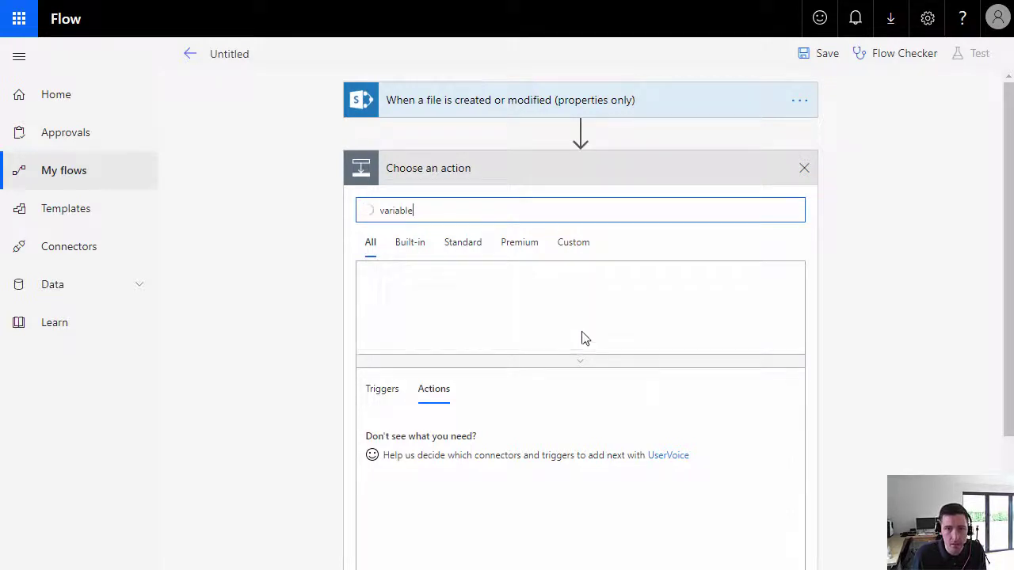
scroll(592, 342, down, 2)
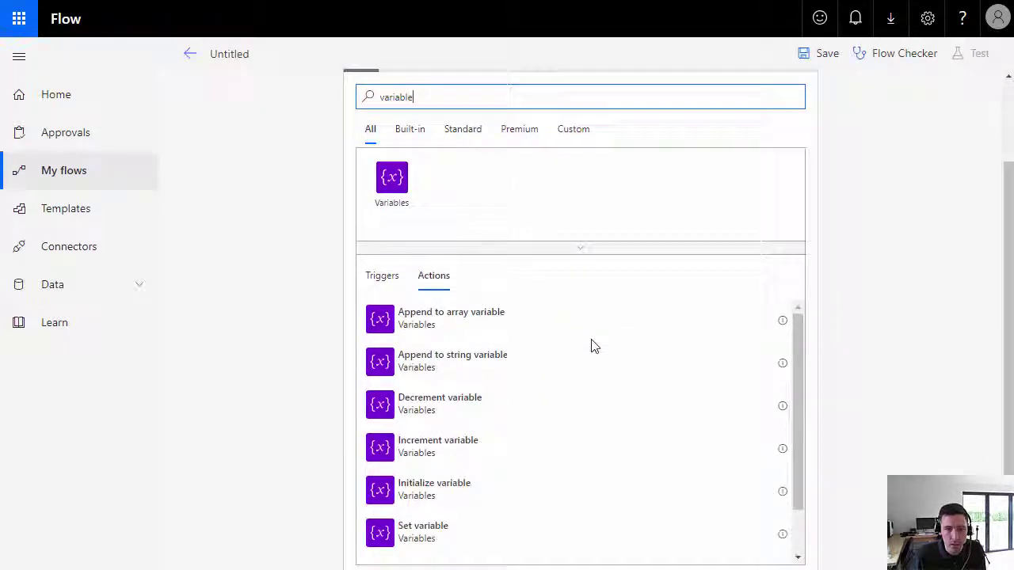
click(437, 474)
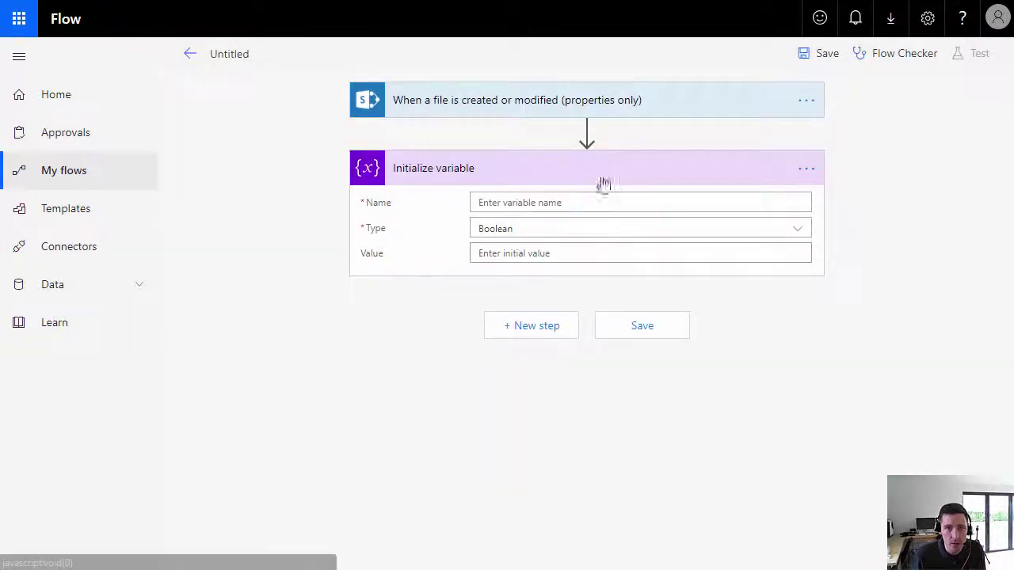
Name the variable KeyPhrases and set its type to String
click(530, 203)
text(KeyPhars)
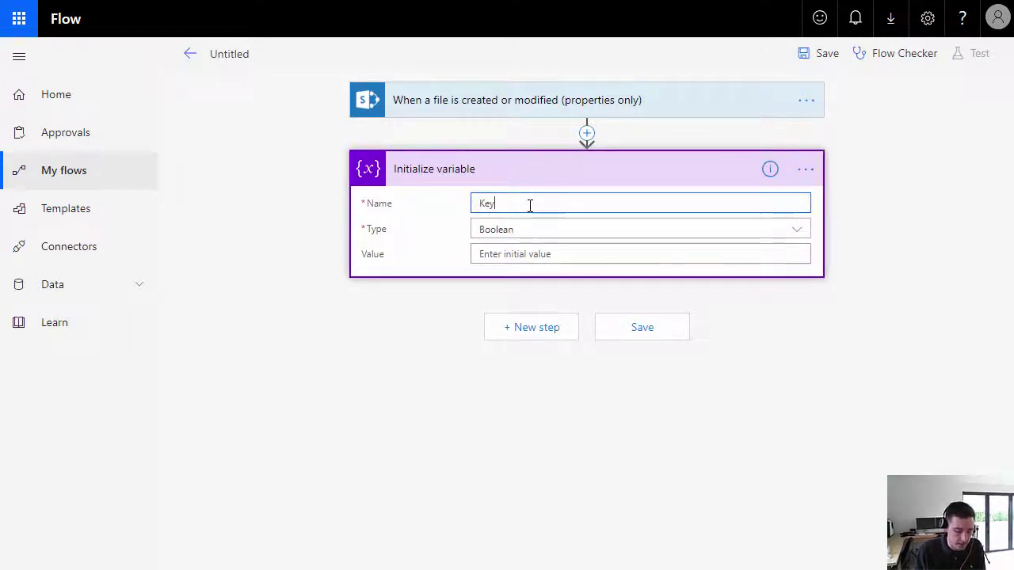
key(BackSpace)
key(BackSpace)
key(BackSpace)
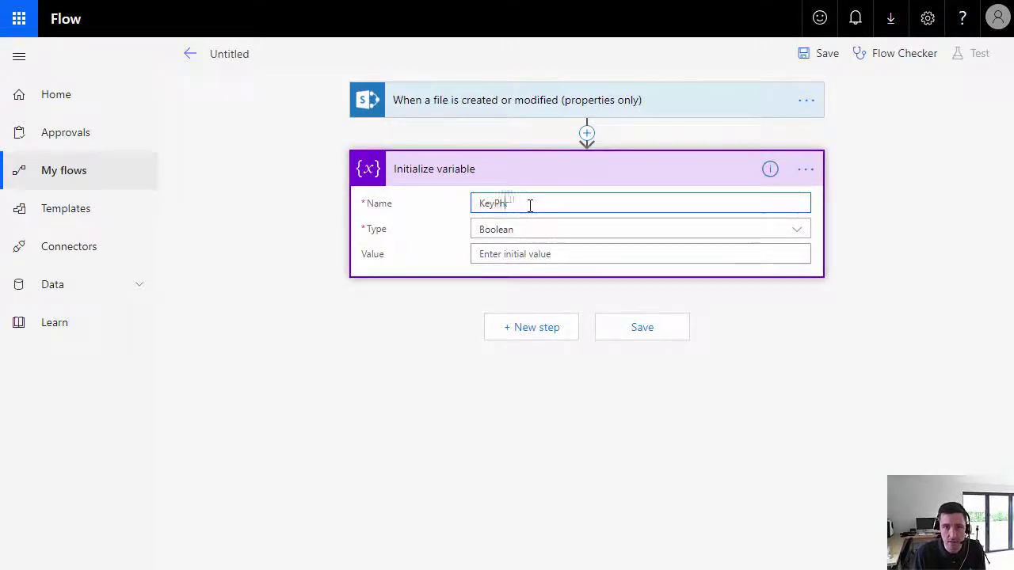
text(rases)
click(532, 233)
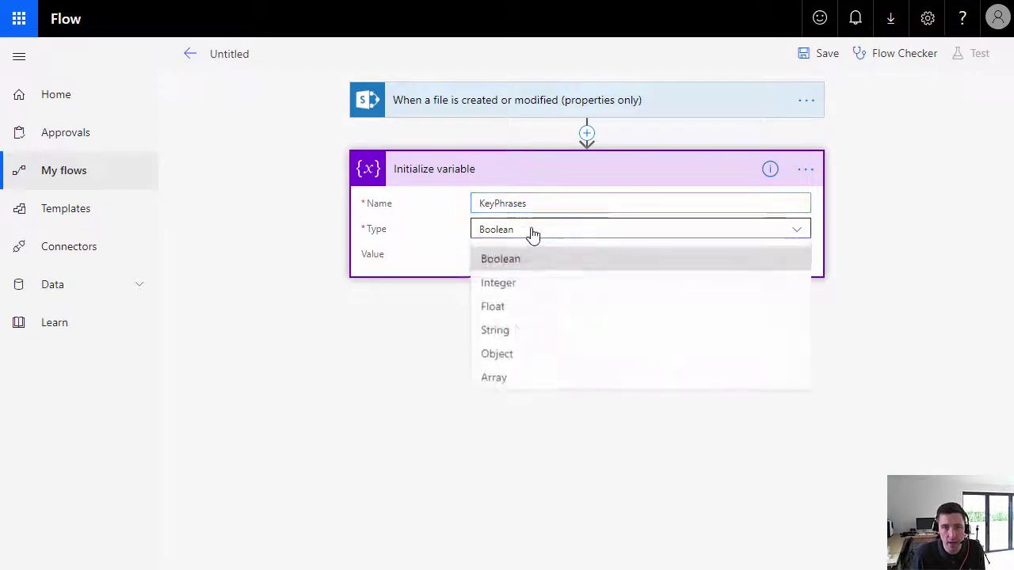
click(513, 335)
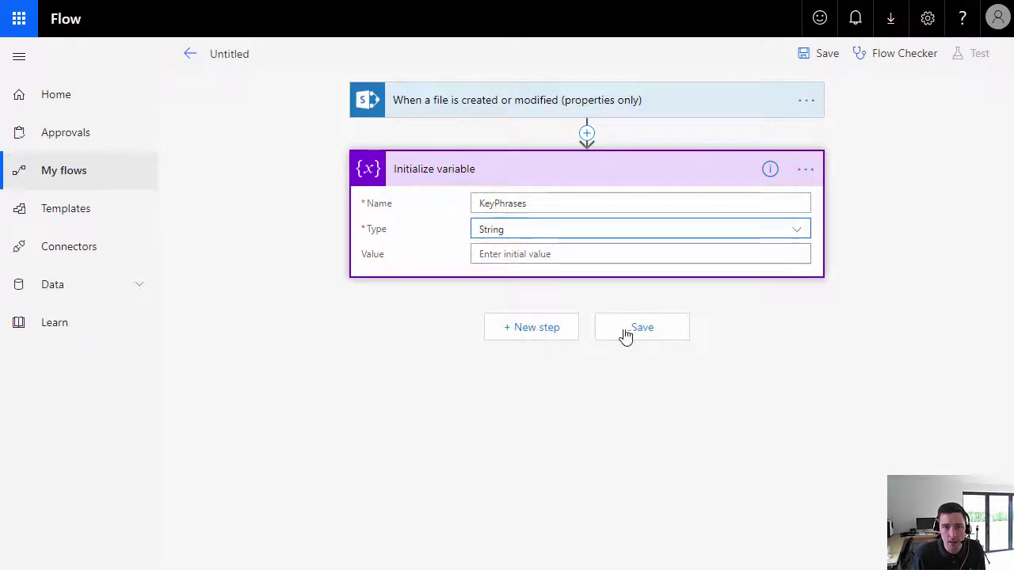
Add a second Initialize variable action below the KeyPhrases variable
click(547, 335)
text(variable)
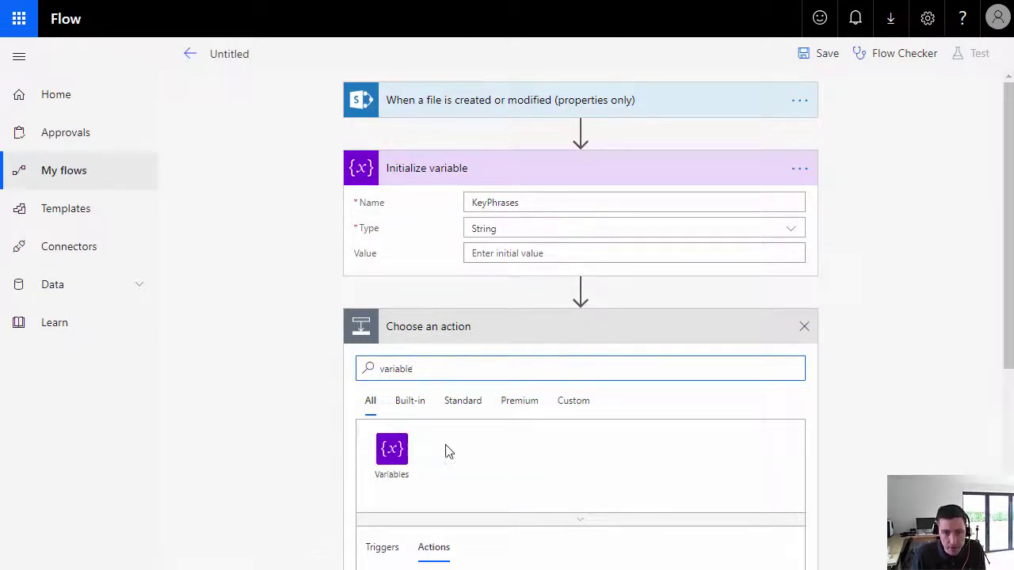
click(396, 364)
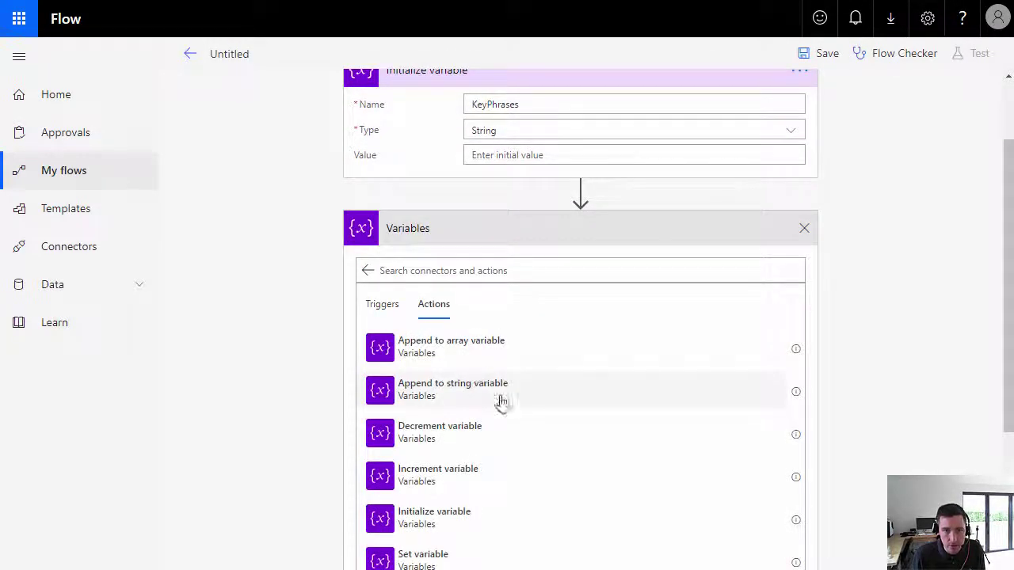
scroll(520, 505, down, 1)
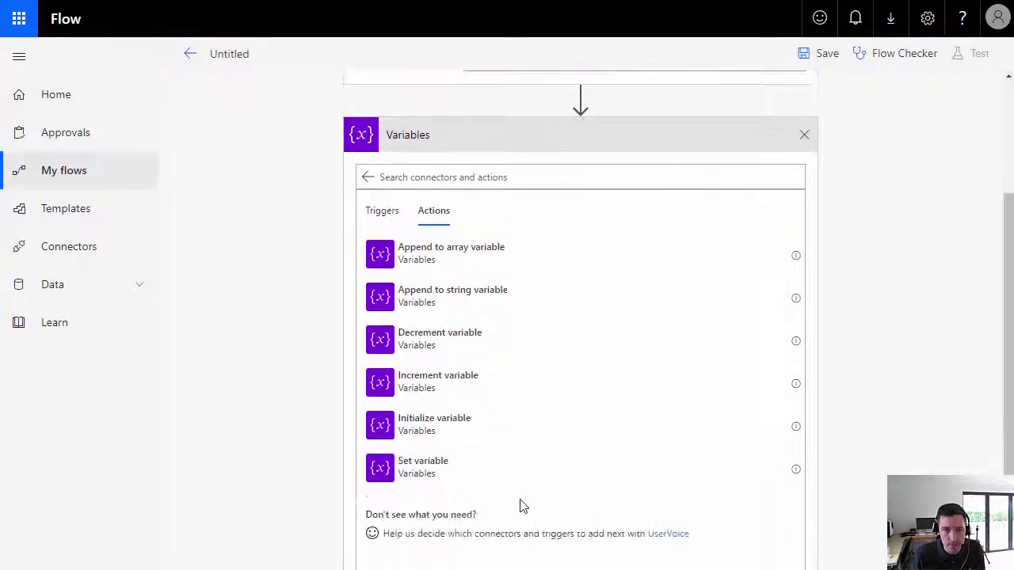
click(437, 431)
Name the second variable SvcAccount and set its type to String
click(540, 361)
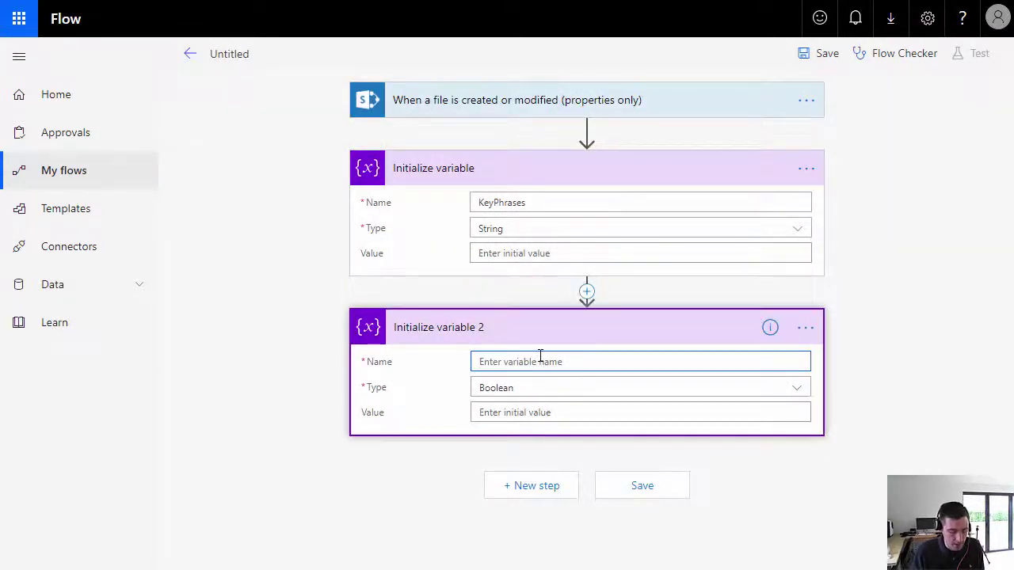
text(Sv)
text(cAcount)
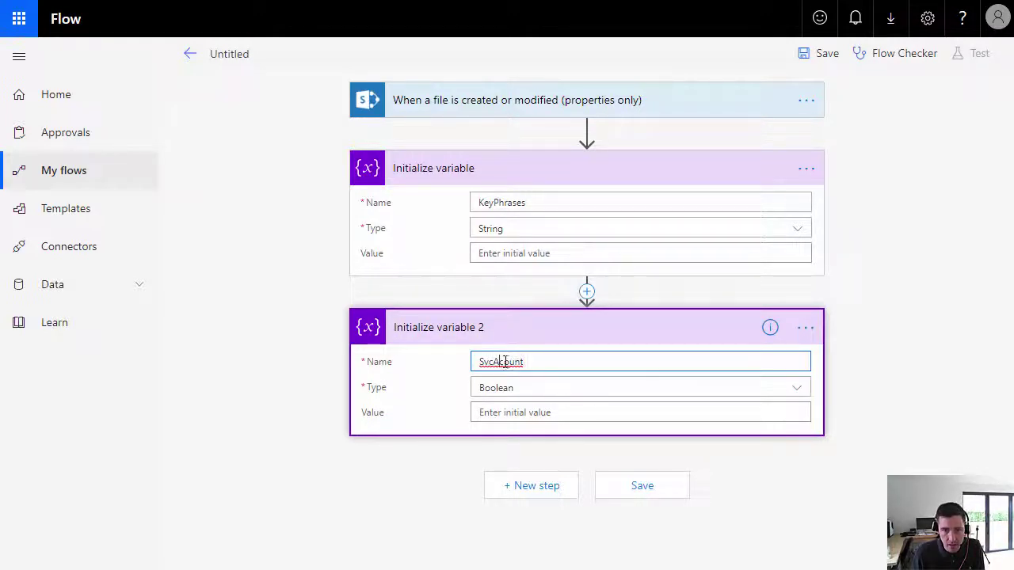
click(503, 361)
text(c)
click(545, 396)
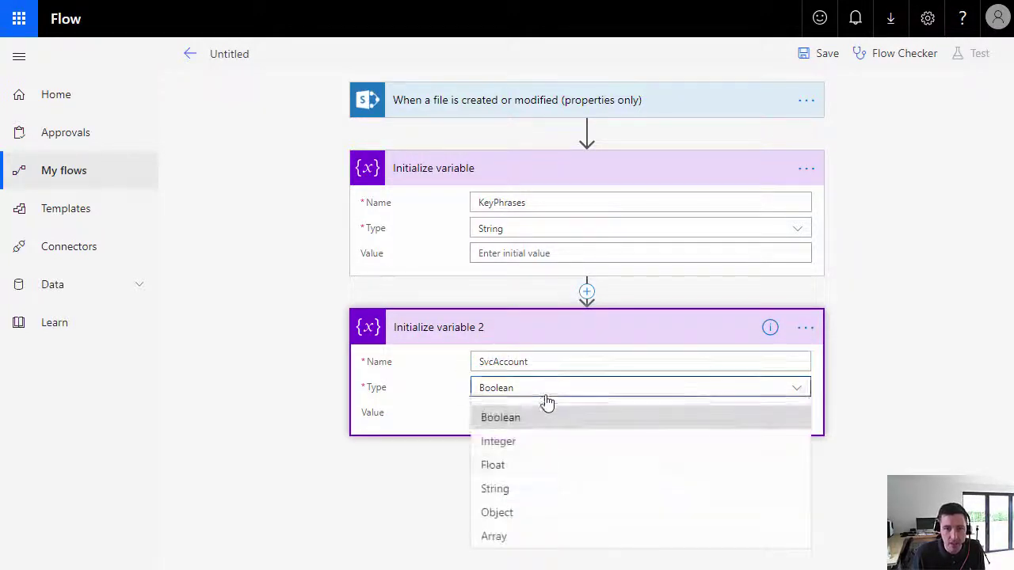
click(537, 489)
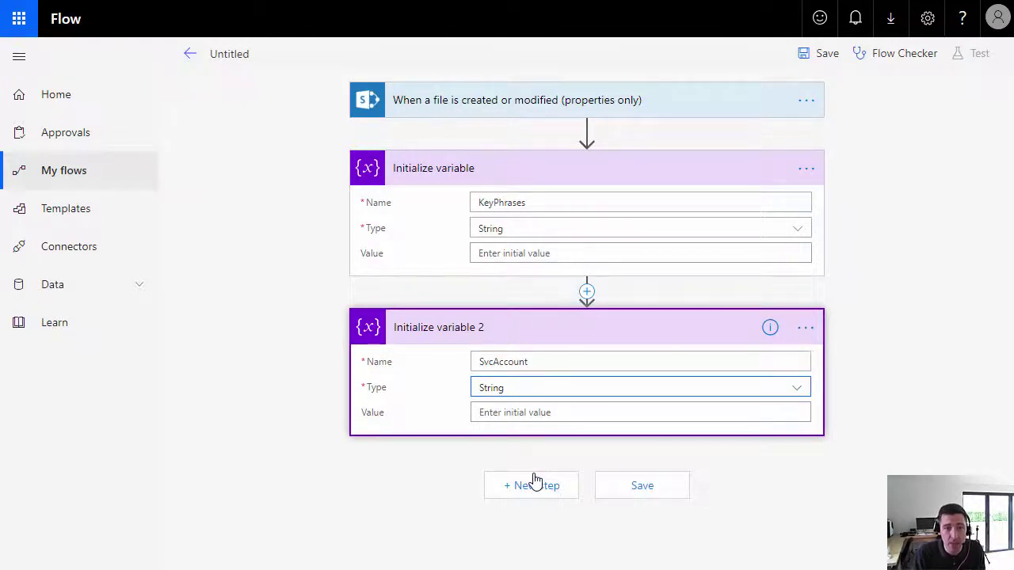
Paste the service account's e-mail address as the initial value of the SvcAccount variable
click(554, 412)
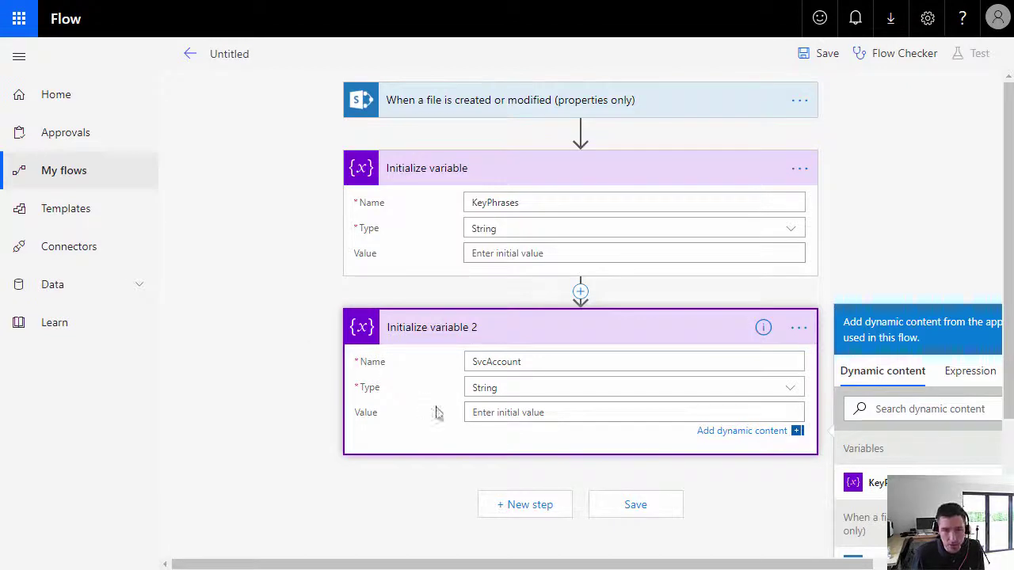
key(ctrl+v)
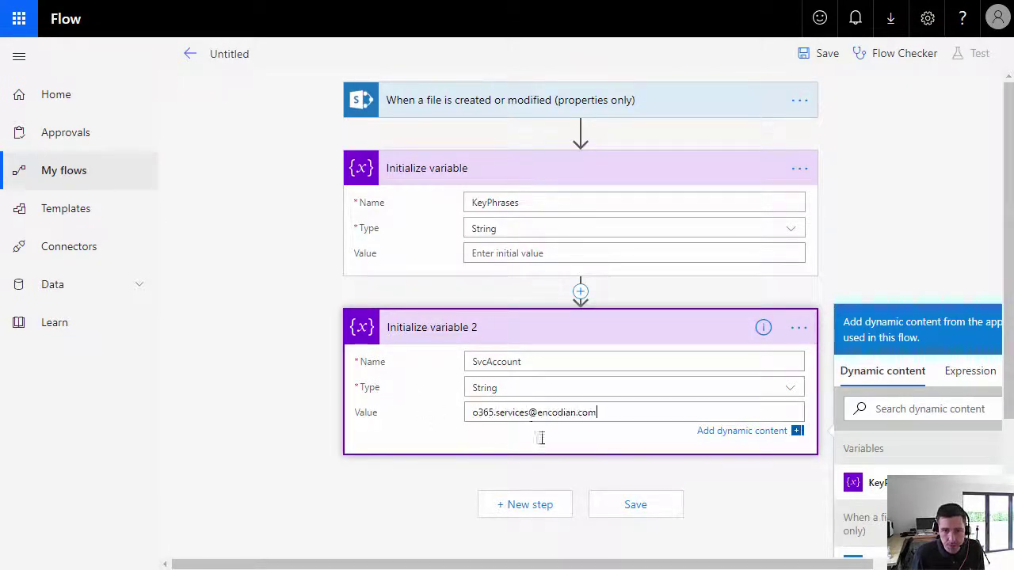
click(351, 497)
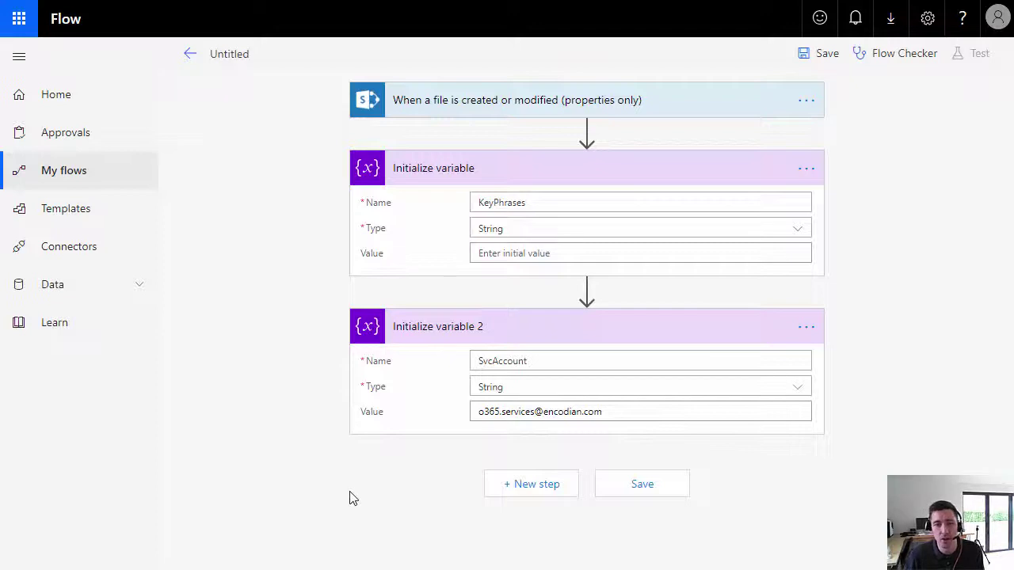
Add a Condition control below the SvcAccount variable, finding it with the search term control
click(536, 490)
text(co)
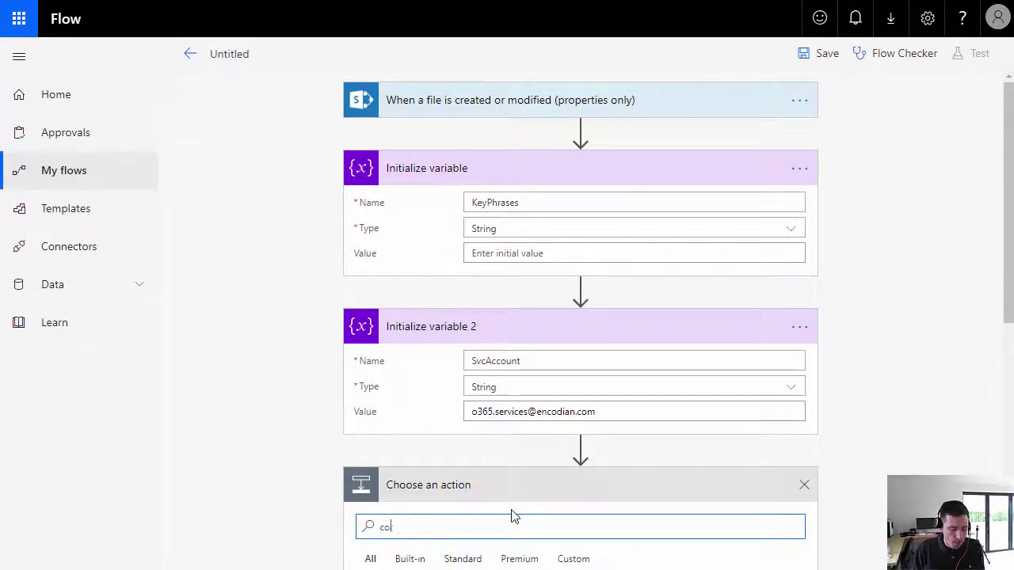
text(ntrol)
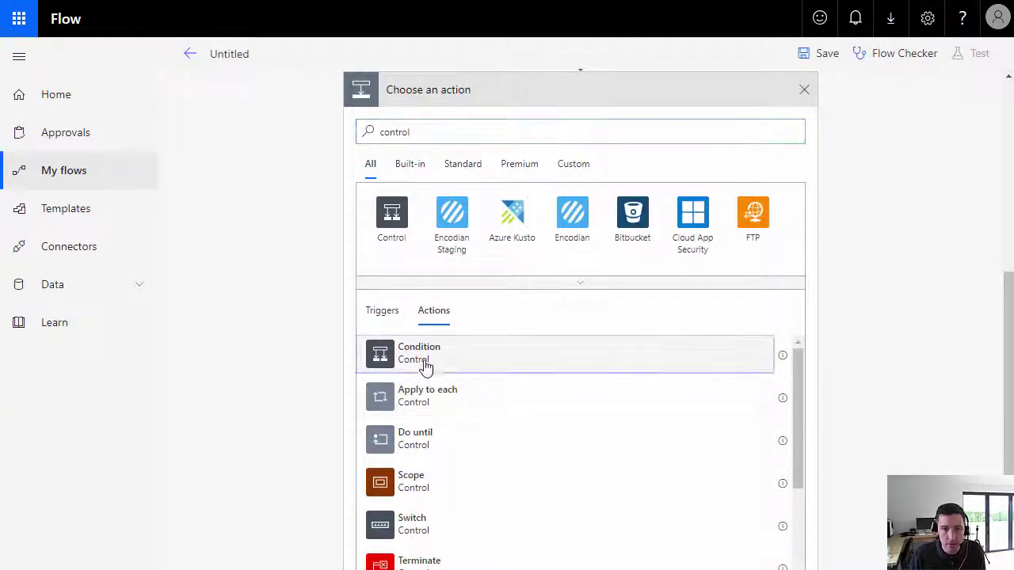
click(423, 366)
Set the condition's first value to the Modified By Email property from the SharePoint trigger
click(512, 270)
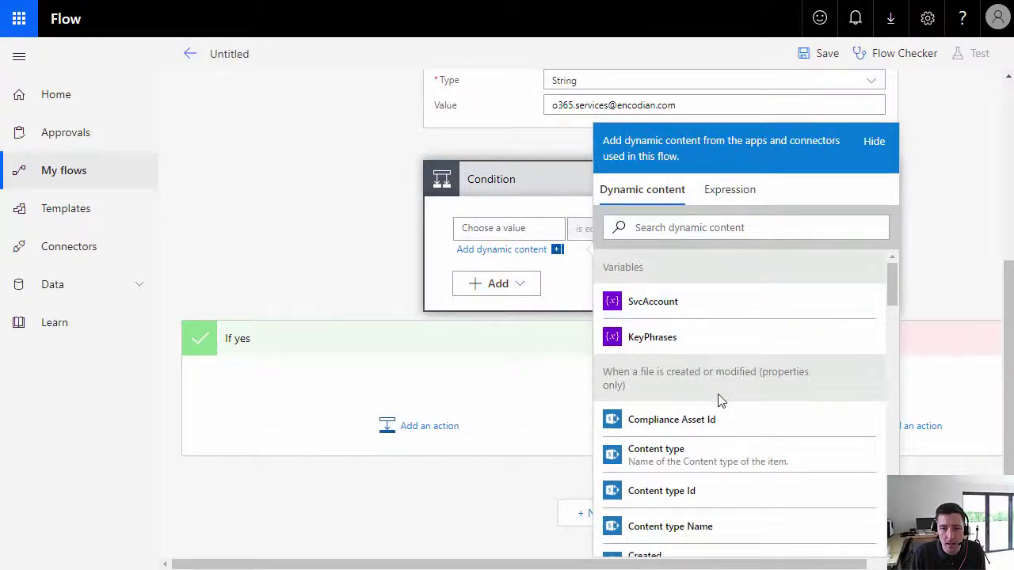
scroll(783, 444, down, 6)
scroll(784, 453, down, 7)
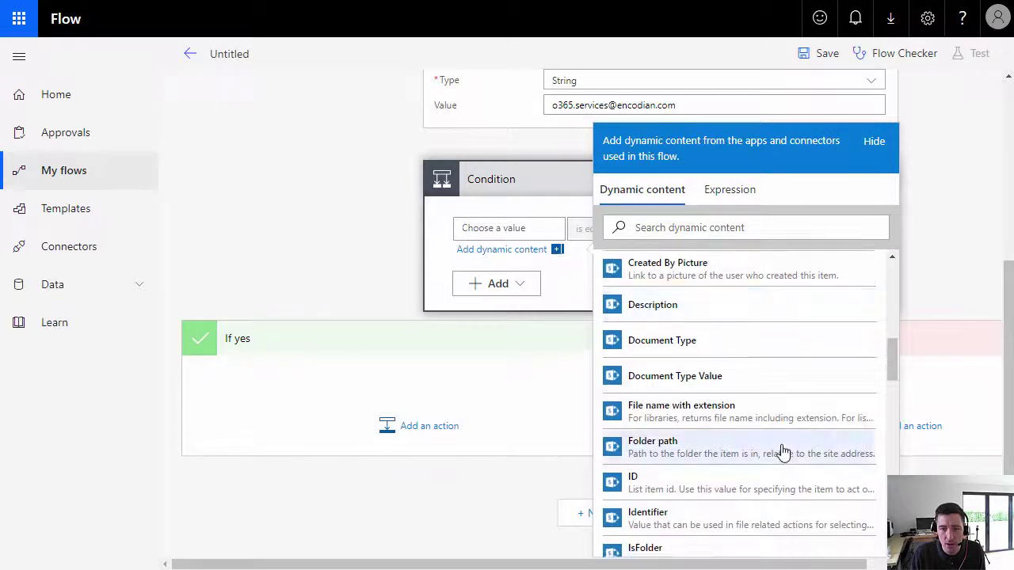
scroll(780, 452, down, 2)
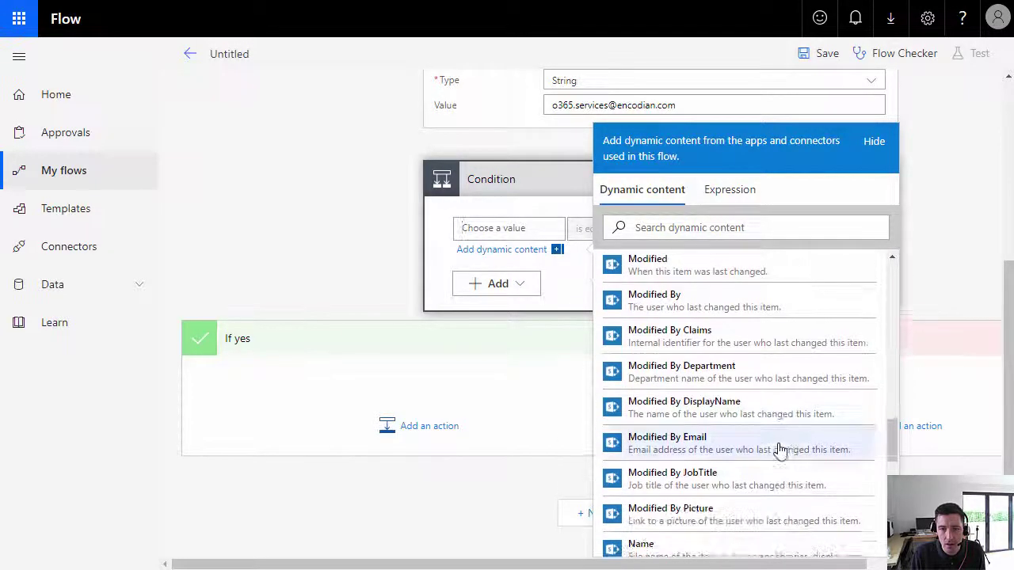
click(769, 453)
Set the condition's operator to is not equal to and its comparison value to the SvcAccount variable
click(579, 230)
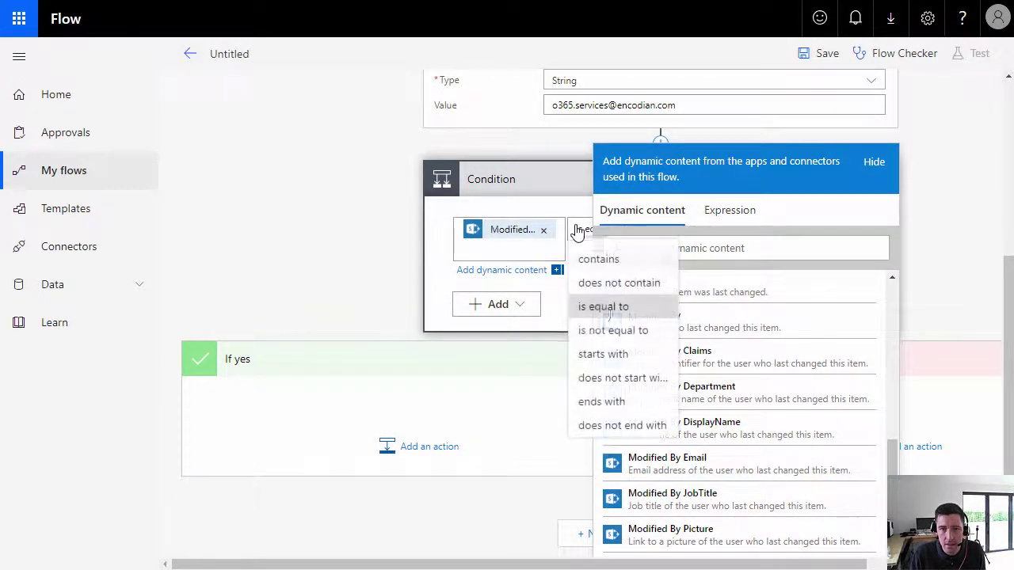
click(614, 332)
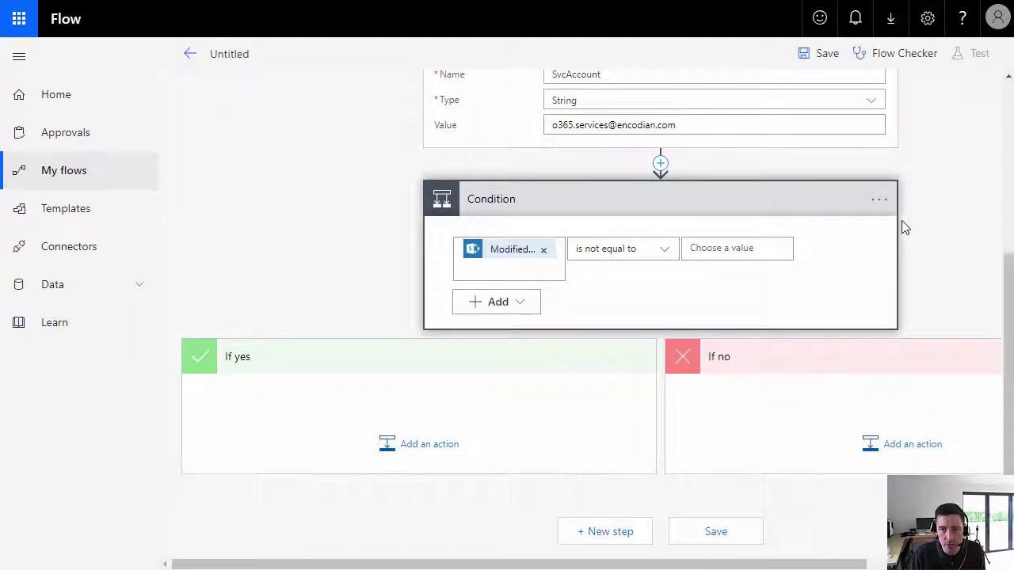
click(758, 248)
click(863, 306)
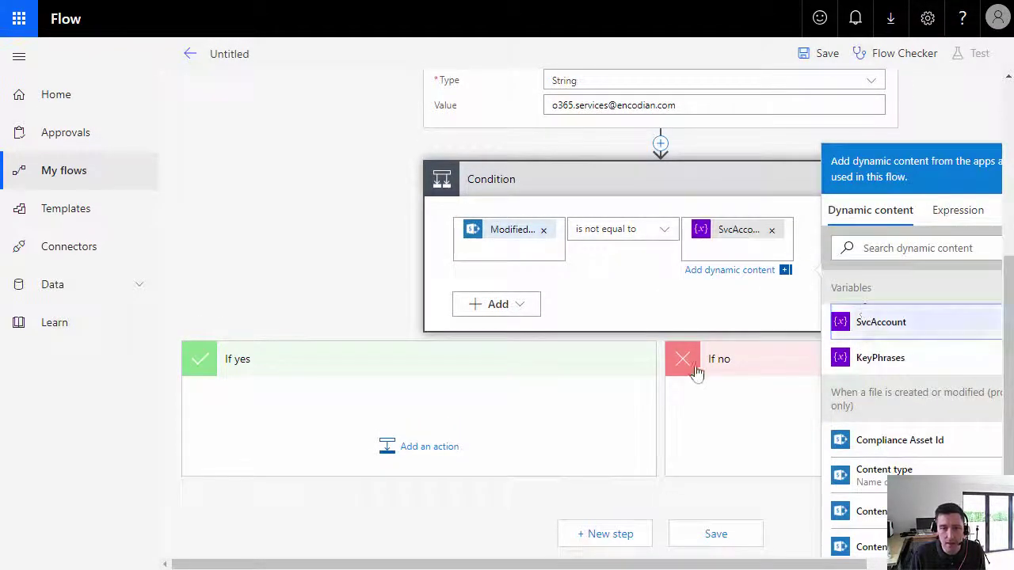
scroll(641, 345, up, 3)
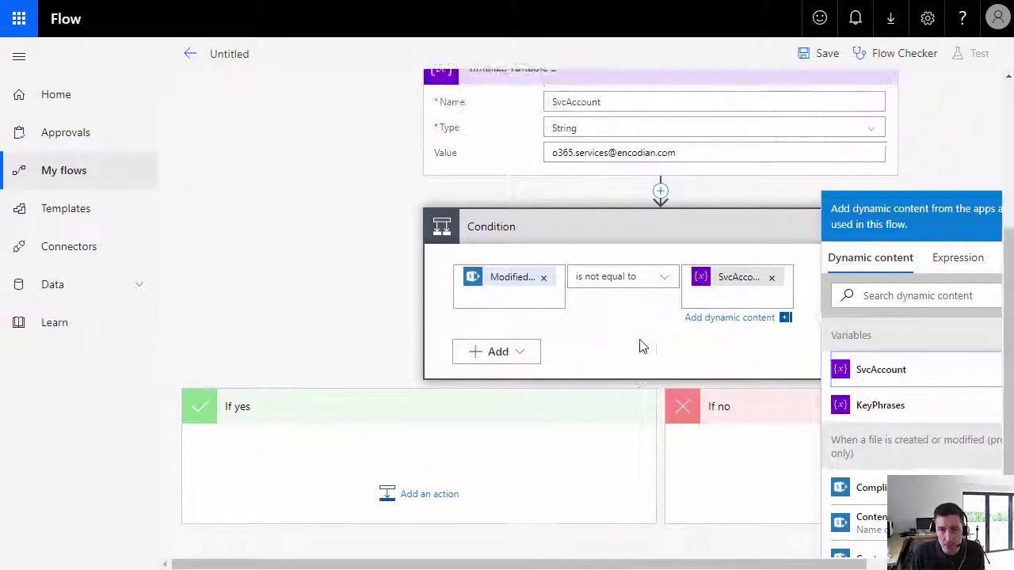
scroll(510, 475, up, 3)
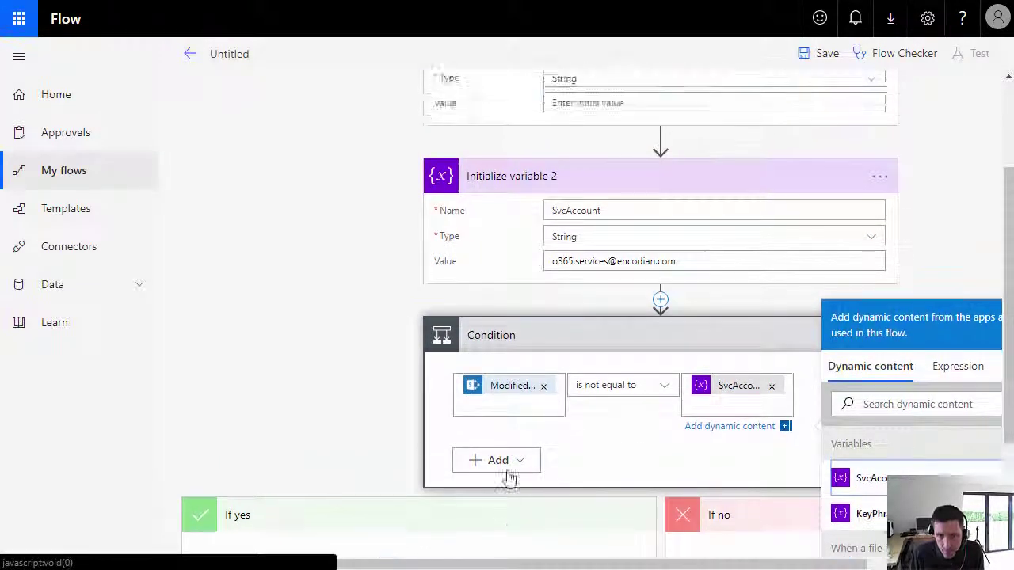
scroll(509, 480, down, 3)
scroll(510, 470, down, 1)
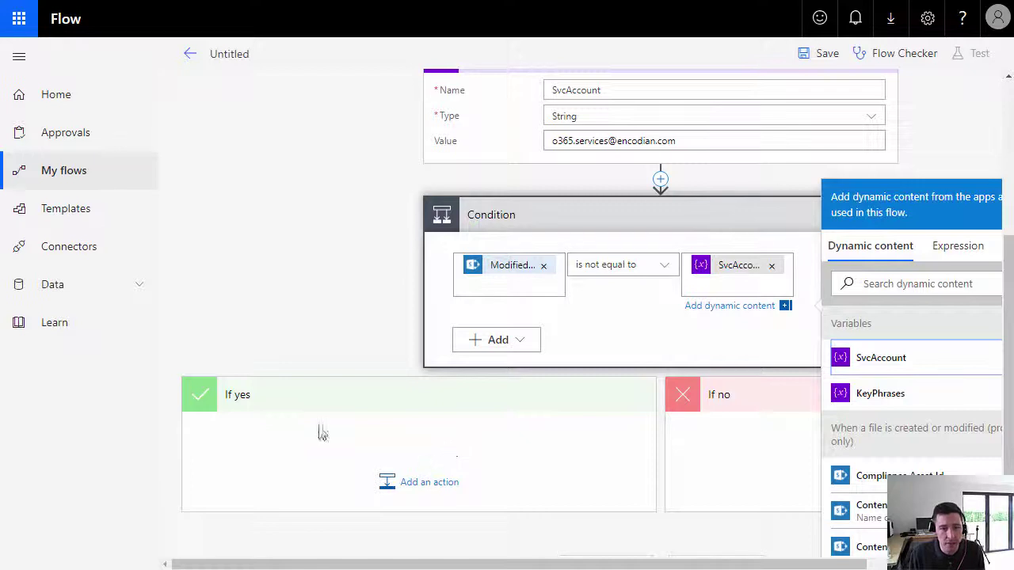
Add the SharePoint Get file content action to the condition's If yes branch
click(438, 484)
scroll(471, 459, down, 3)
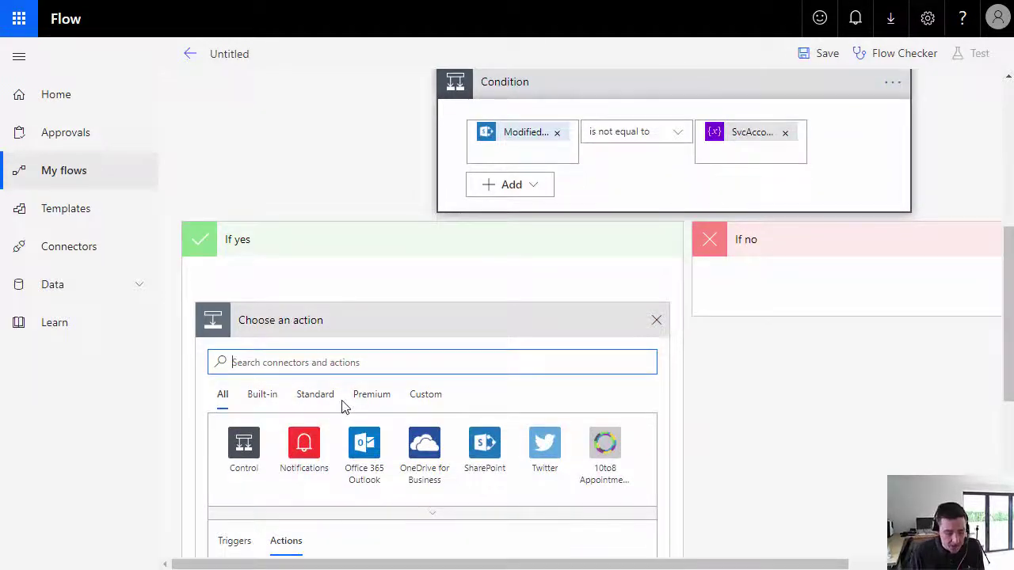
text(gte)
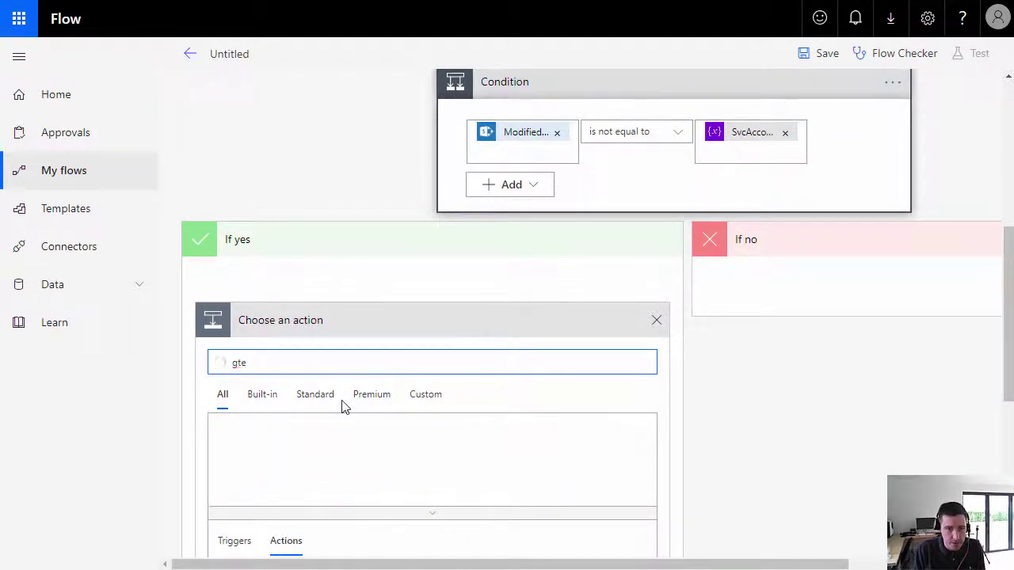
text(et file content)
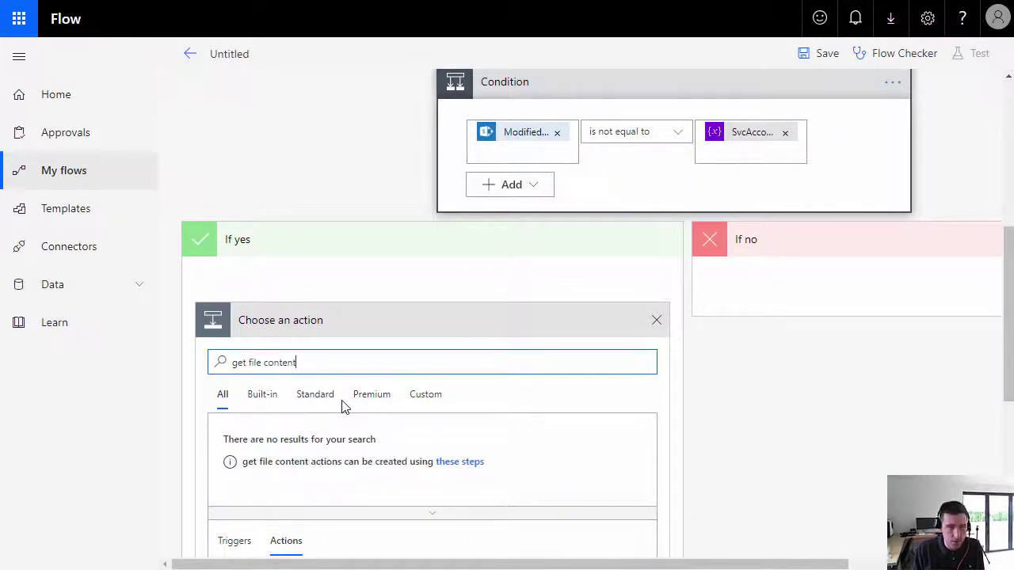
scroll(356, 409, down, 1)
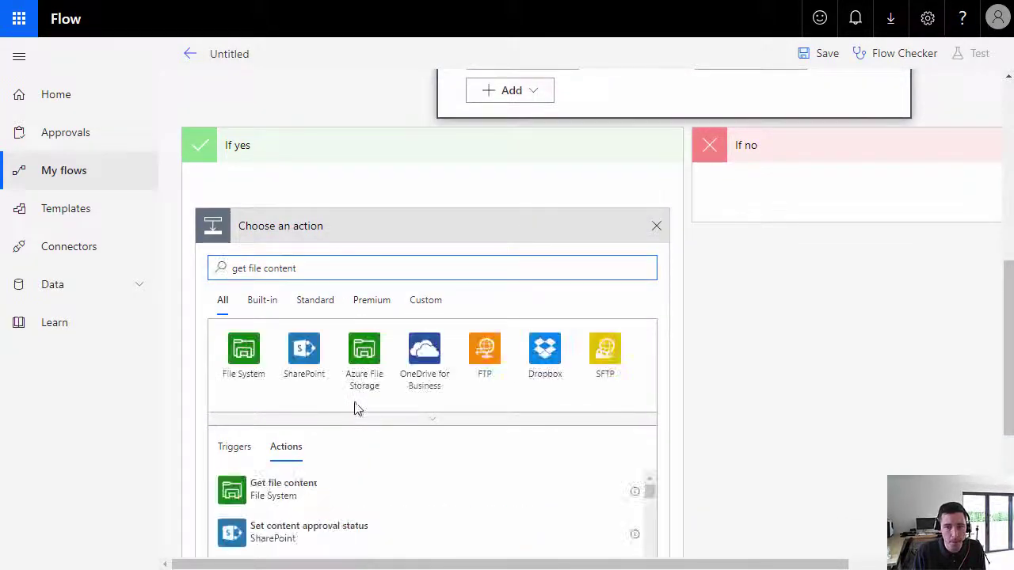
click(317, 359)
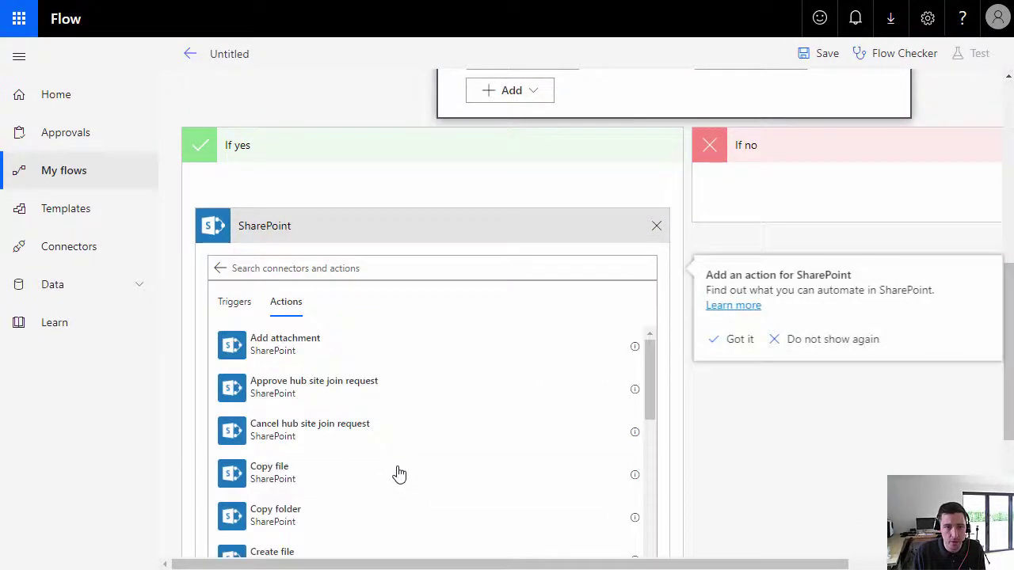
scroll(365, 460, down, 2)
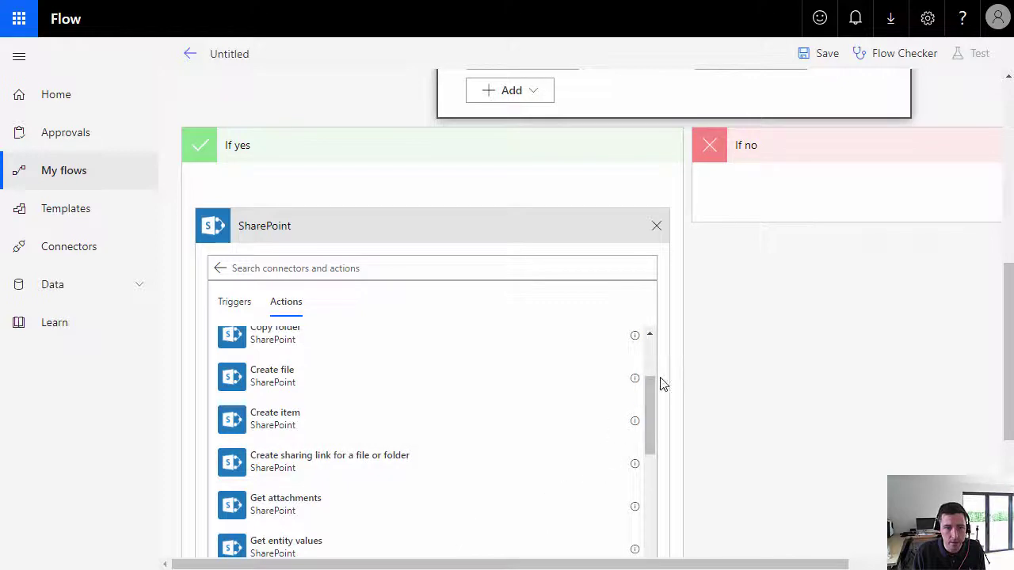
drag(651, 386, 663, 559)
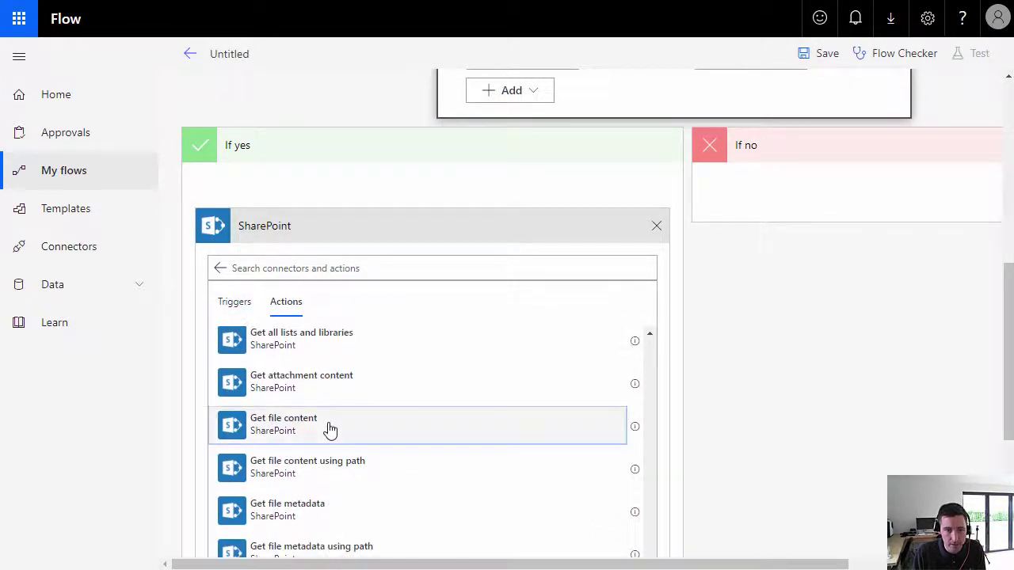
click(331, 428)
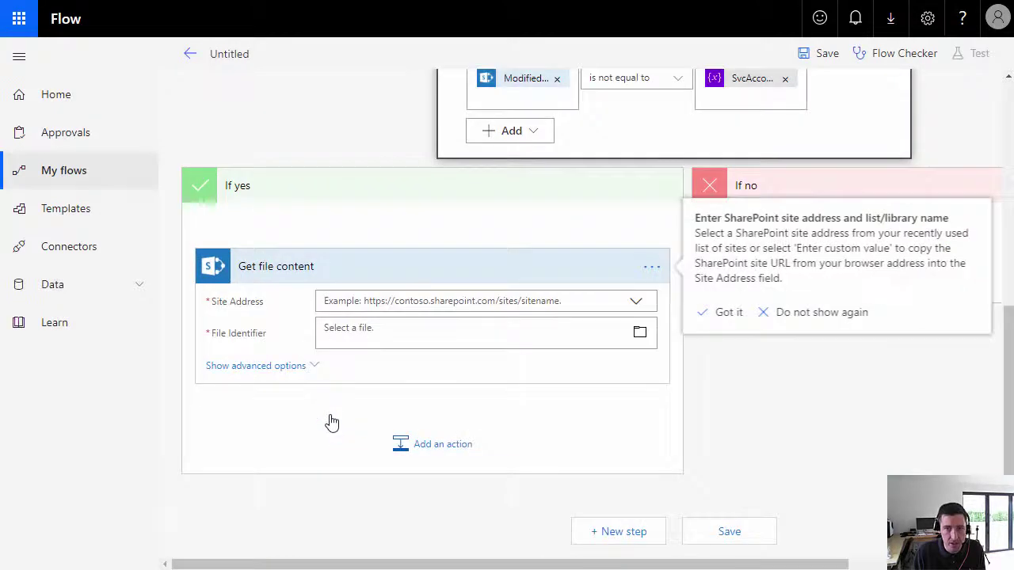
Set Get file content's site address to PDF Converter for SPO Demo and its file identifier to the trigger's Identifier
click(630, 309)
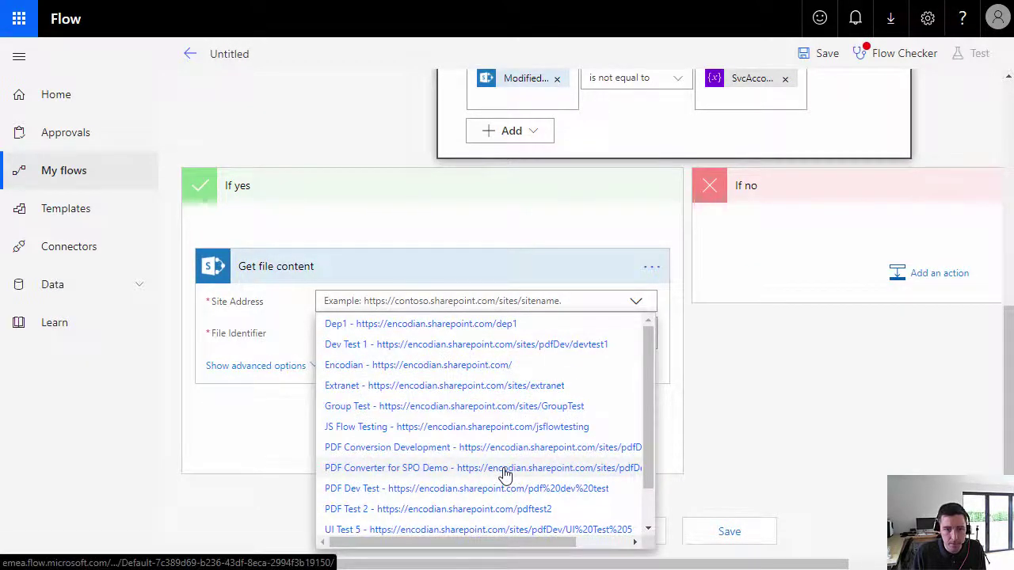
click(504, 469)
click(361, 328)
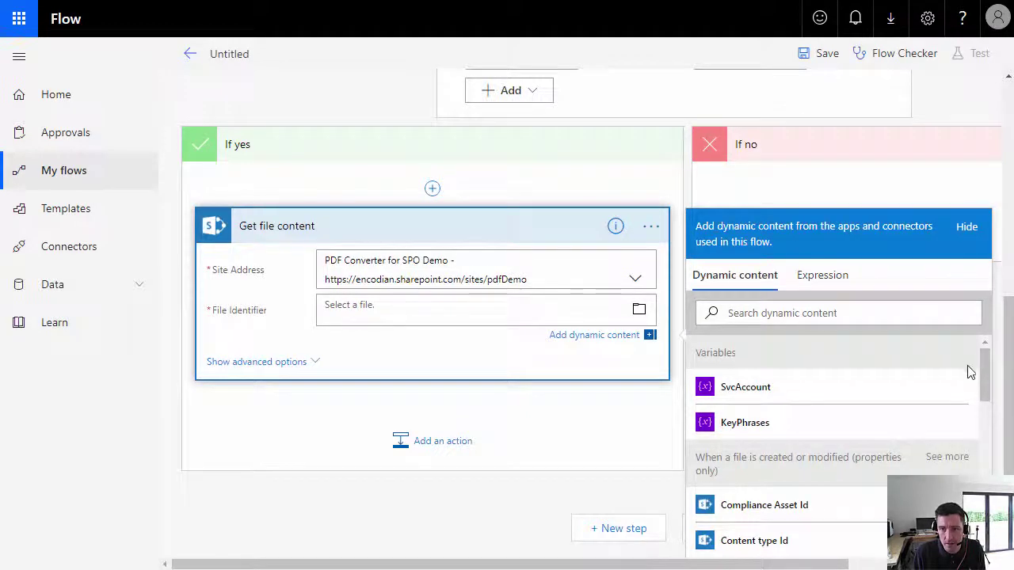
drag(985, 372, 986, 494)
click(749, 404)
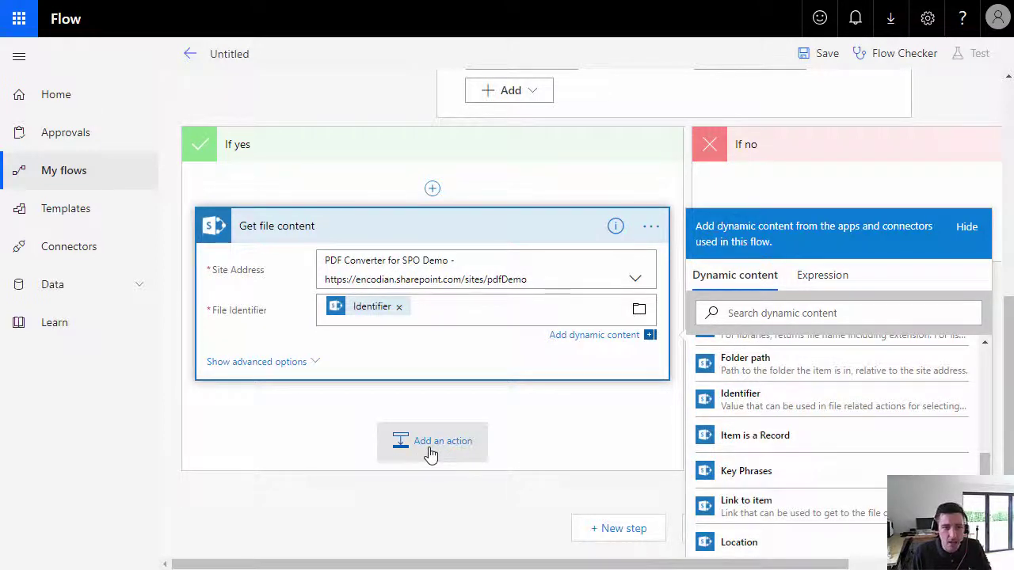
Add the Encodian Convert to PDF action below Get file content in the If yes branch
click(430, 452)
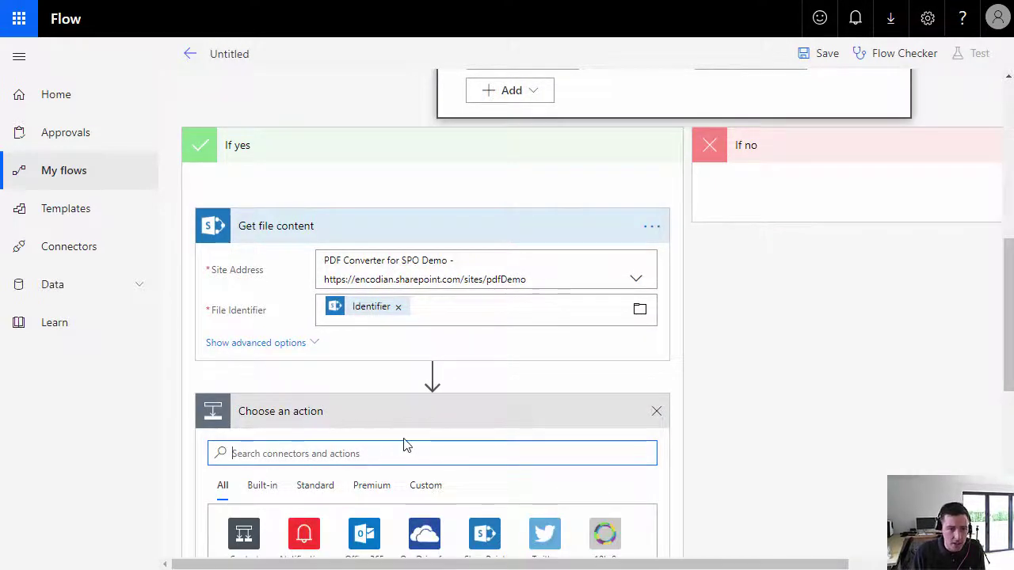
text(encodian)
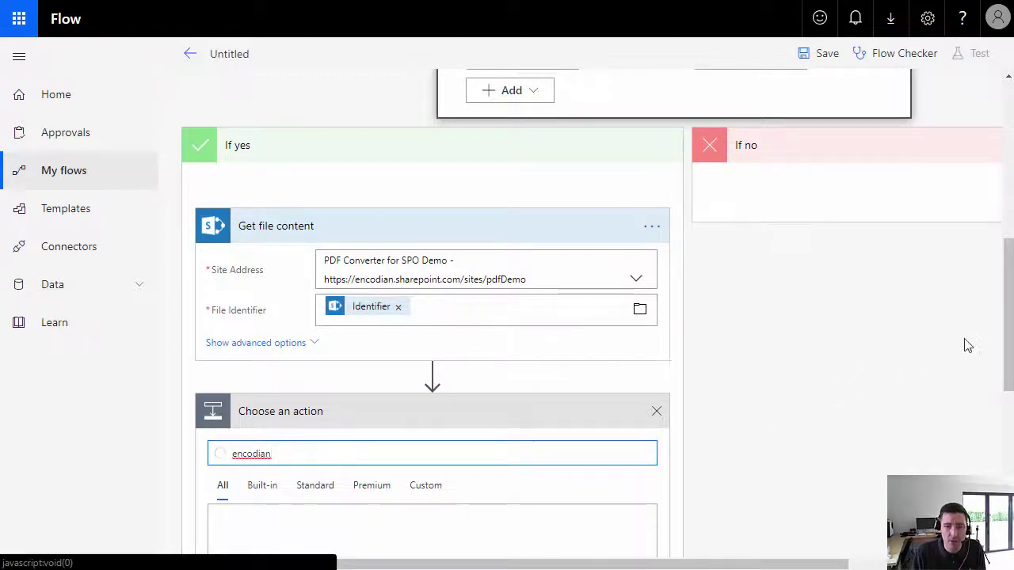
scroll(1007, 313, down, 3)
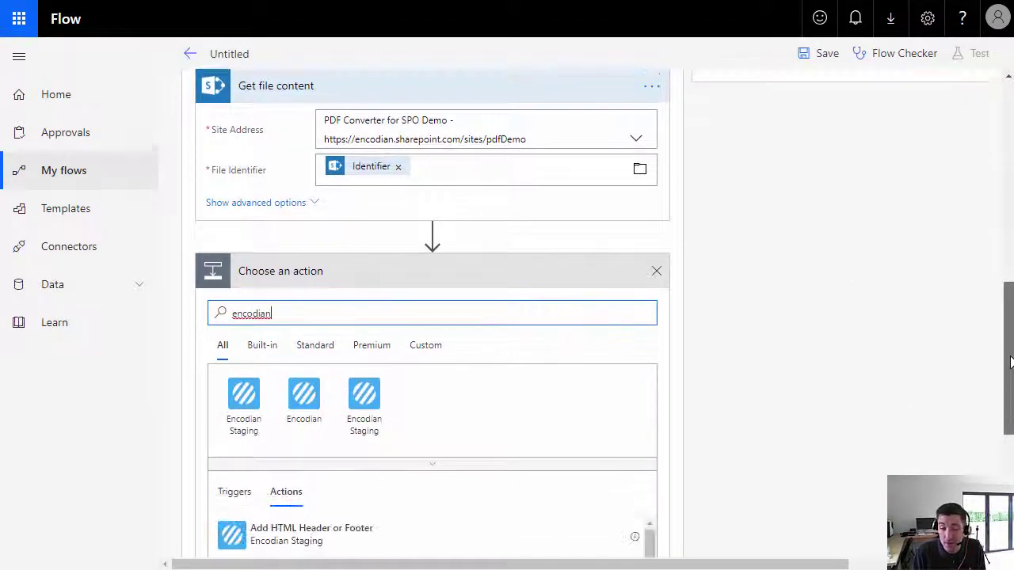
click(304, 383)
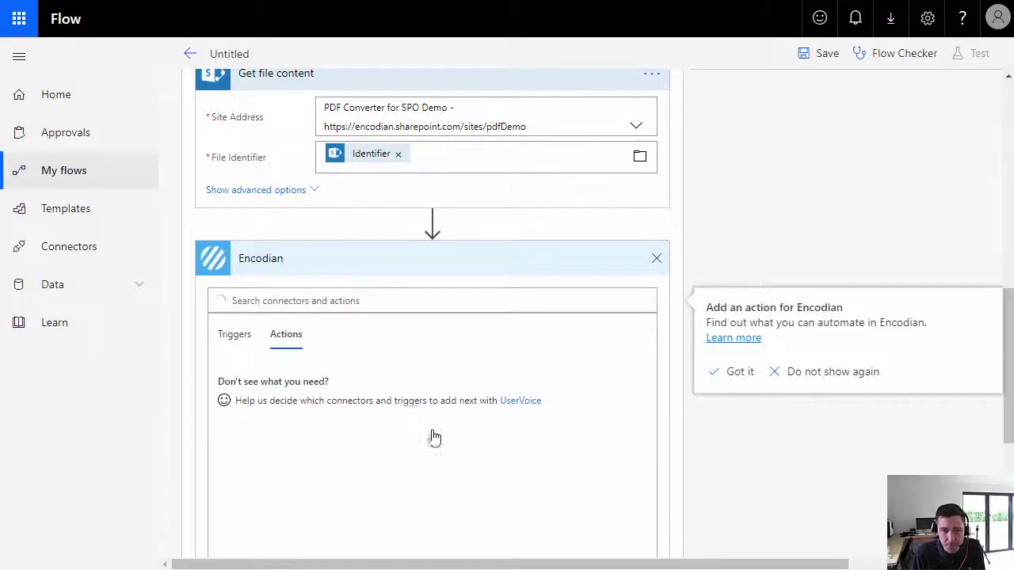
scroll(681, 419, down, 5)
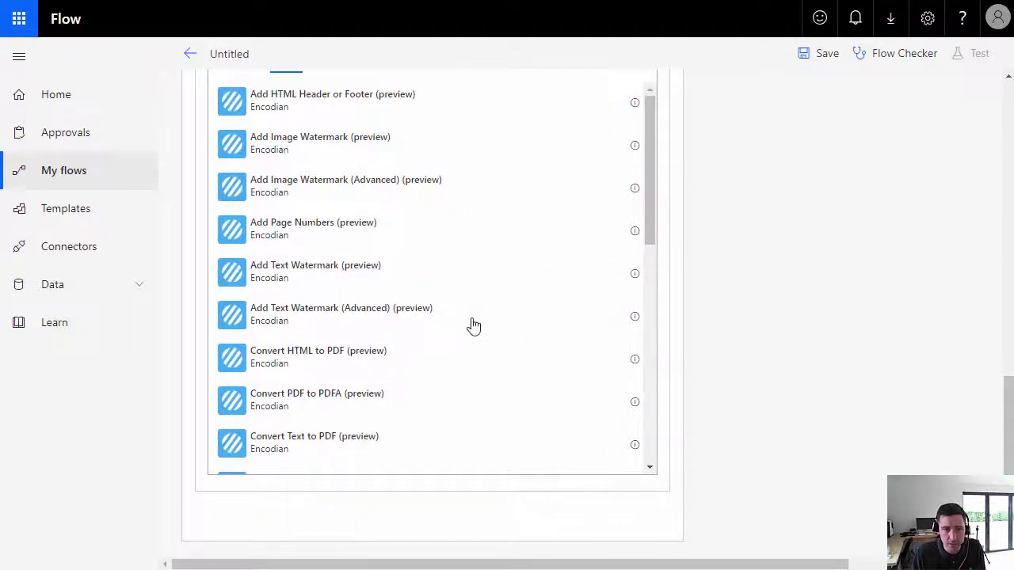
drag(651, 197, 654, 268)
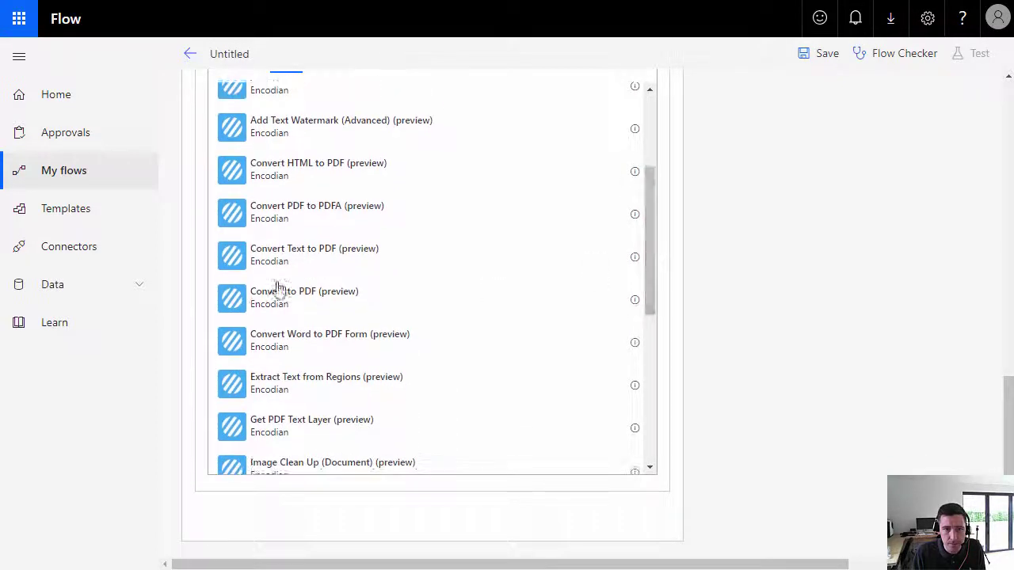
click(253, 310)
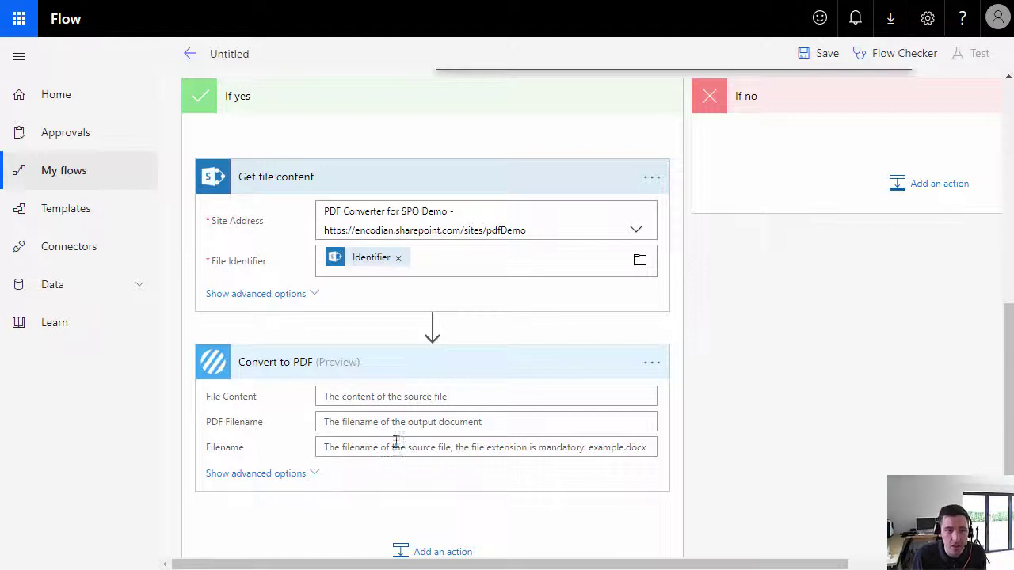
In Convert to PDF, set File Content to the retrieved File Content and PDF Filename to File name with extension
click(384, 399)
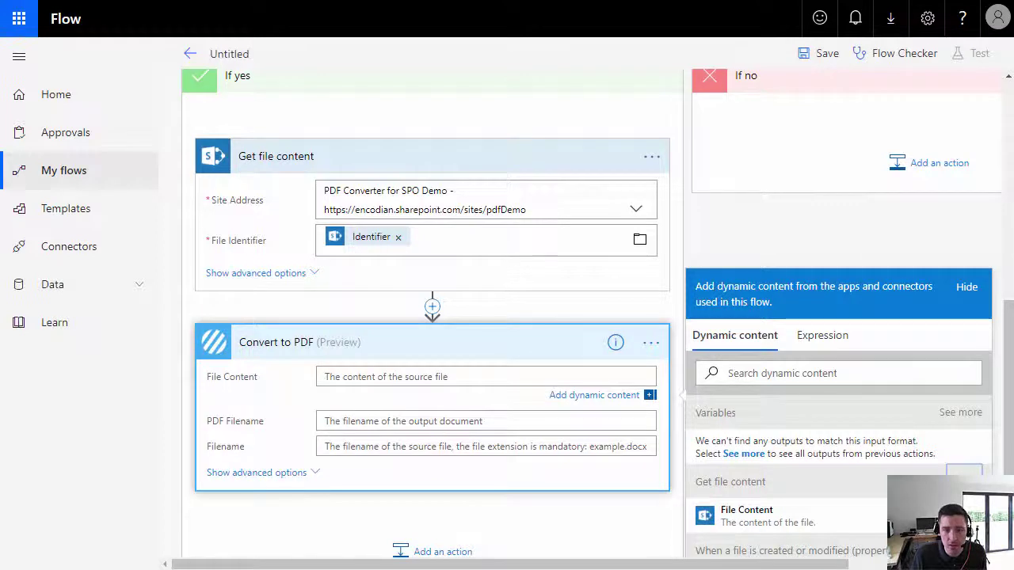
click(810, 524)
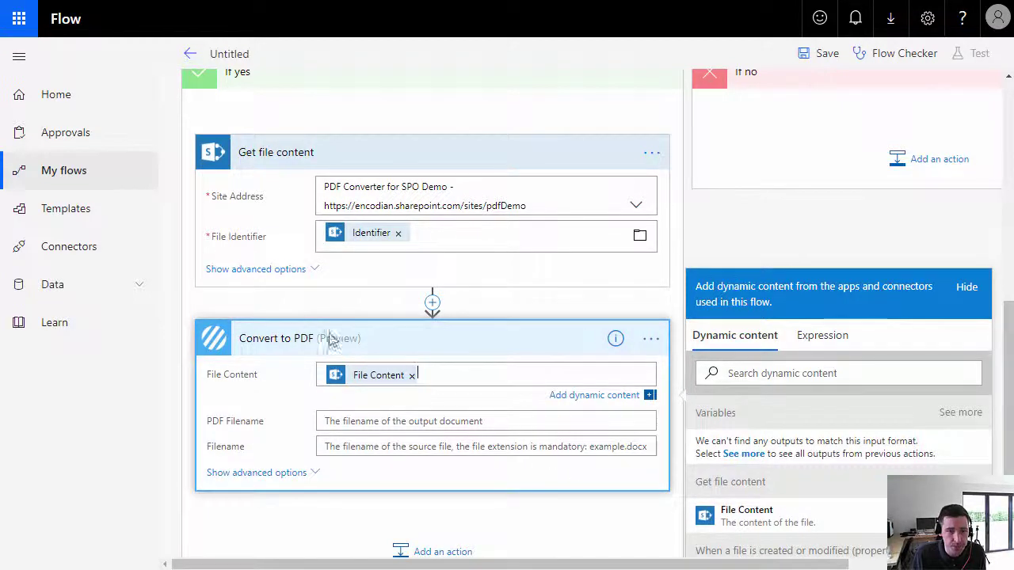
click(361, 424)
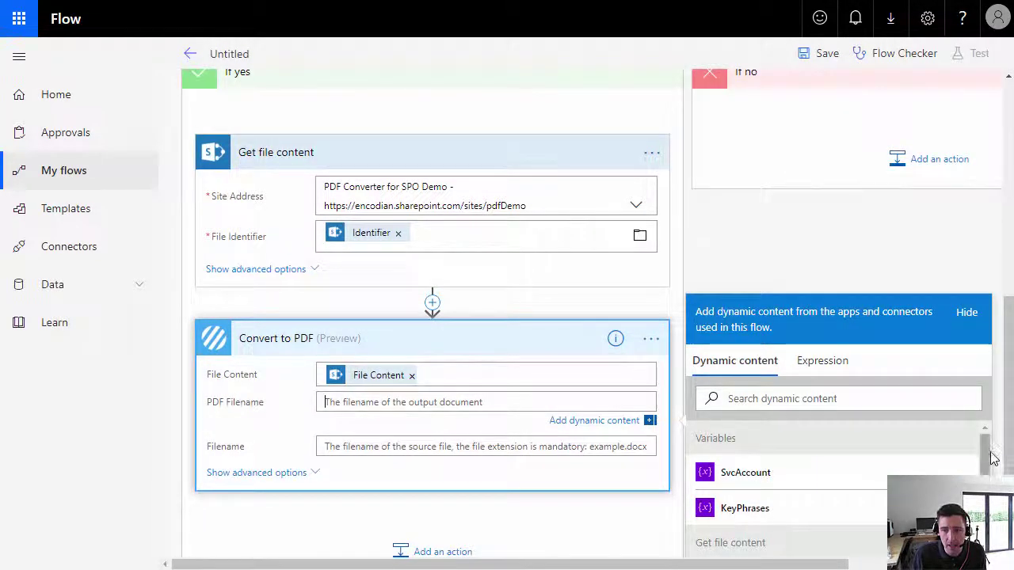
scroll(993, 458, down, 3)
scroll(982, 428, down, 3)
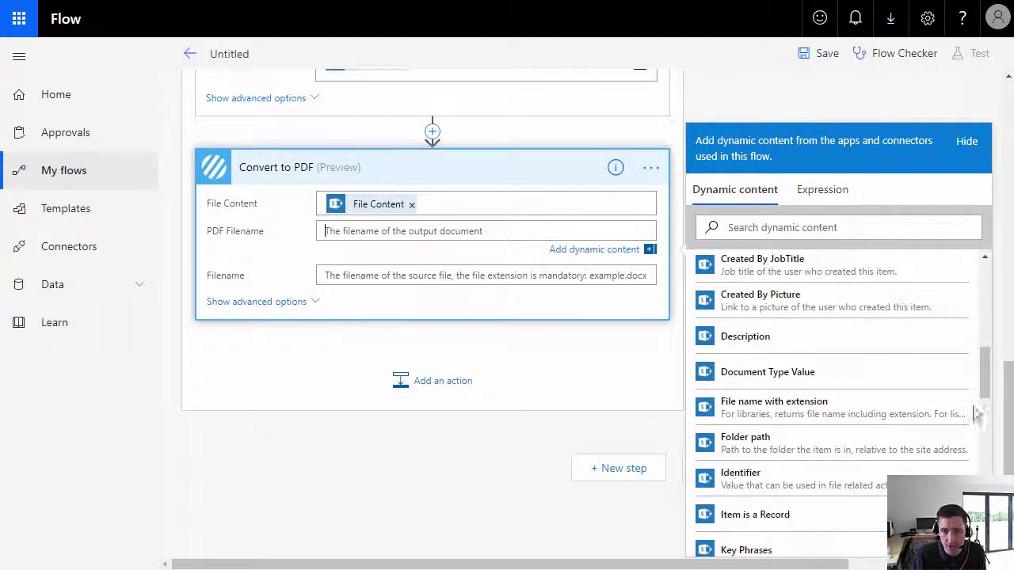
drag(985, 372, 987, 398)
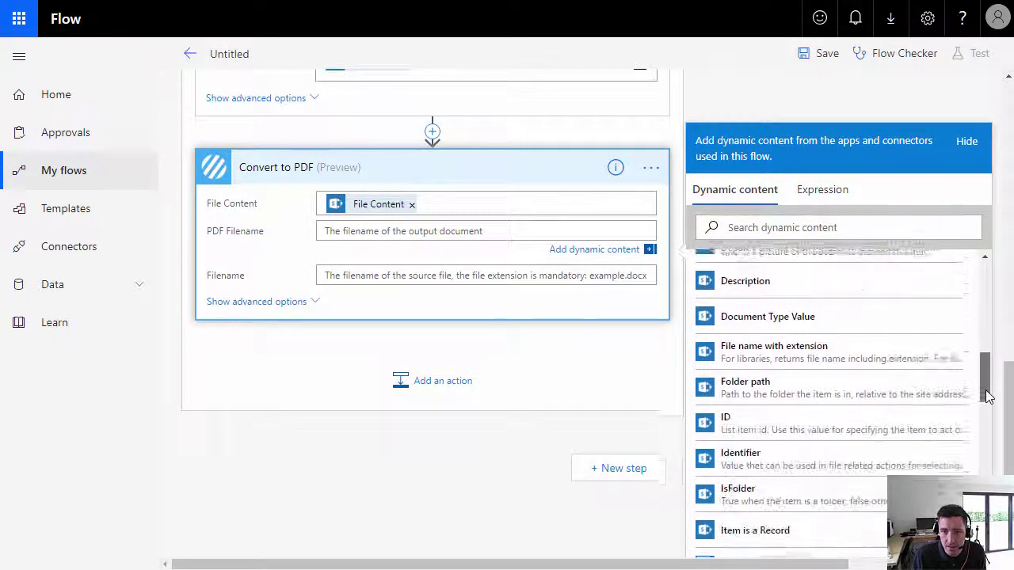
click(781, 352)
Set Convert to PDF's Filename to the trigger's File name with extension
click(474, 279)
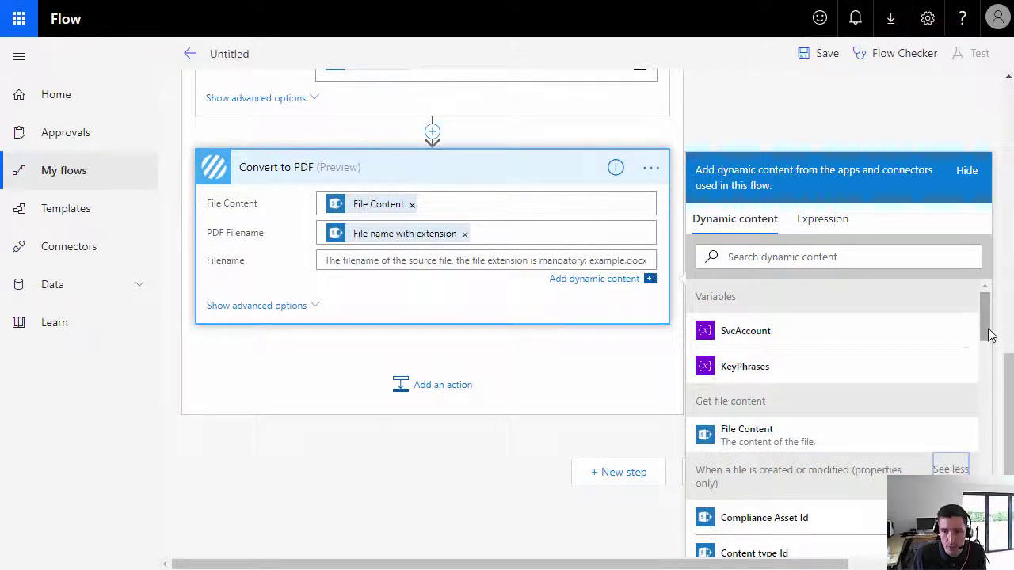
drag(987, 333, 987, 426)
click(853, 377)
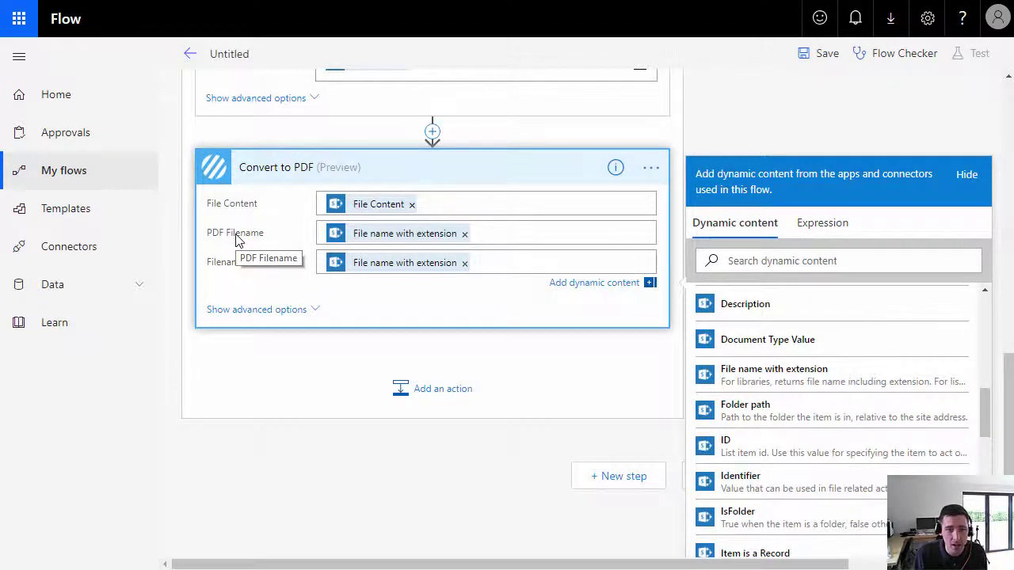
click(492, 234)
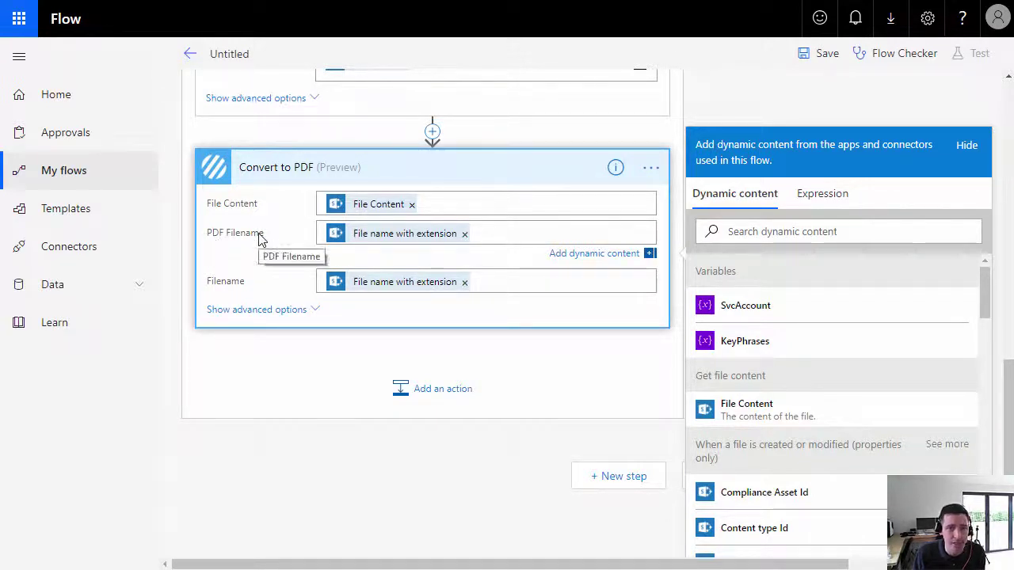
Add the Encodian Get PDF Text Layer action below Convert to PDF in the If yes branch
click(461, 396)
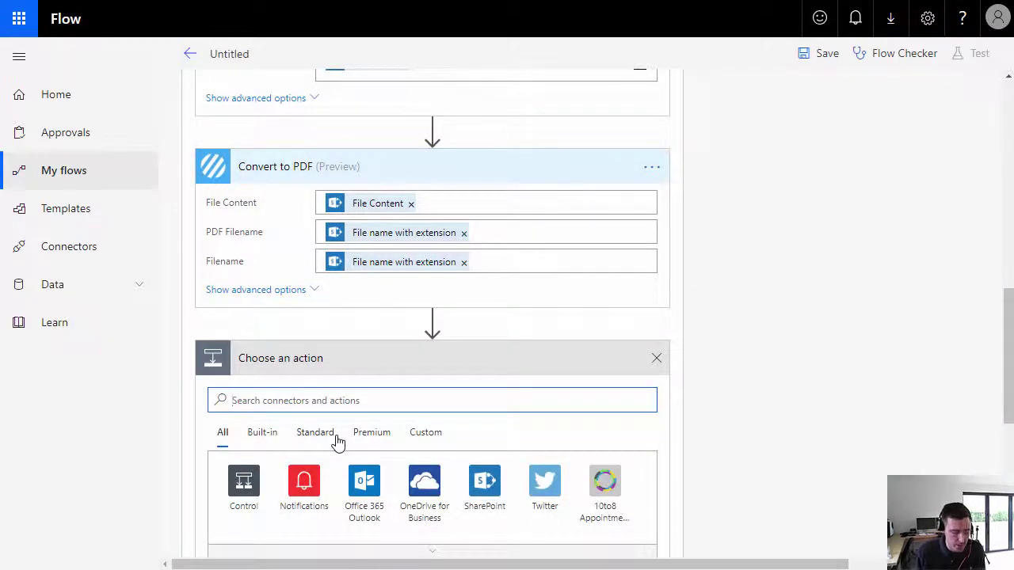
text(encodian)
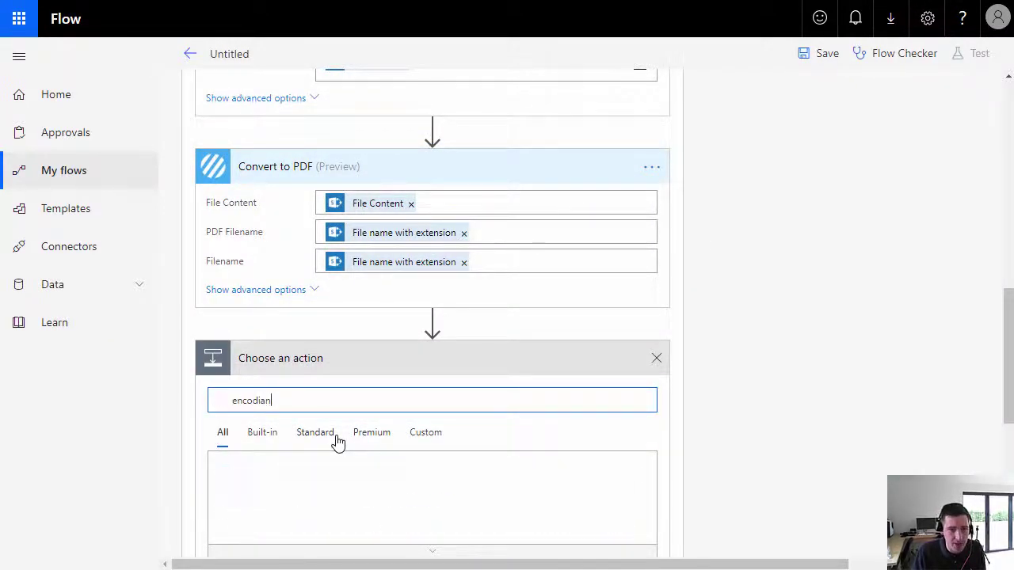
click(325, 475)
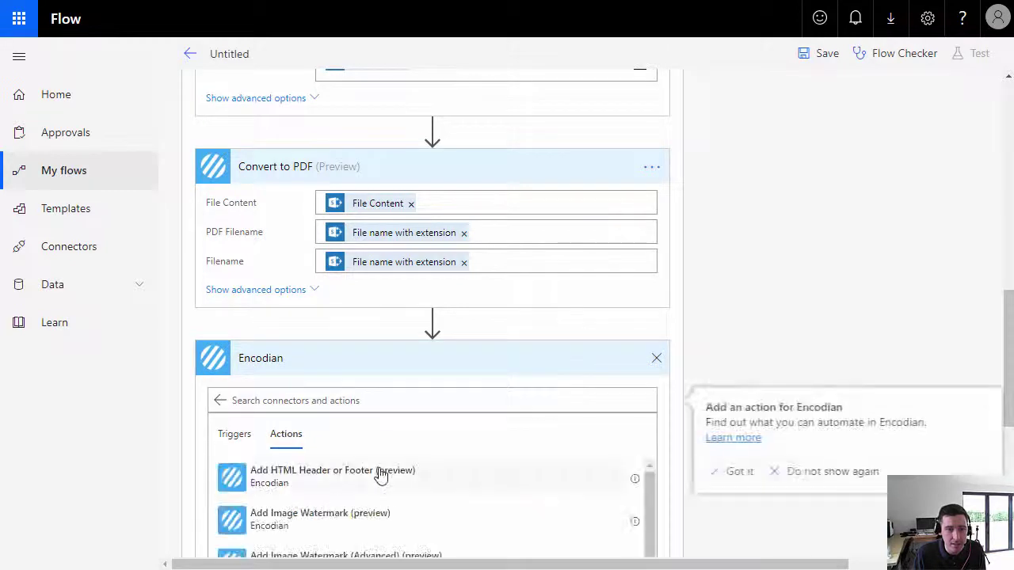
scroll(378, 475, down, 3)
scroll(1012, 360, down, 5)
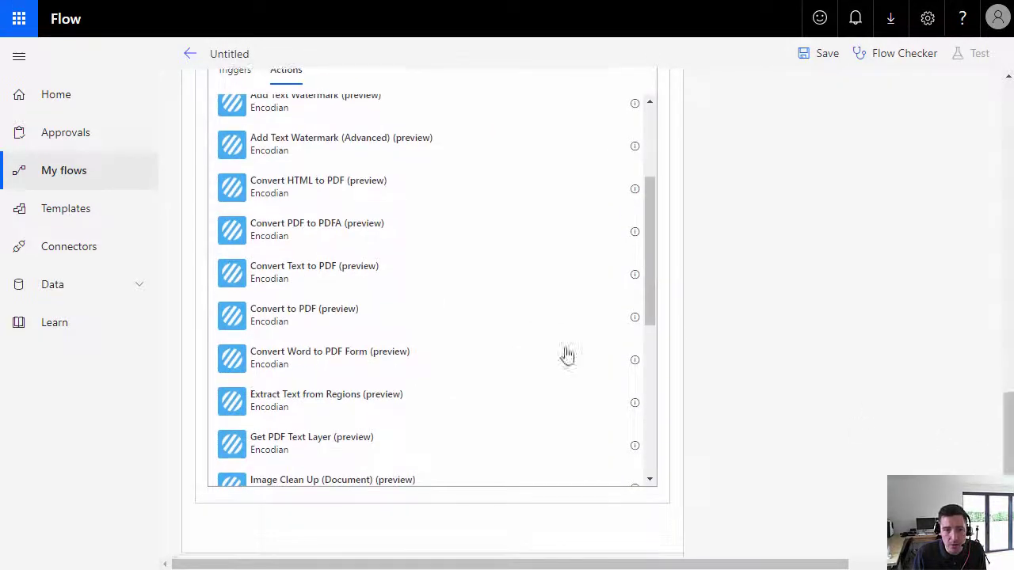
drag(649, 230, 640, 283)
click(291, 292)
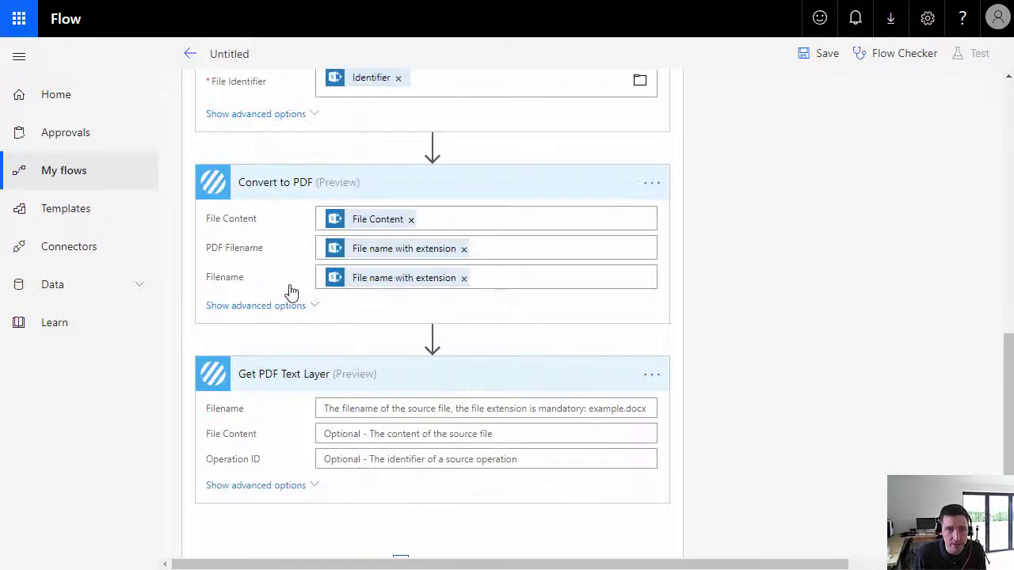
In Get PDF Text Layer, set Filename and File Content to the Filename and File Content outputs of Convert to PDF
click(371, 408)
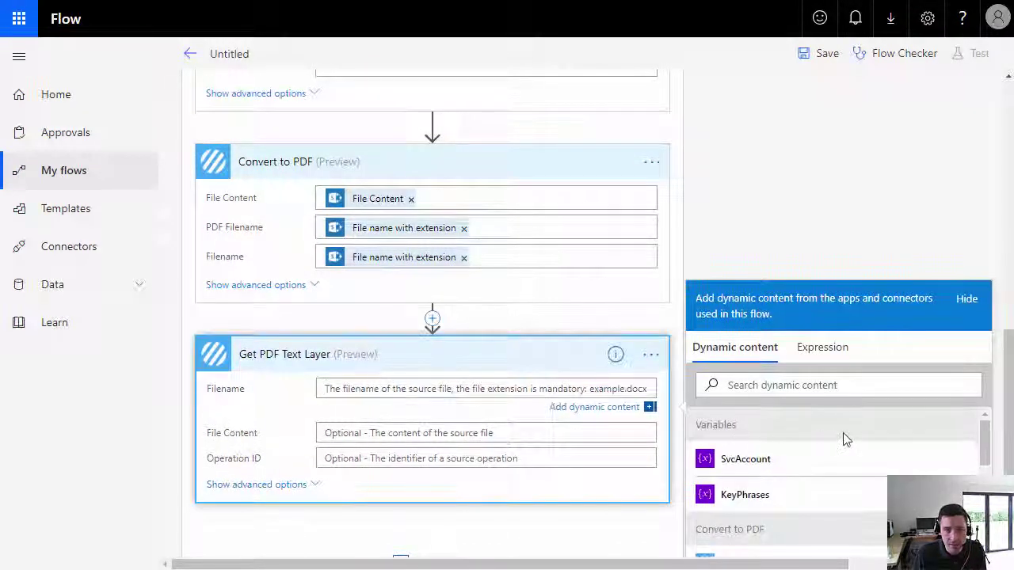
scroll(1008, 384, down, 2)
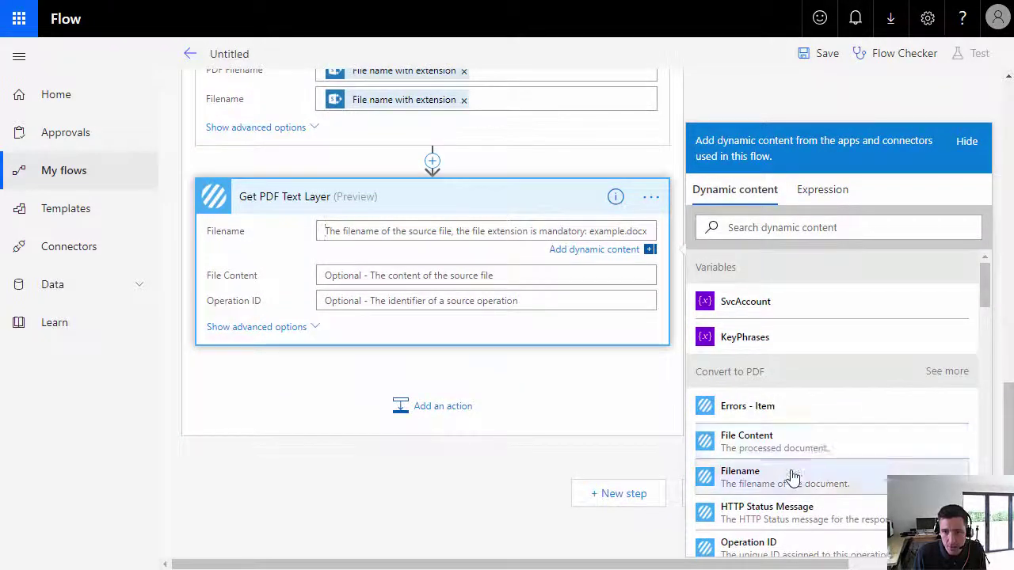
click(740, 475)
click(406, 280)
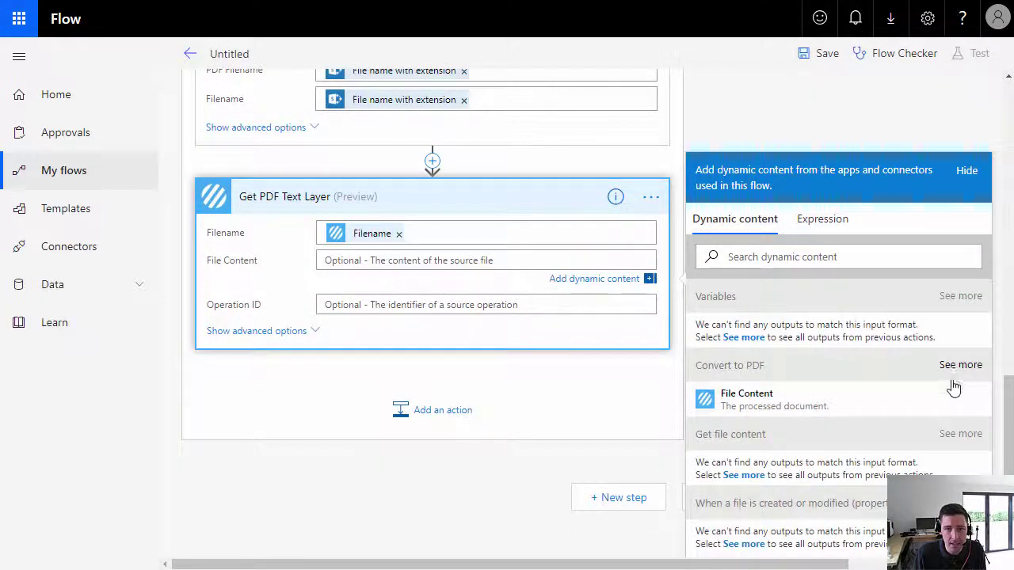
click(793, 404)
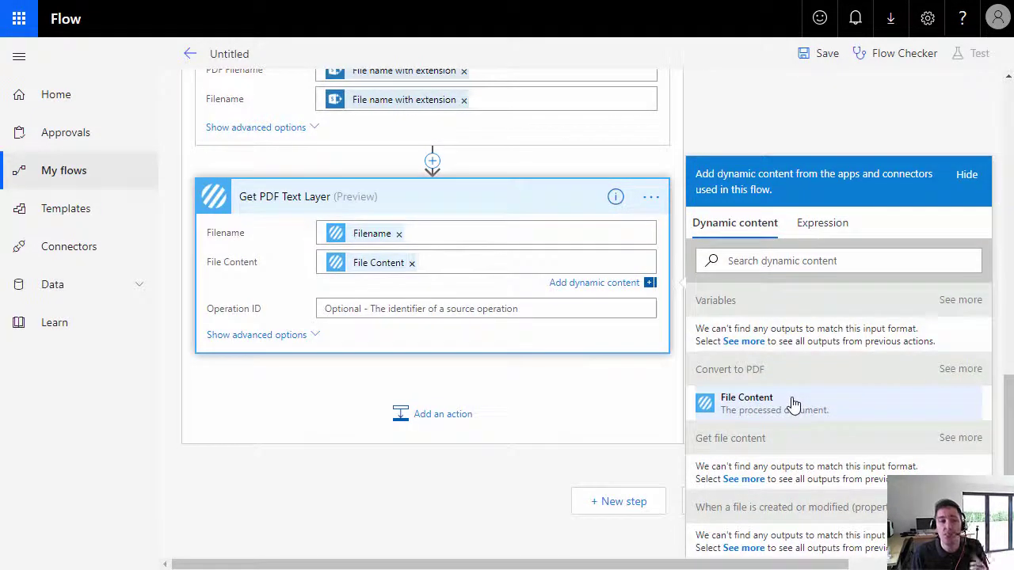
scroll(596, 435, up, 2)
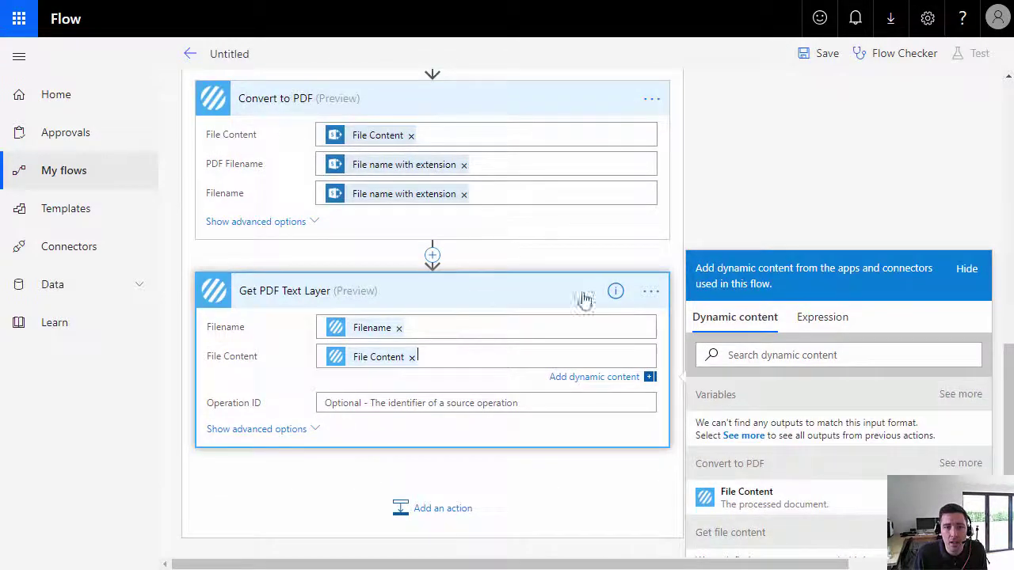
click(543, 258)
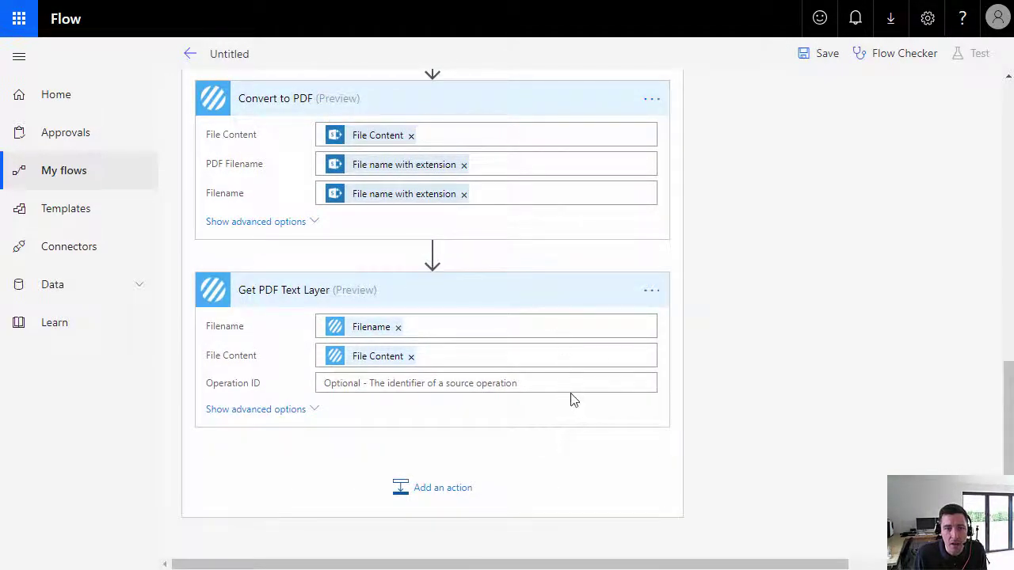
Add the Text Analytics Key Phrases action below Get PDF Text Layer in the If yes branch
scroll(574, 400, up, 5)
scroll(527, 396, down, 2)
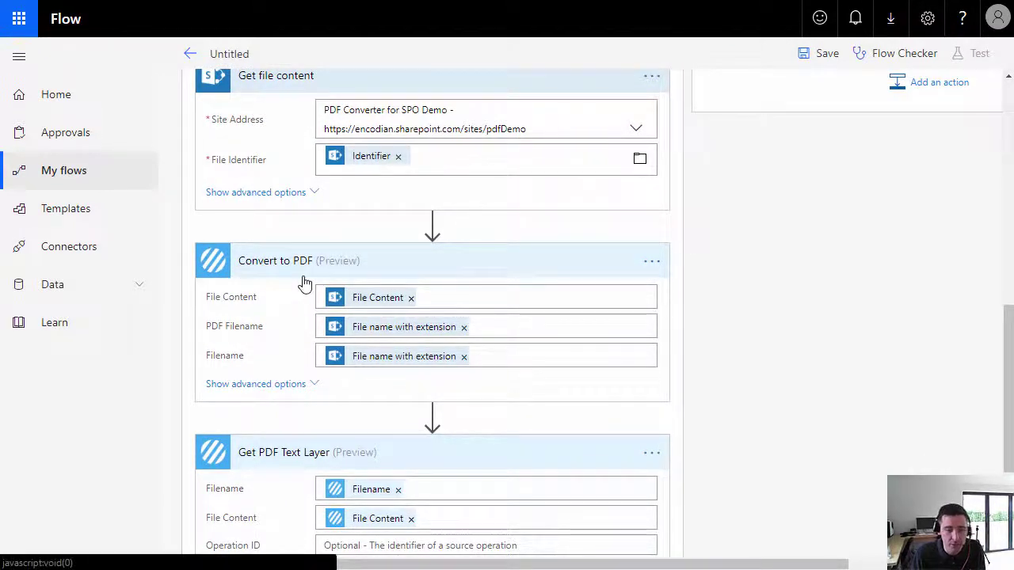
scroll(340, 285, down, 1)
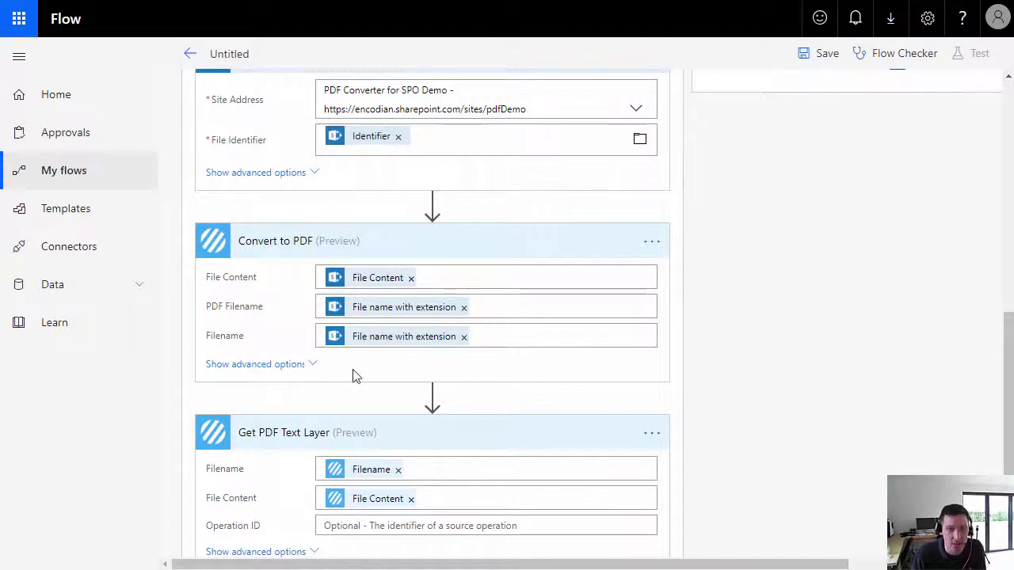
scroll(420, 386, down, 3)
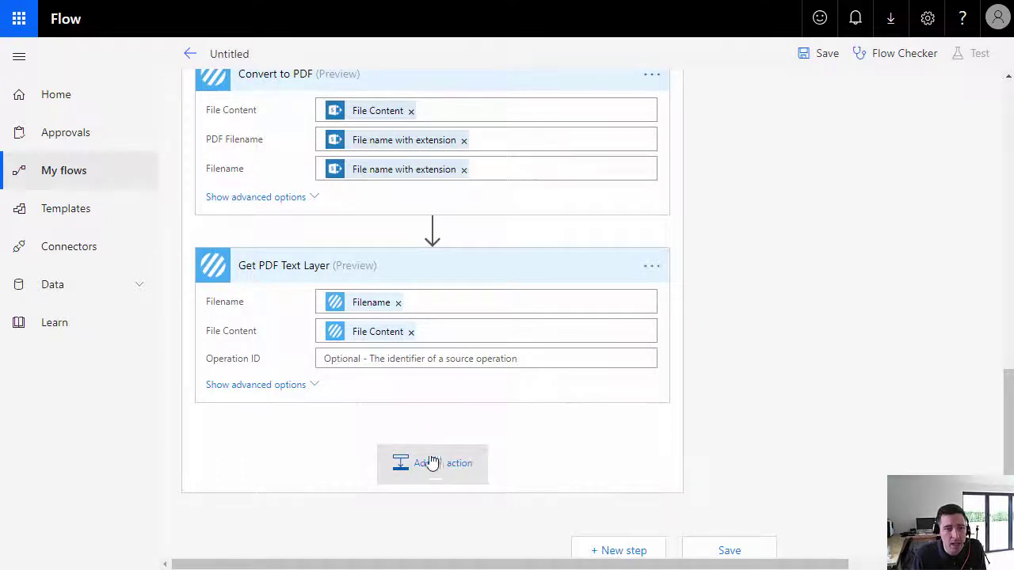
scroll(507, 468, down, 1)
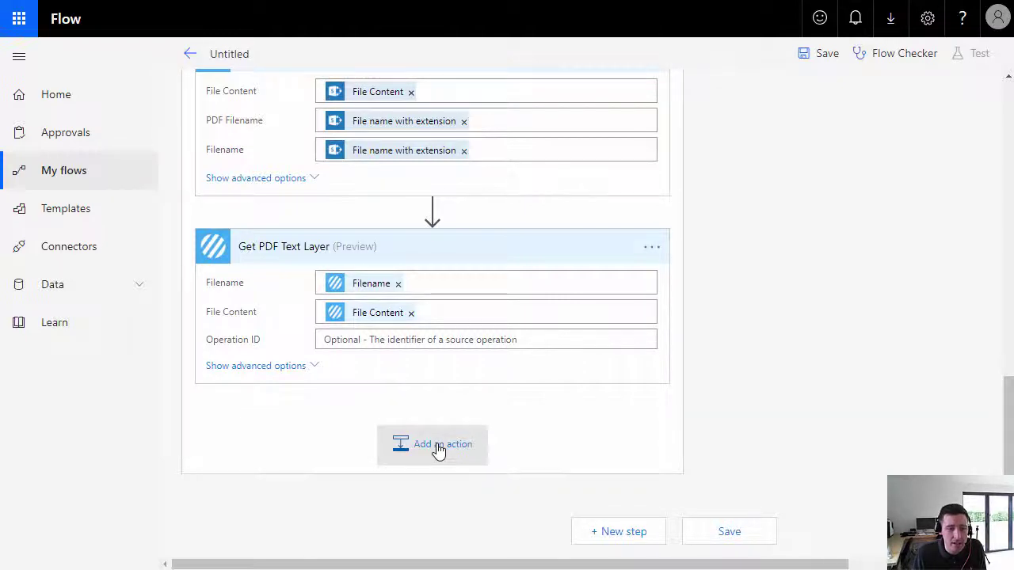
click(440, 446)
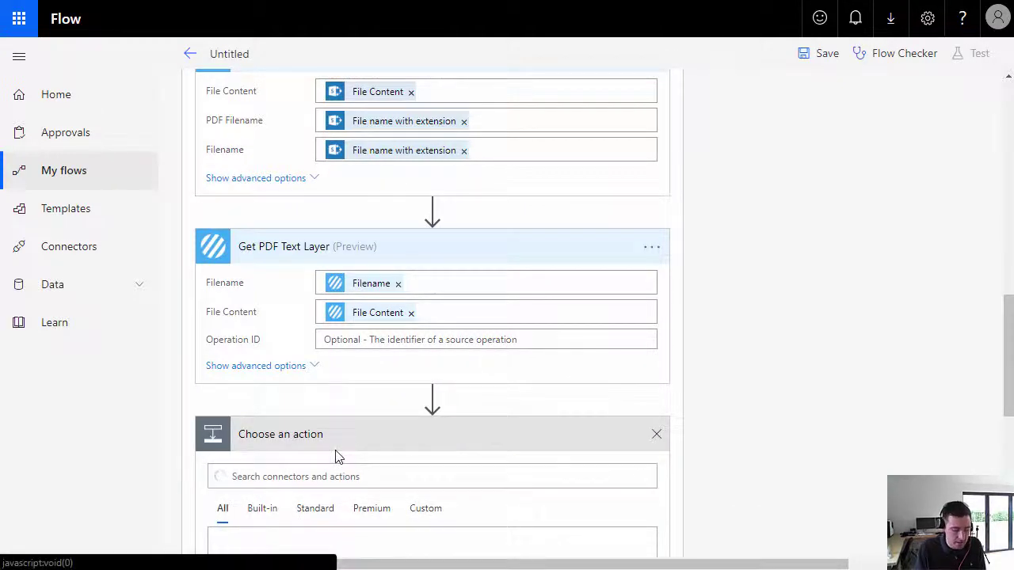
text(text)
text(analy)
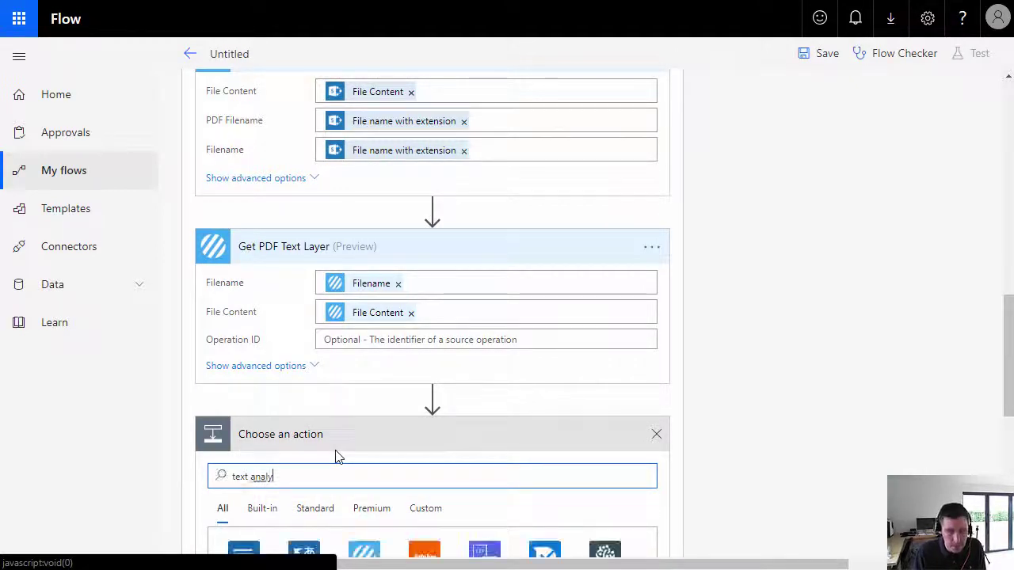
key(BackSpace)
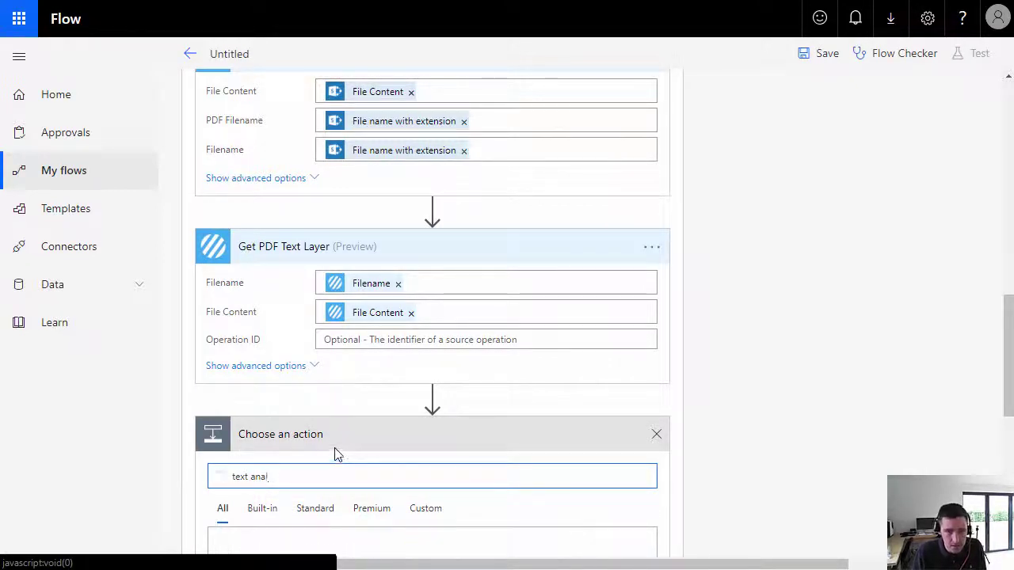
scroll(378, 474, down, 1)
scroll(380, 474, down, 4)
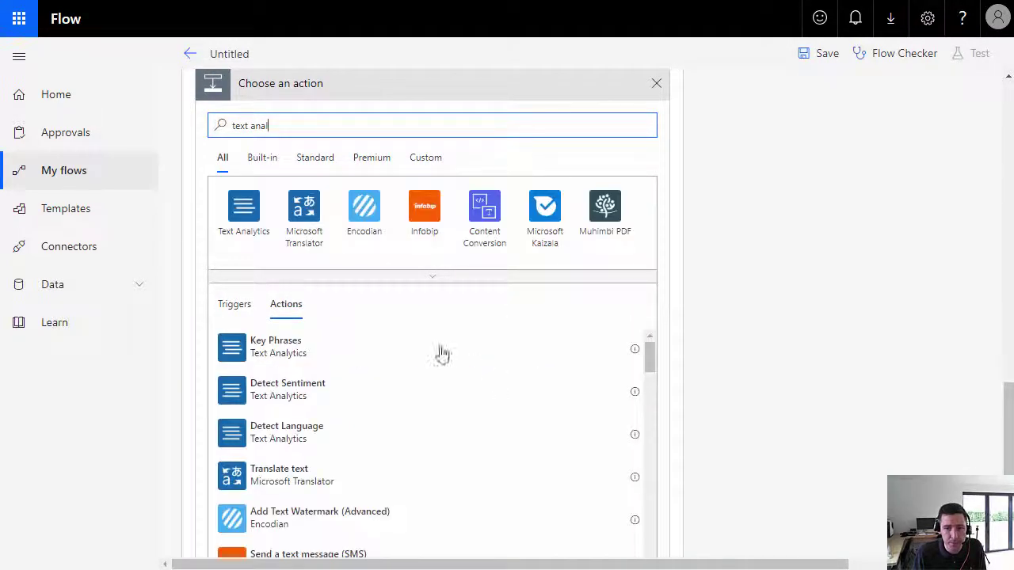
click(290, 357)
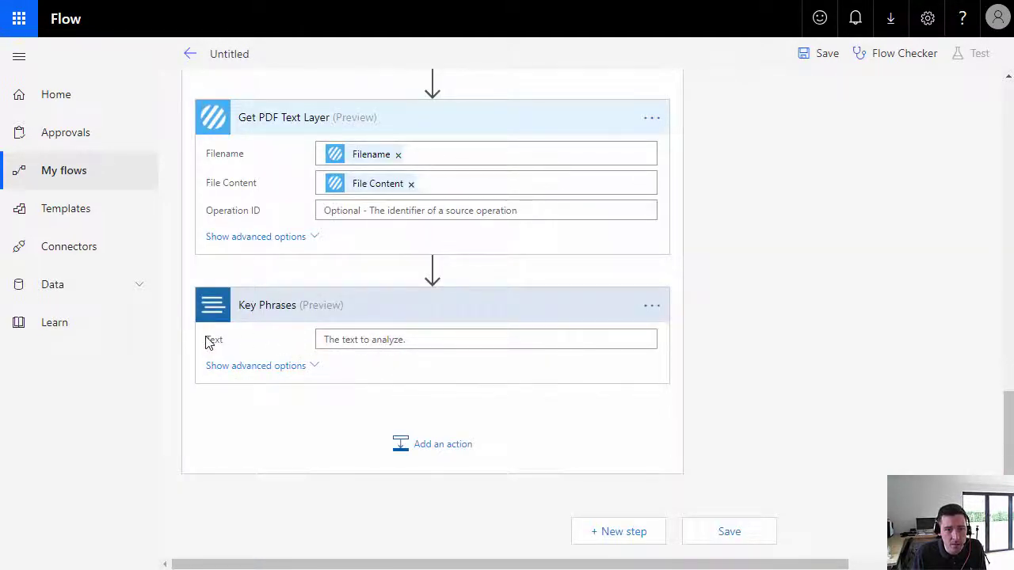
Set the Key Phrases action's Text to the Text Layer output of Get PDF Text Layer
click(353, 340)
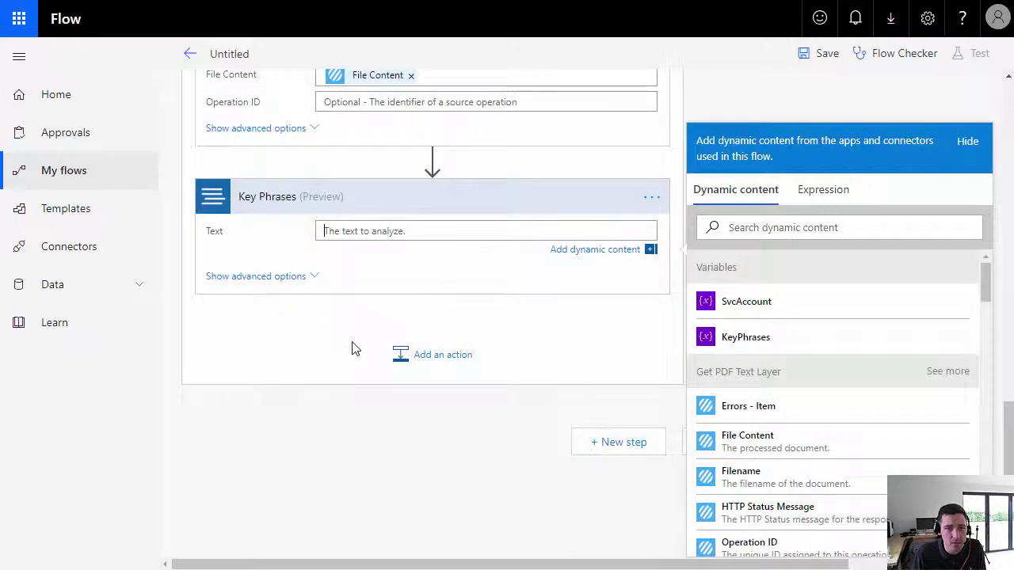
drag(992, 287, 992, 313)
click(768, 460)
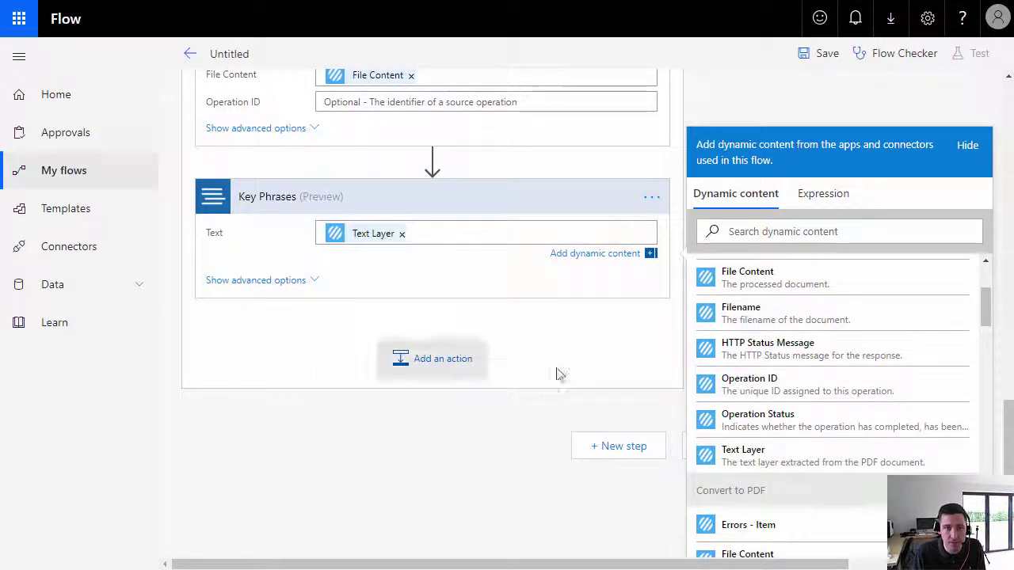
scroll(589, 343, up, 1)
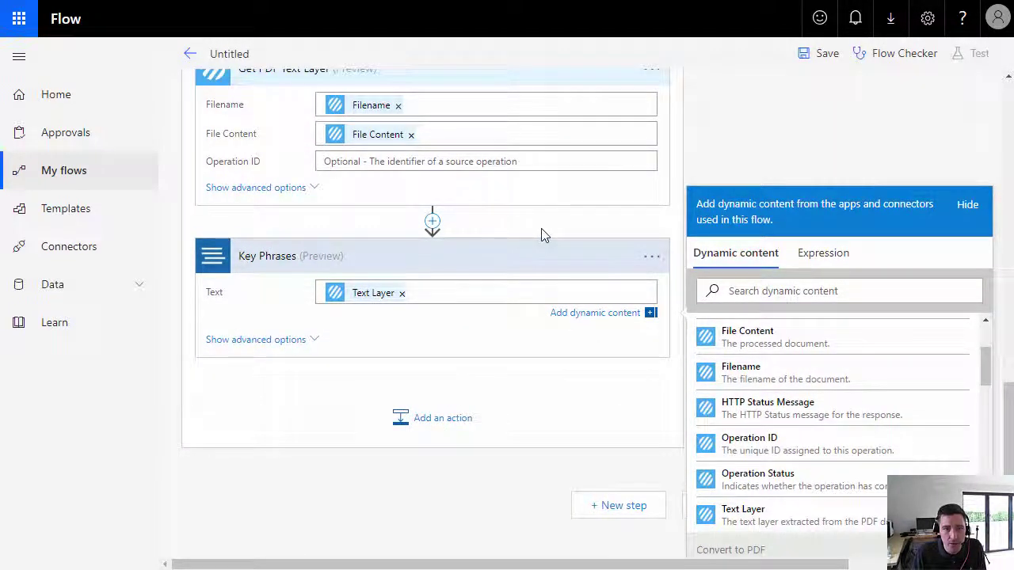
click(542, 230)
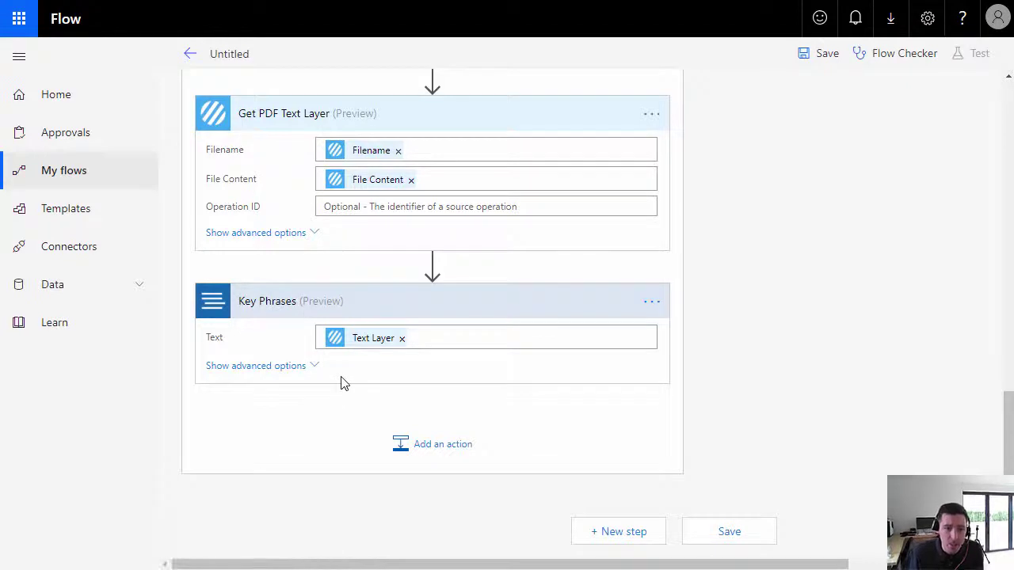
Add an Append to string variable action below Key Phrases in the If yes branch
click(440, 455)
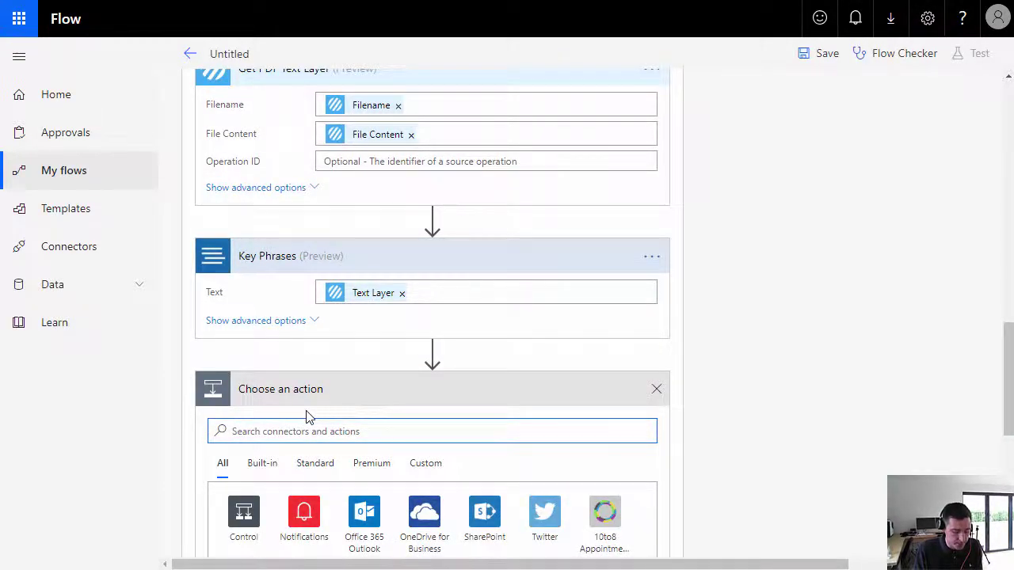
text(videoi)
key(BackSpace)
key(BackSpace)
key(BackSpace)
key(BackSpace)
key(BackSpace)
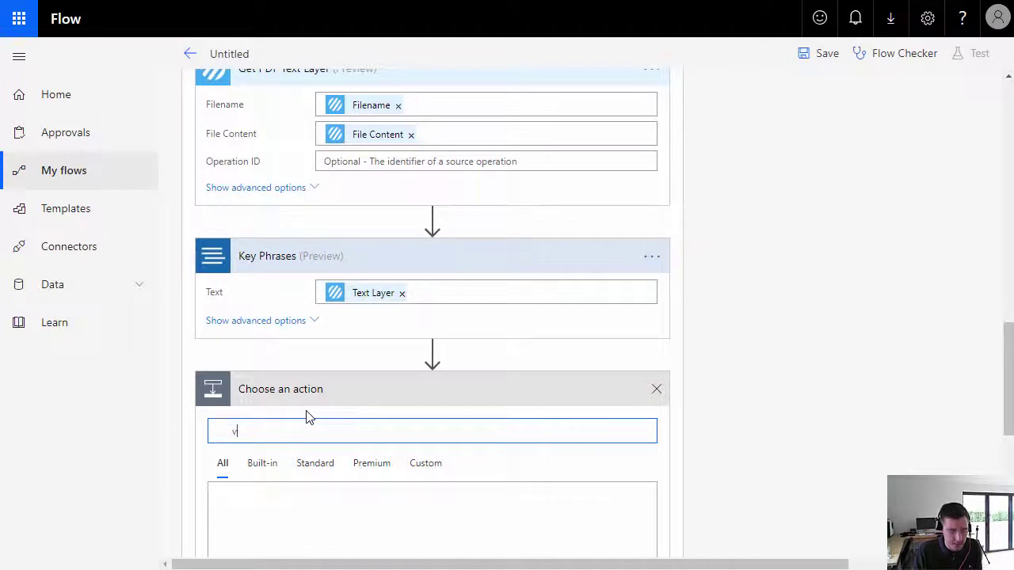
text(ariable)
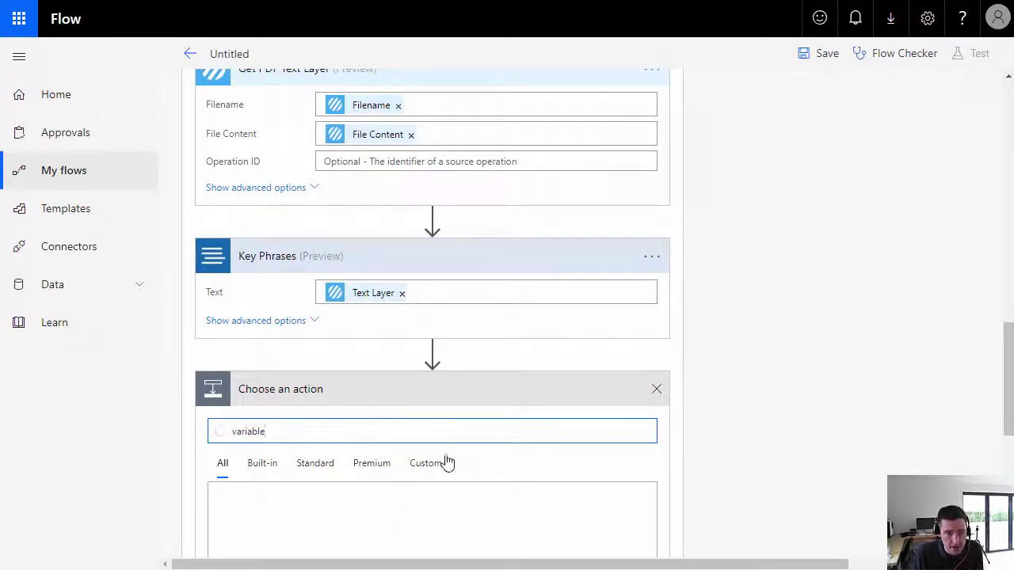
scroll(446, 463, down, 3)
scroll(434, 460, down, 2)
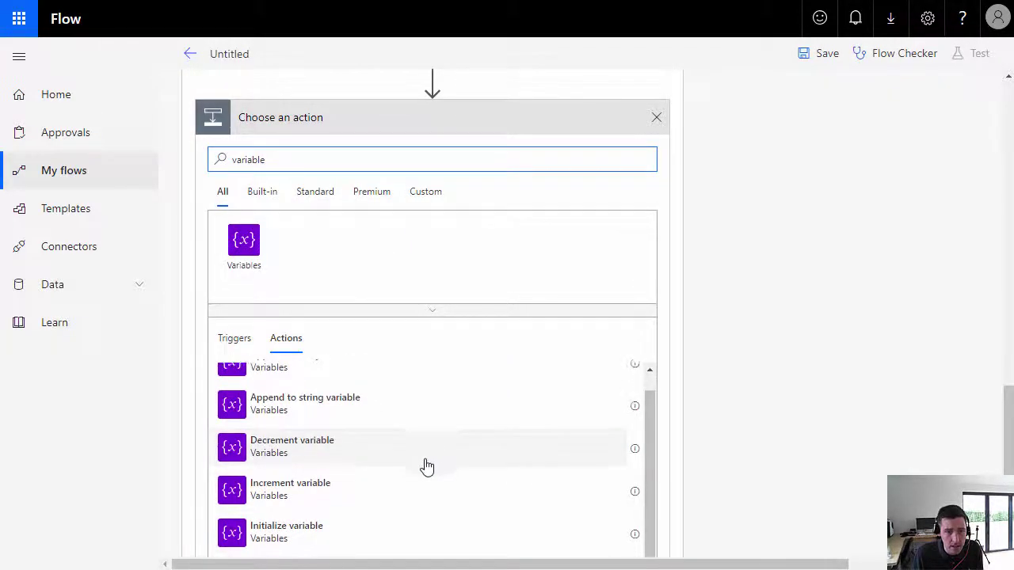
scroll(402, 441, up, 1)
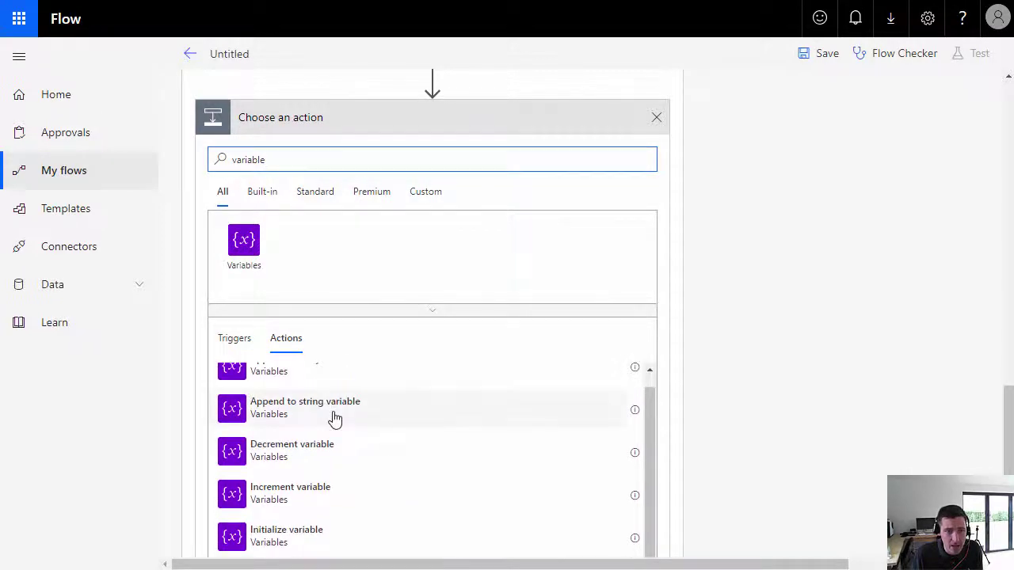
click(276, 422)
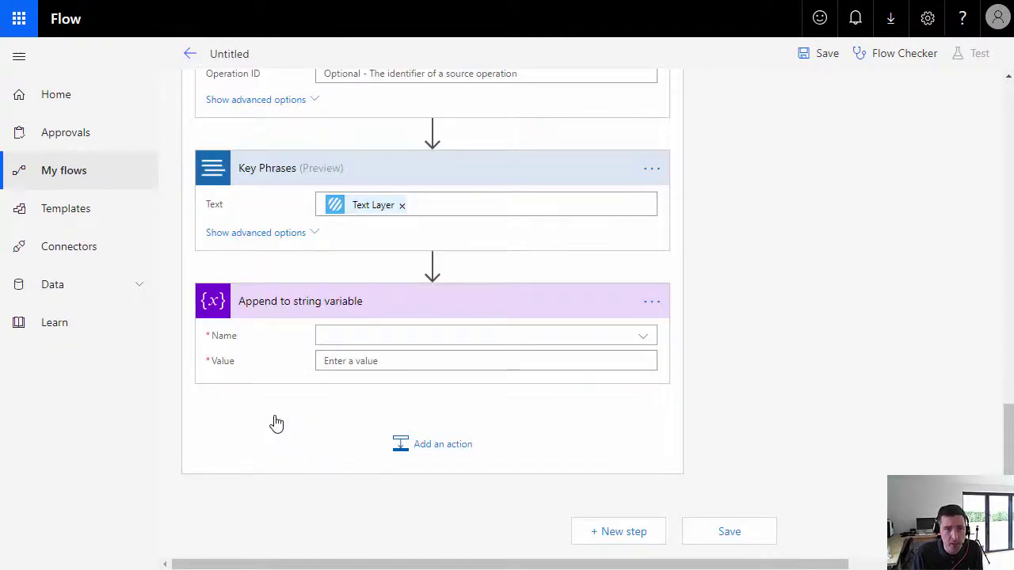
Choose KeyPhrases as the variable name in the Append to string variable action
click(485, 341)
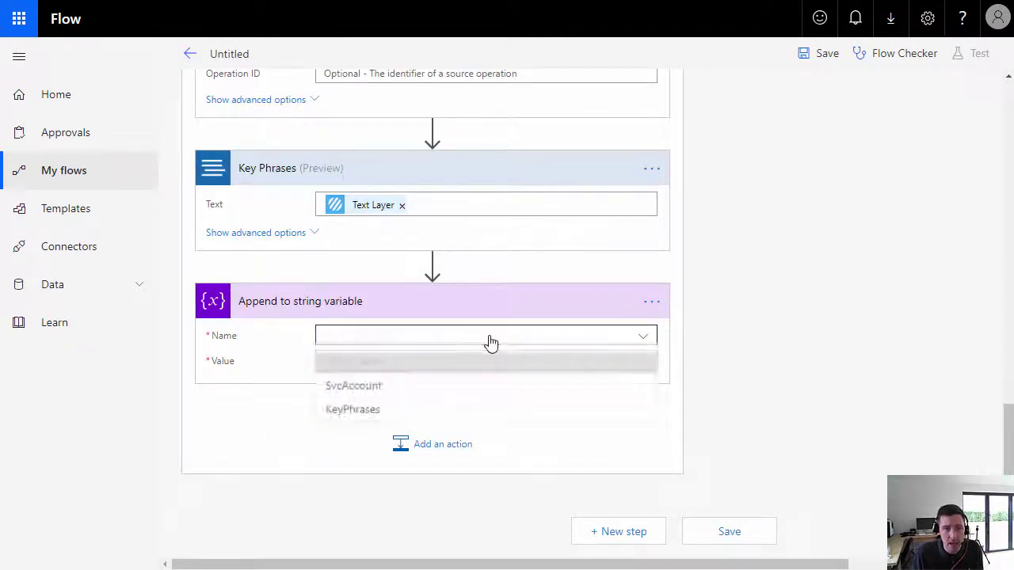
click(398, 339)
click(378, 409)
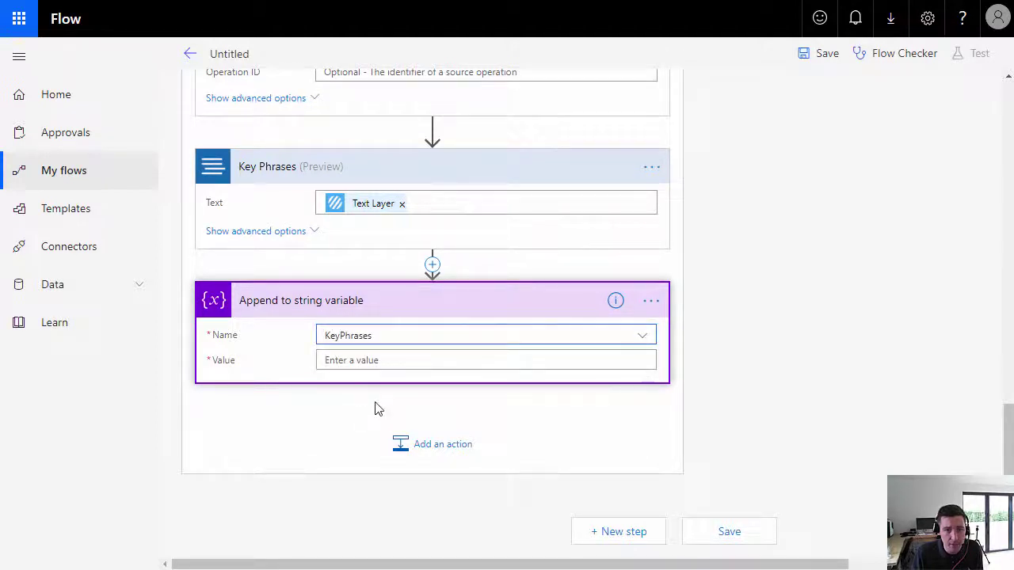
Set the Append to string variable action's Value to the keyPhrases - Item output of Key Phrases, wrapping the action in an Apply to each loop
click(382, 362)
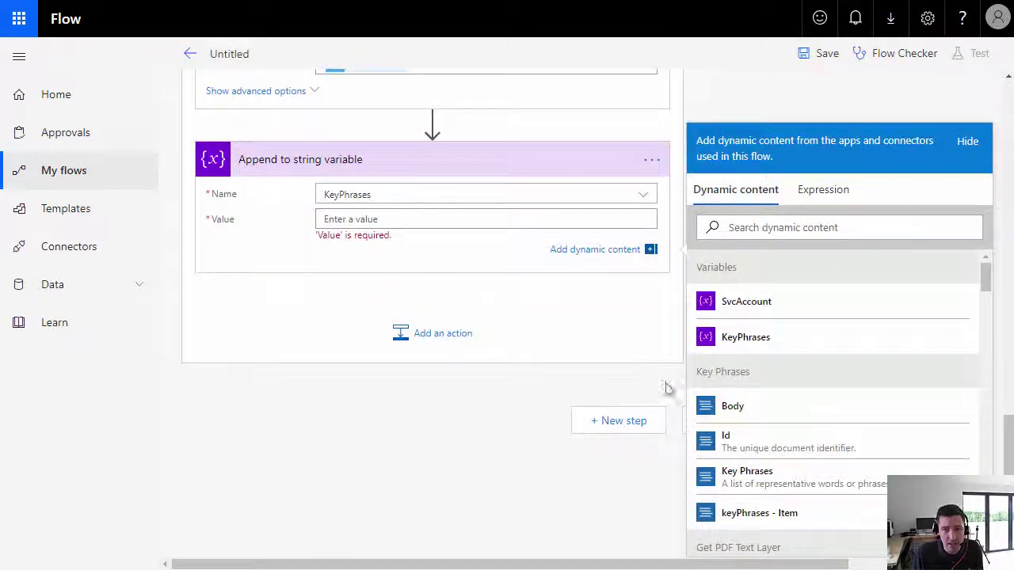
click(792, 517)
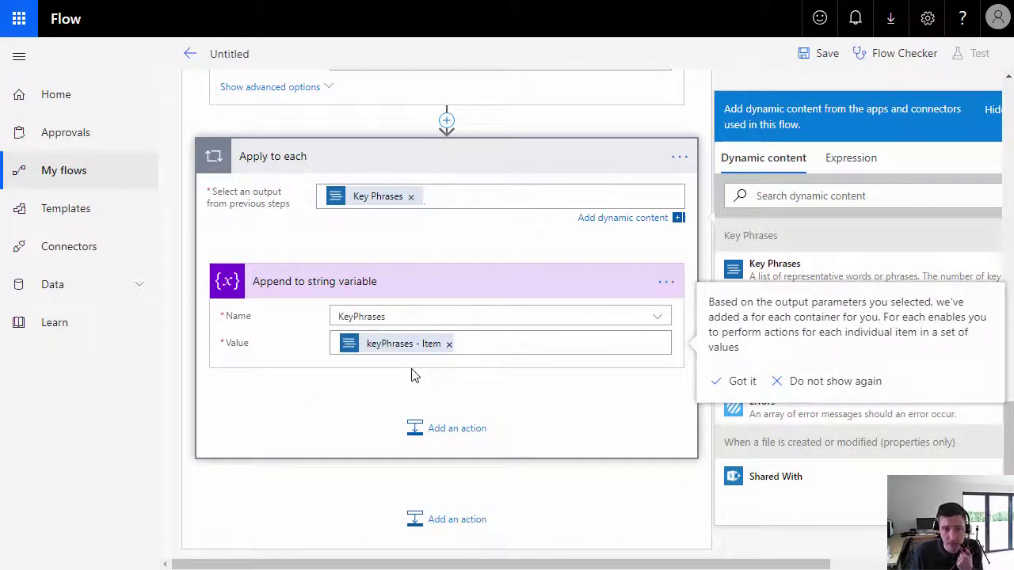
Replace the Append to string variable action's Value with the expression concat(items('Apply_to_each'), ', ')
click(467, 347)
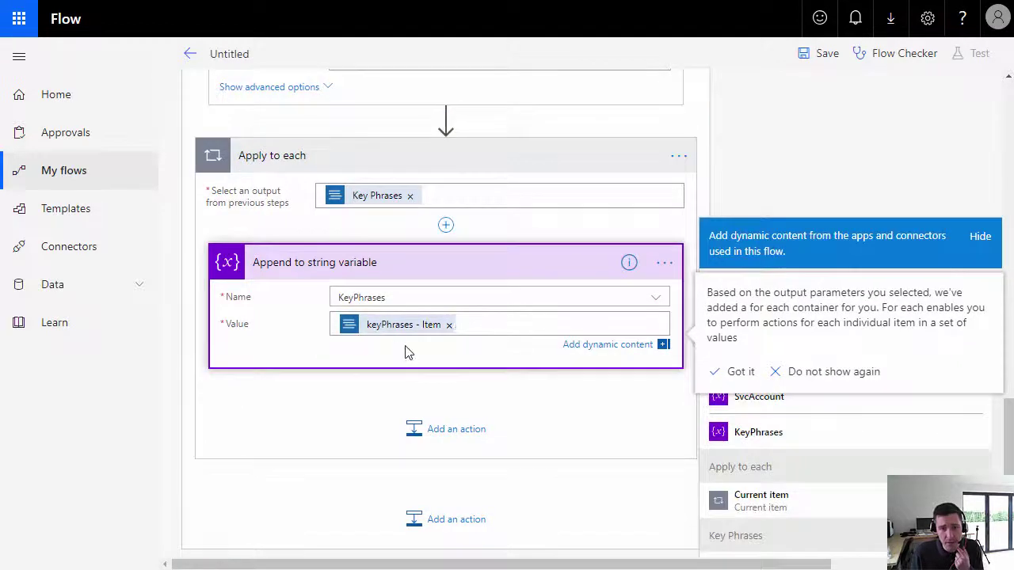
click(449, 327)
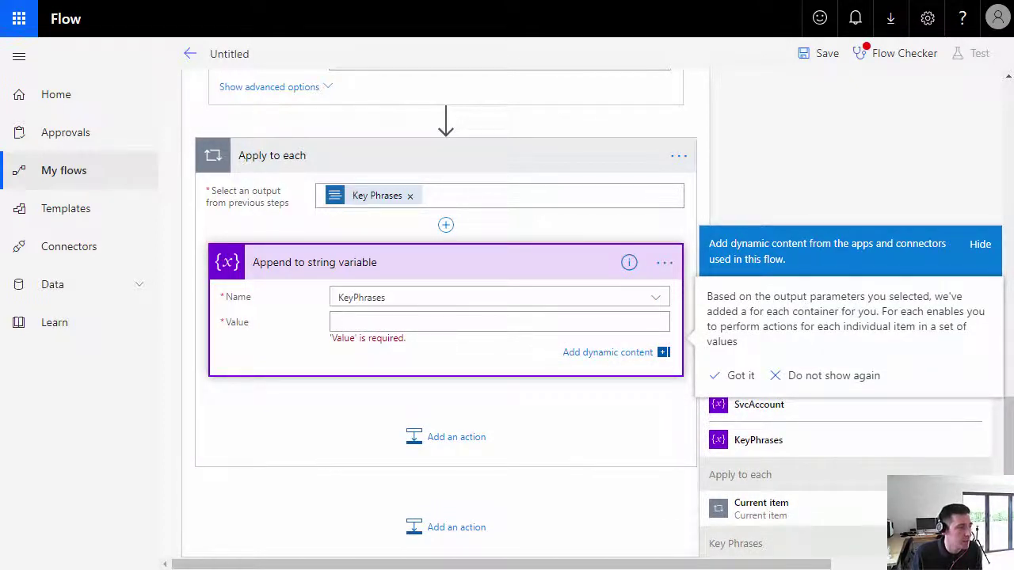
click(728, 378)
click(784, 383)
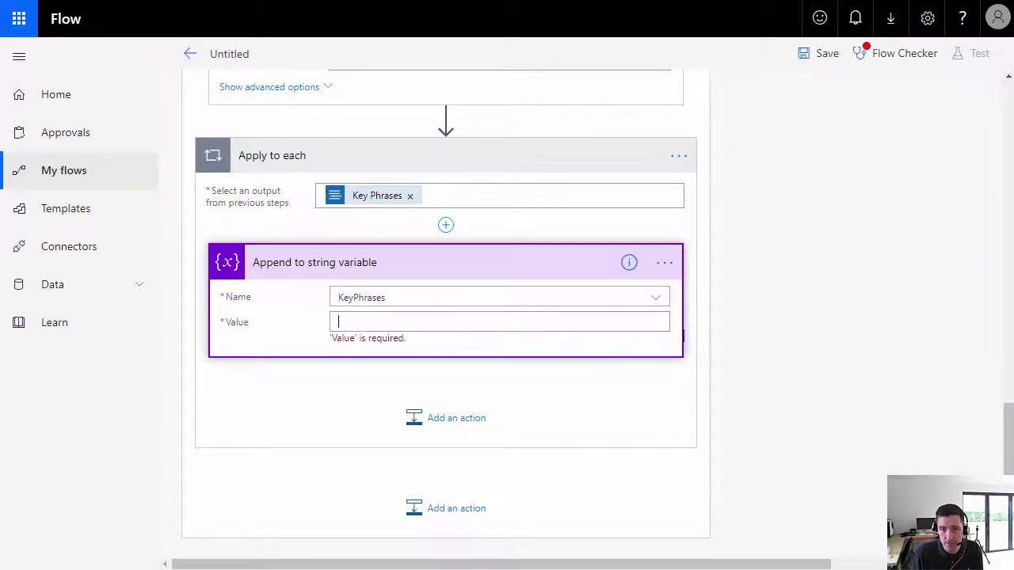
click(834, 292)
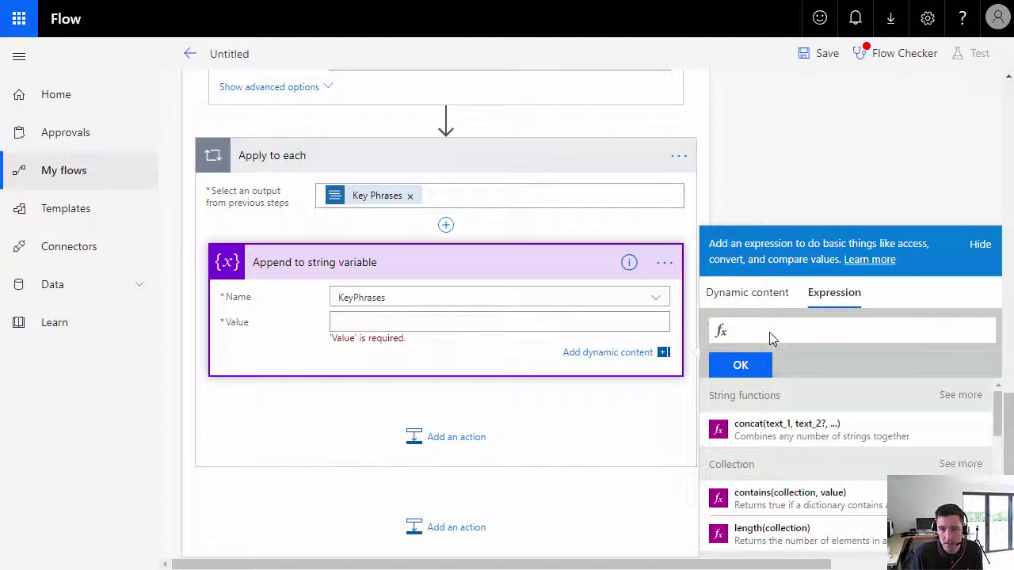
text(concat(items('Apply_to_each'), ', '))
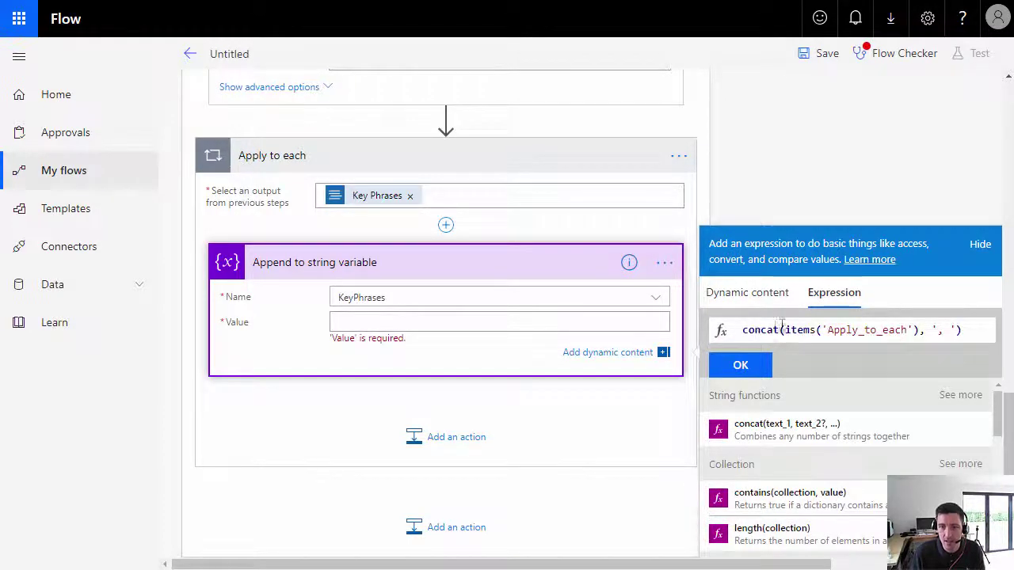
drag(829, 333, 905, 326)
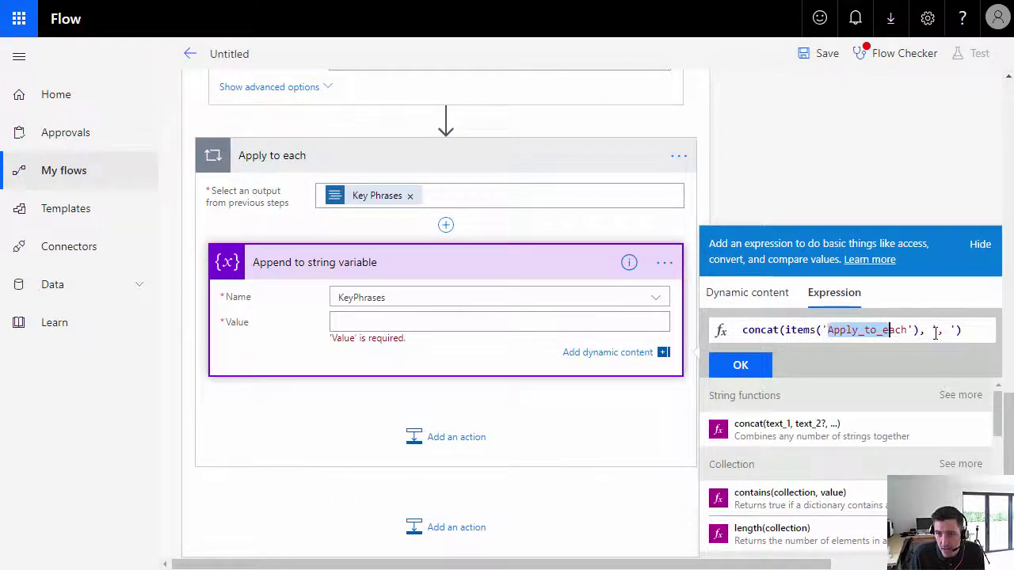
drag(937, 331, 951, 331)
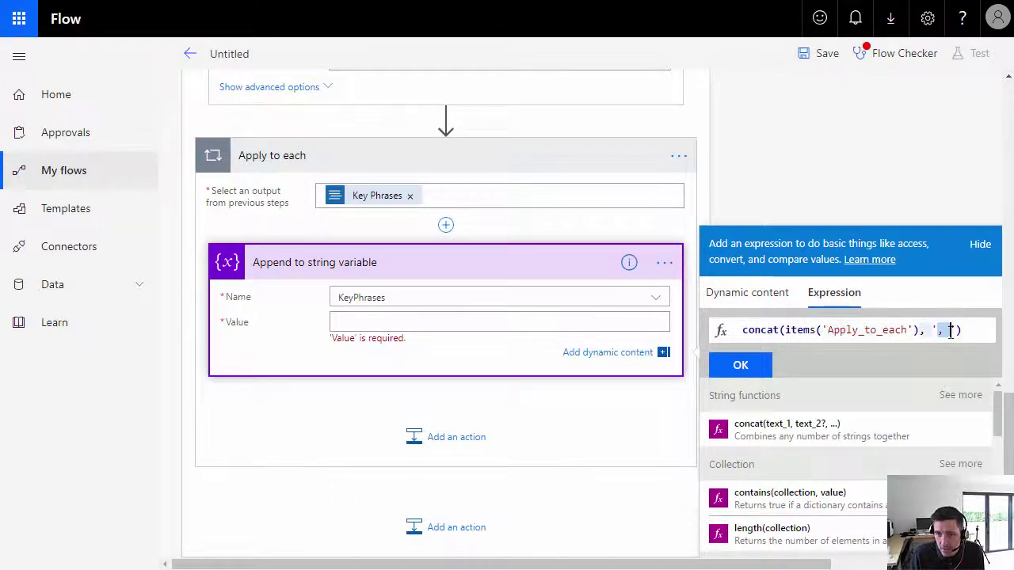
click(740, 368)
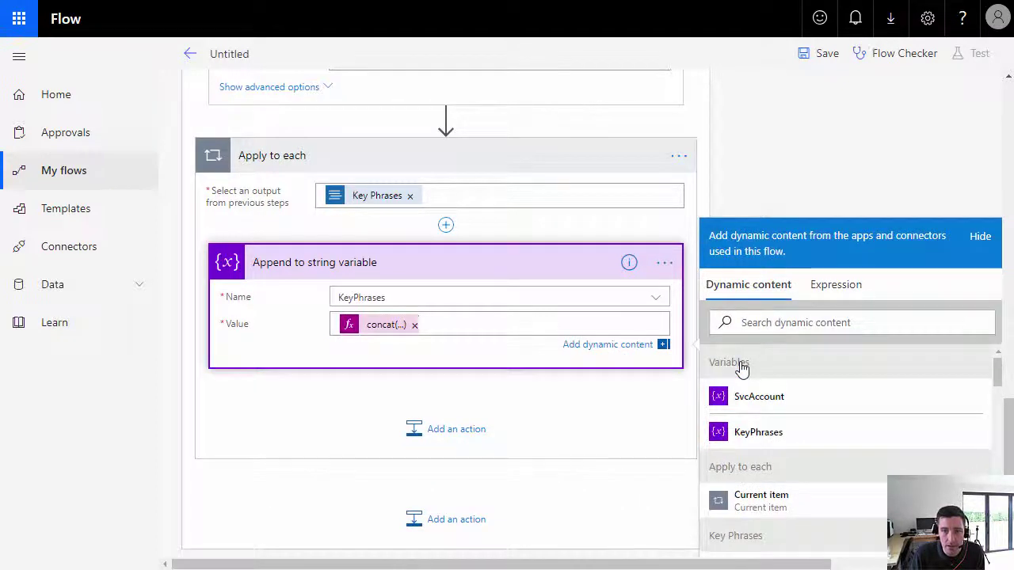
click(556, 484)
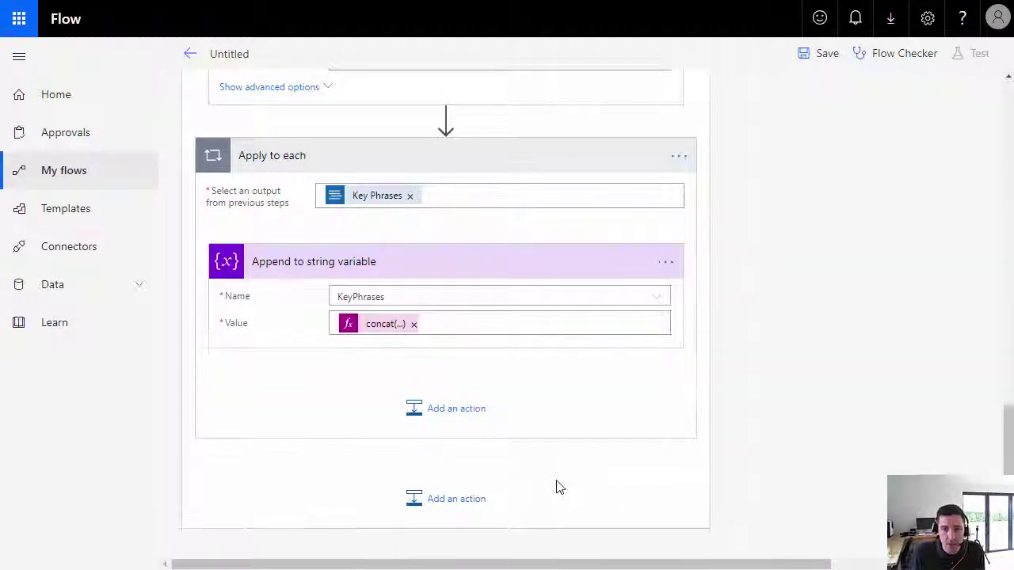
Add the SharePoint Update file properties action below the Apply to each loop in the If yes branch
click(452, 503)
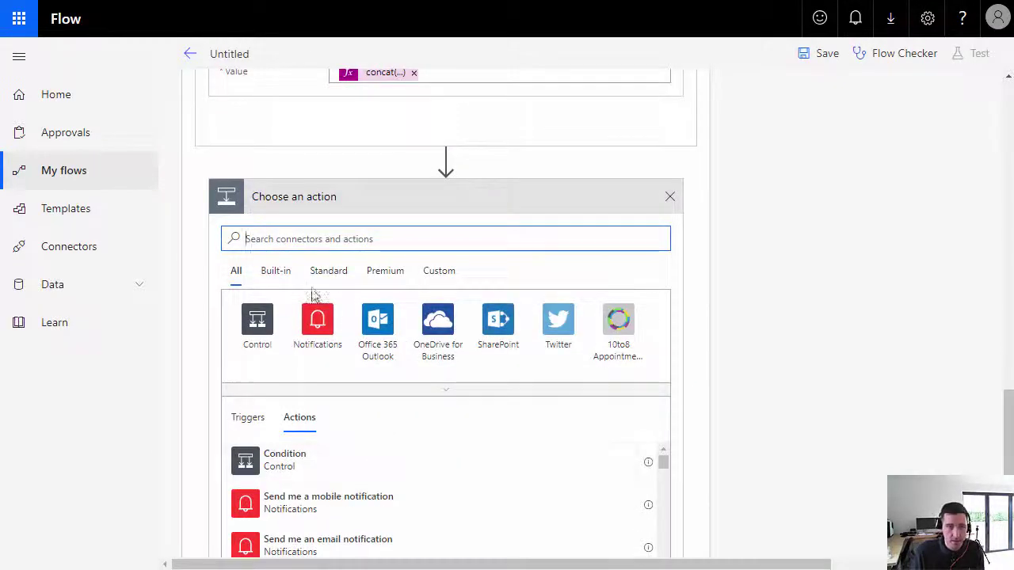
text(UPdat)
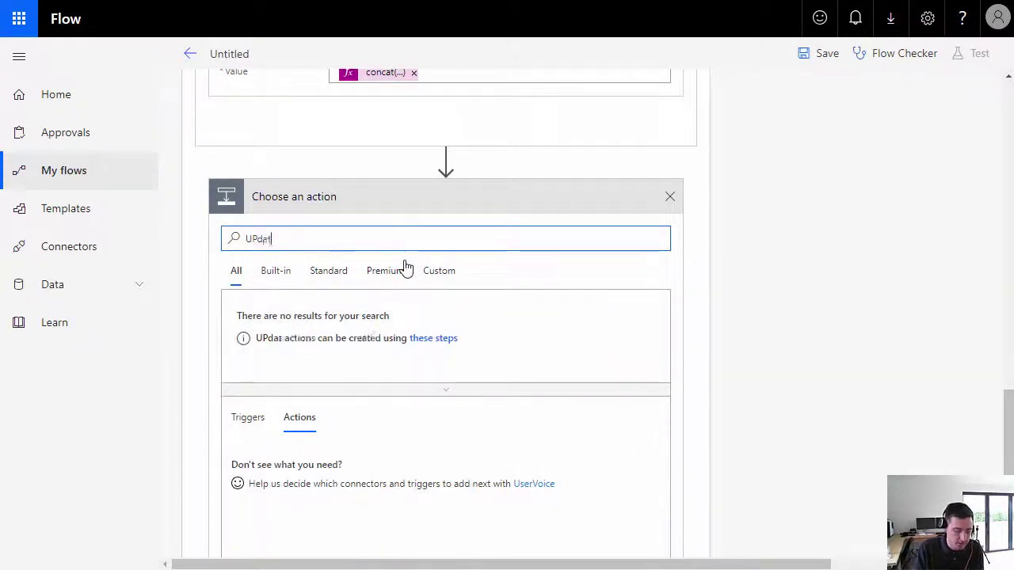
text(e file prope)
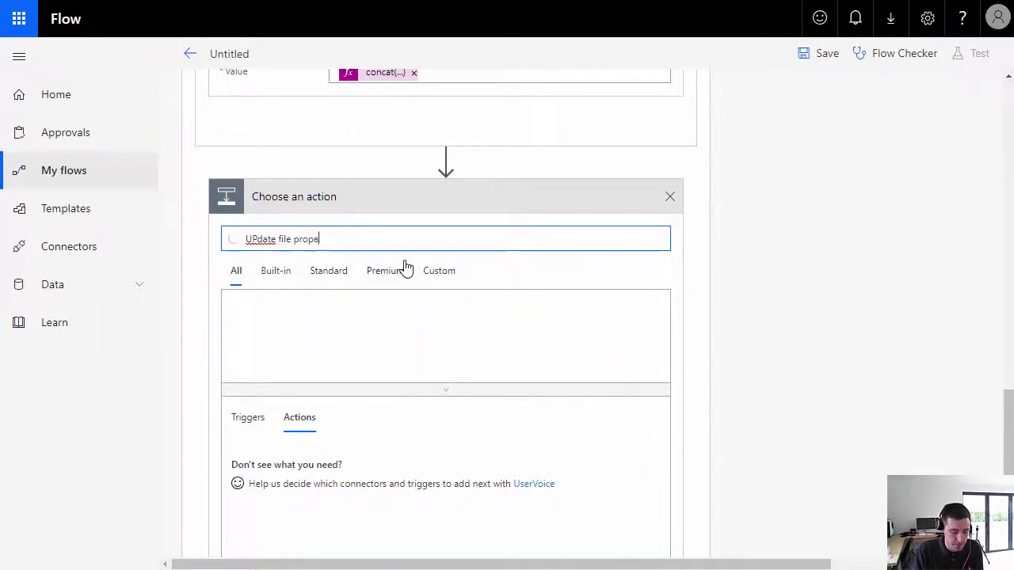
text(rties)
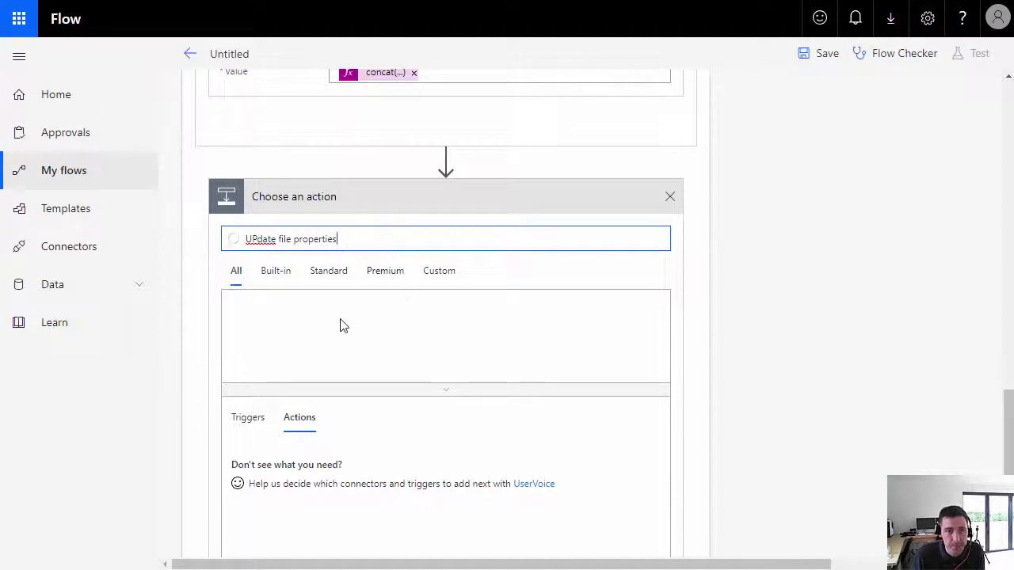
scroll(415, 485, down, 1)
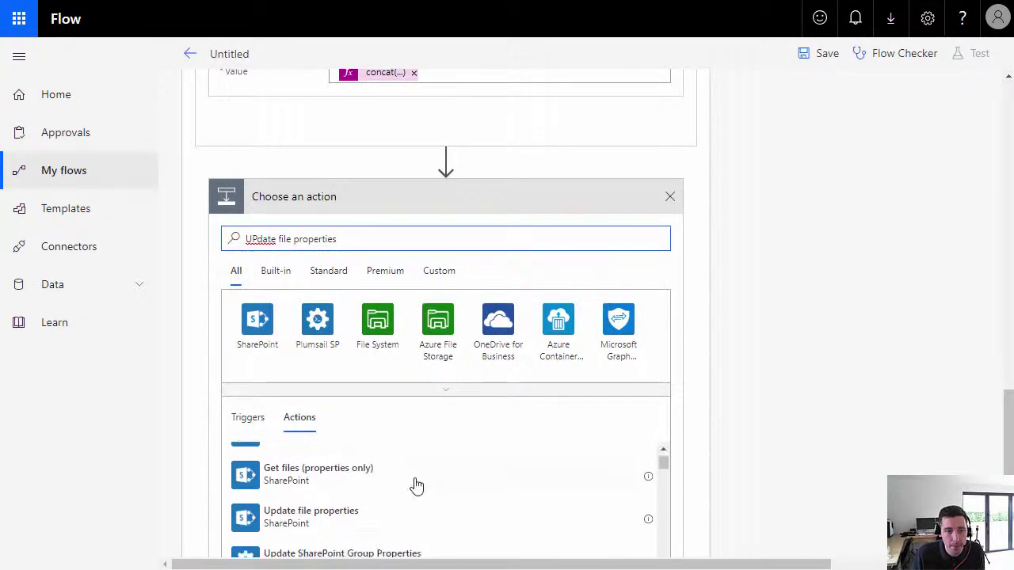
click(338, 518)
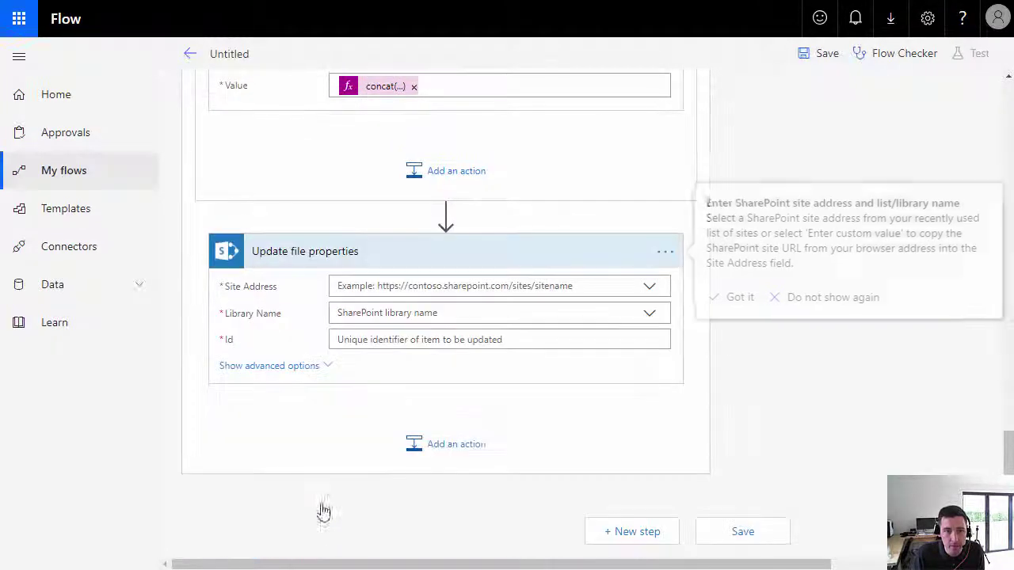
Set the Update file properties action's site address to PDF Converter for SPO Demo and its library to Documents
click(649, 287)
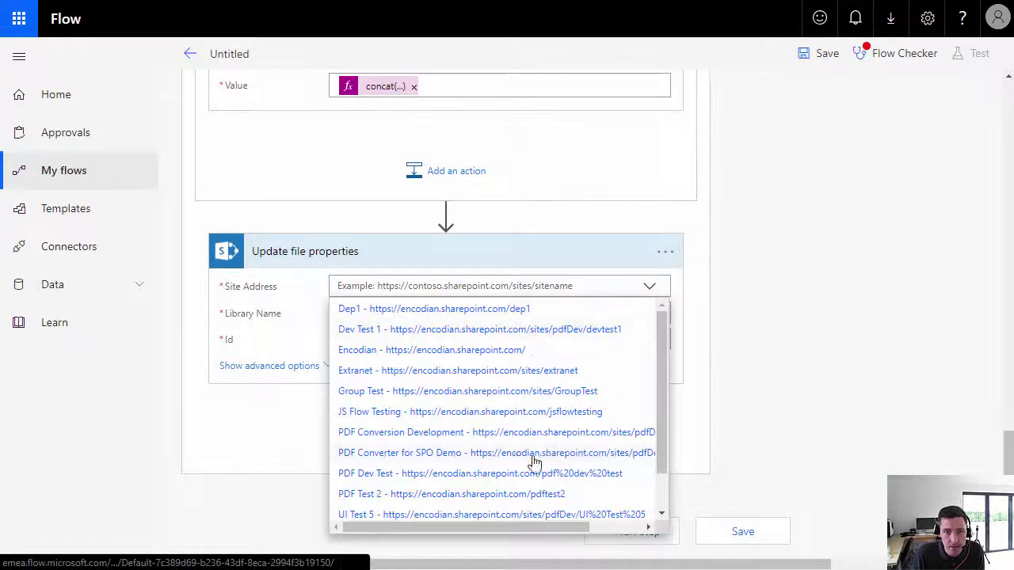
click(475, 453)
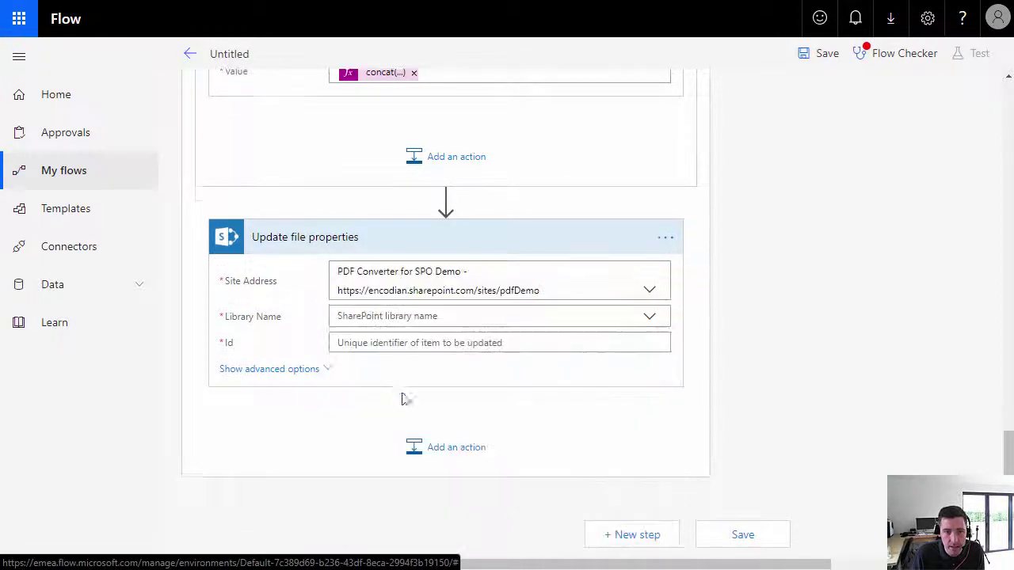
click(425, 317)
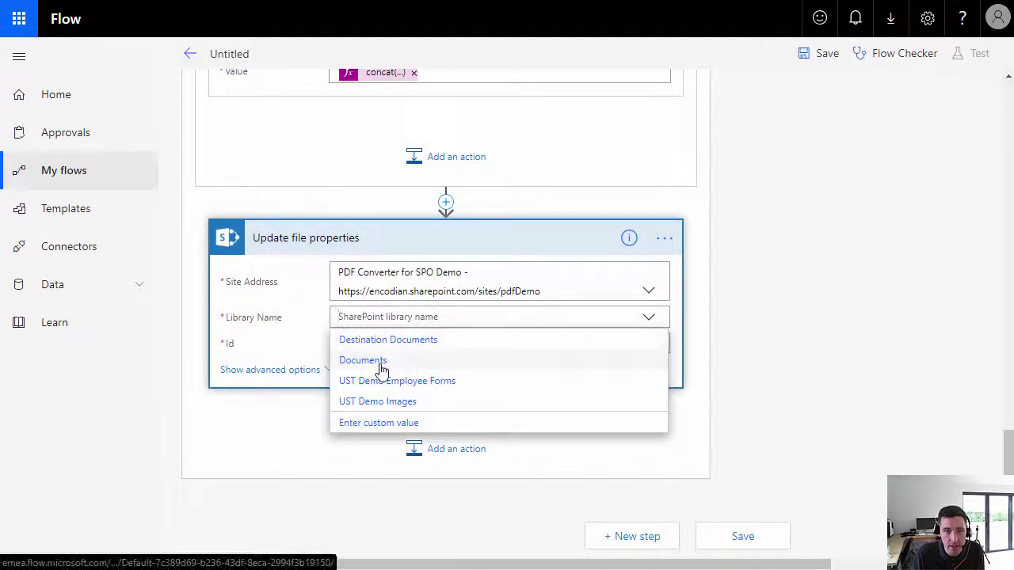
click(381, 362)
Set the Update file properties action's Id to the ID output of the file created or modified trigger
click(414, 344)
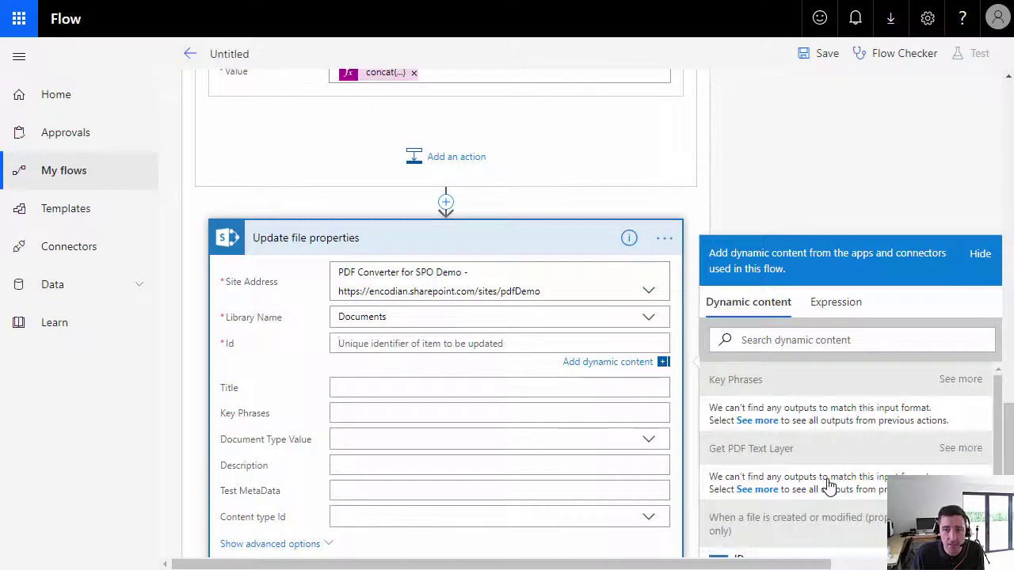
click(385, 344)
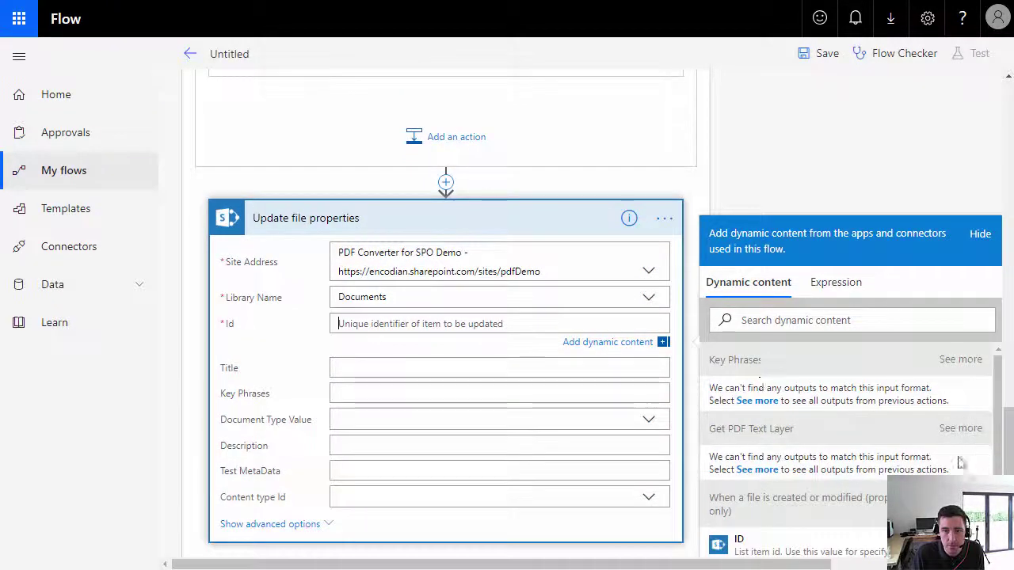
click(765, 550)
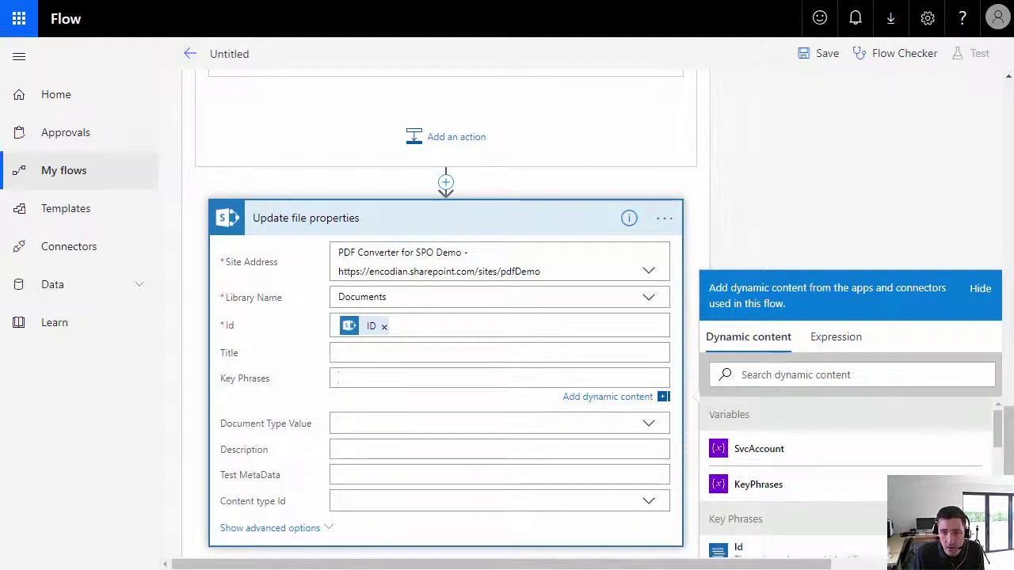
Fill the Key Phrases column in the Update file properties action with the KeyPhrases variable
mouse_move(996, 430)
mouse_down()
mouse_move(996, 452)
mouse_move(997, 432)
mouse_up()
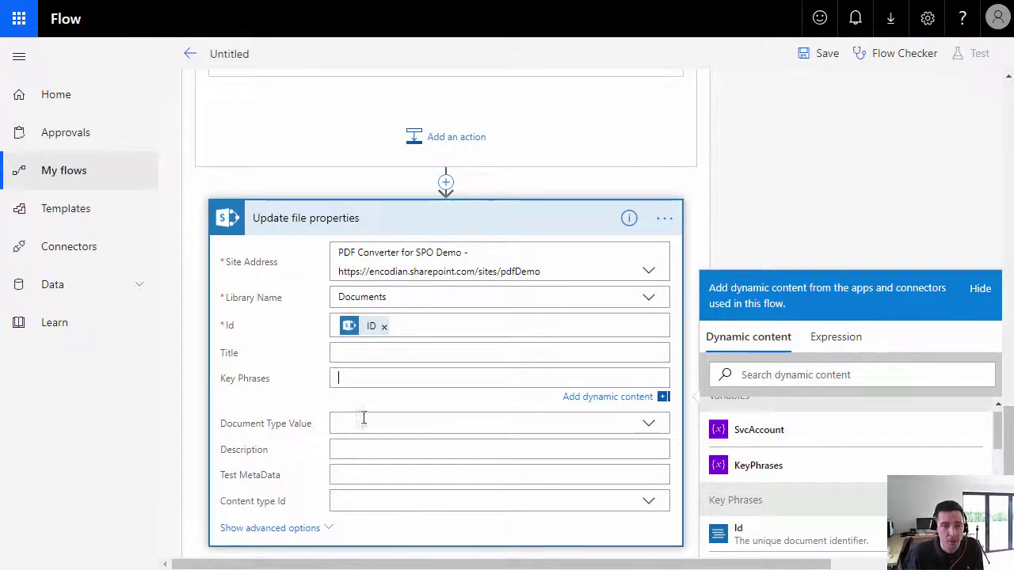
click(768, 469)
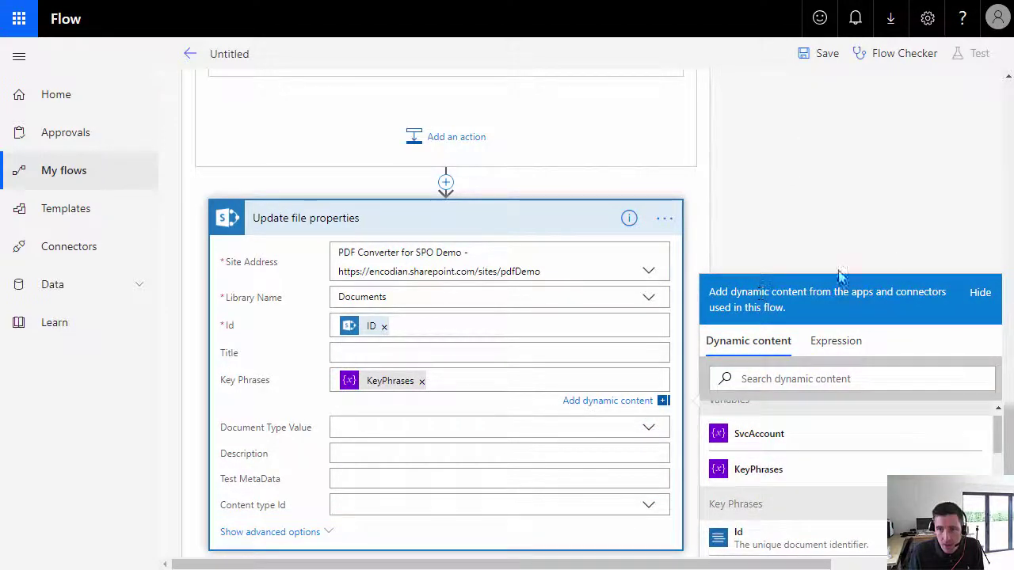
click(962, 291)
click(687, 245)
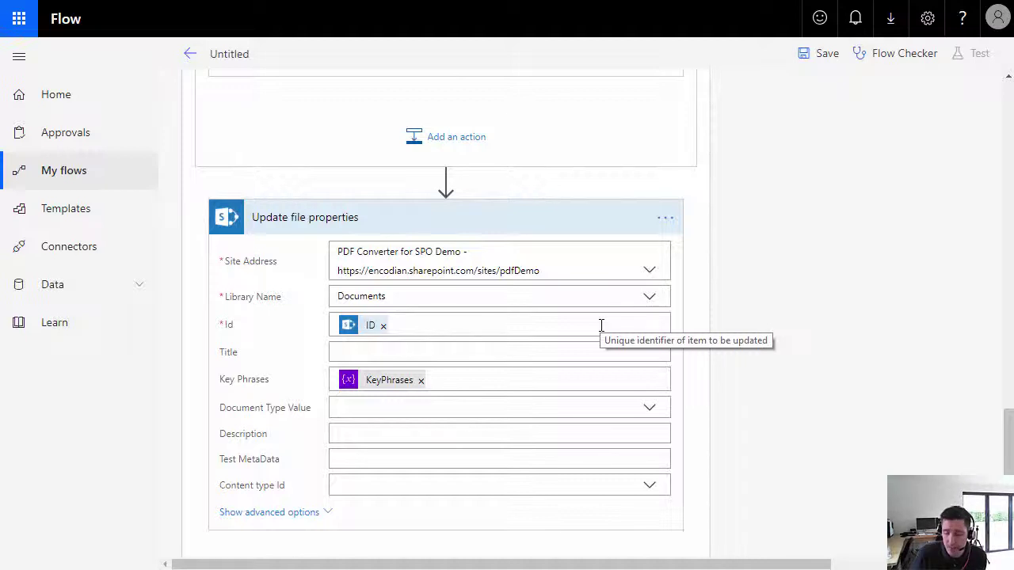
Switch the Update file properties action's connection to the Office 365 services account and collapse the action
click(662, 226)
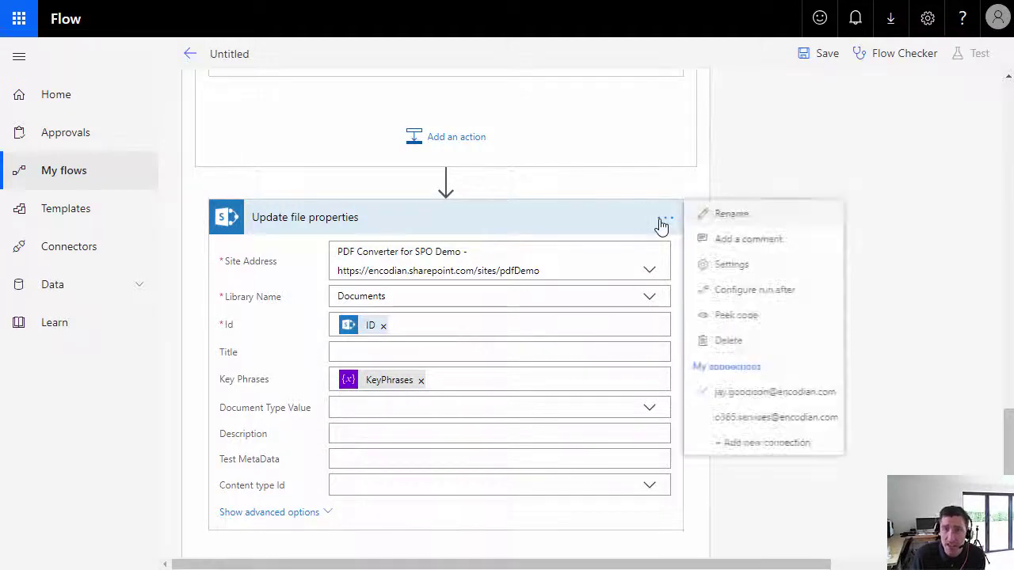
click(663, 225)
click(663, 226)
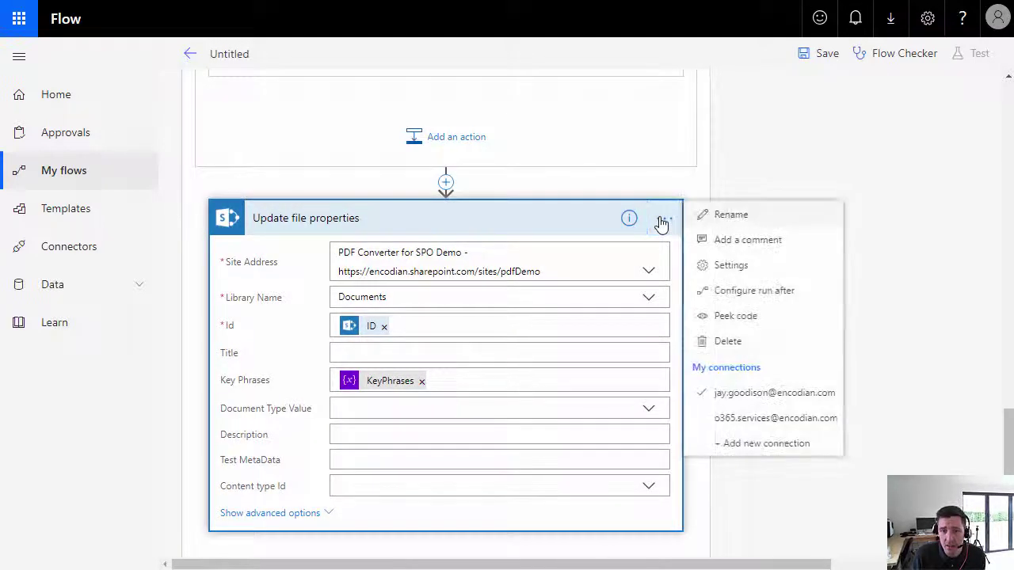
click(727, 420)
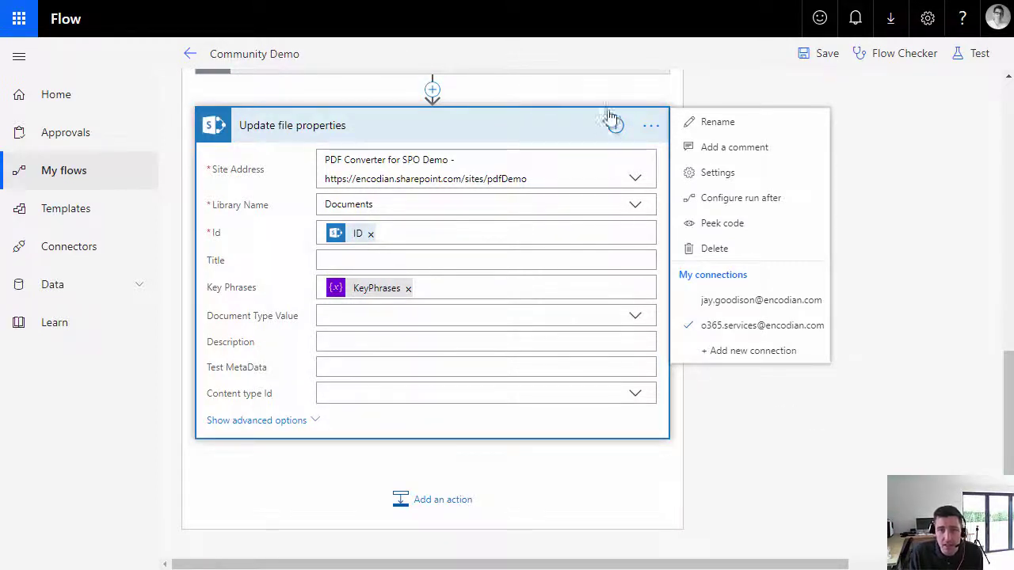
click(530, 133)
click(531, 133)
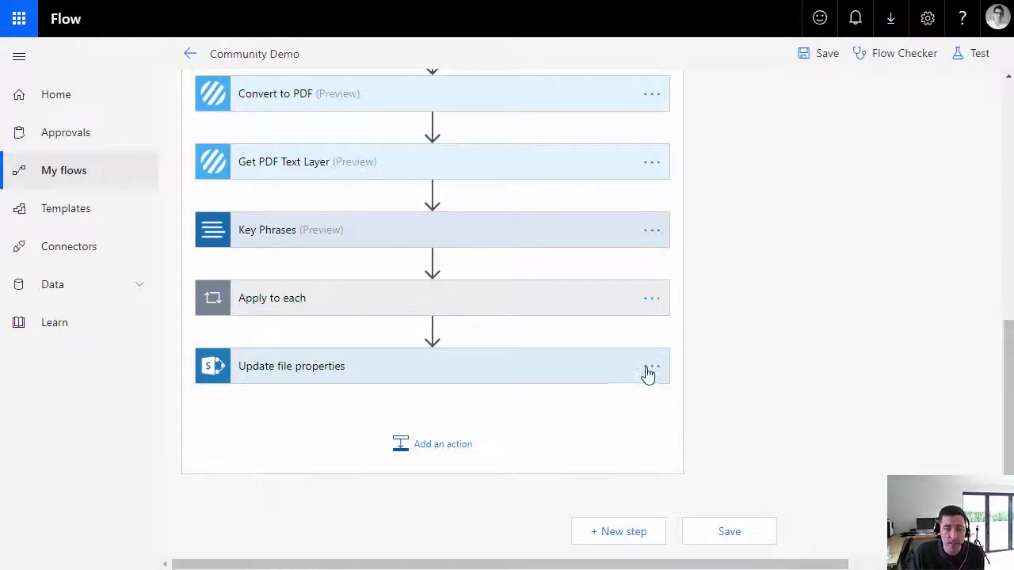
Review the flow from its condition to the final action and save it
scroll(647, 376, up, 3)
scroll(647, 376, up, 3)
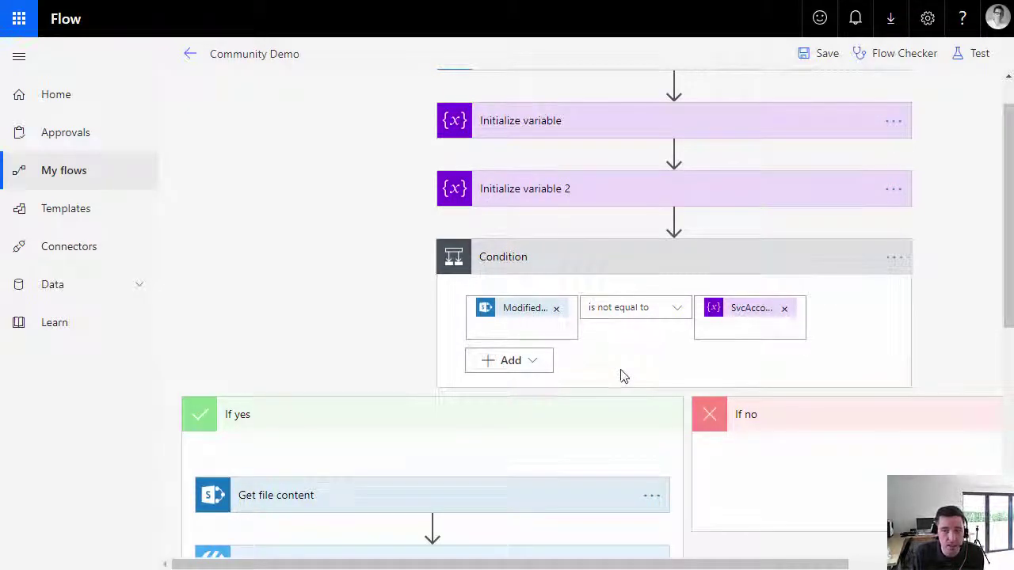
scroll(622, 374, down, 3)
scroll(623, 376, down, 3)
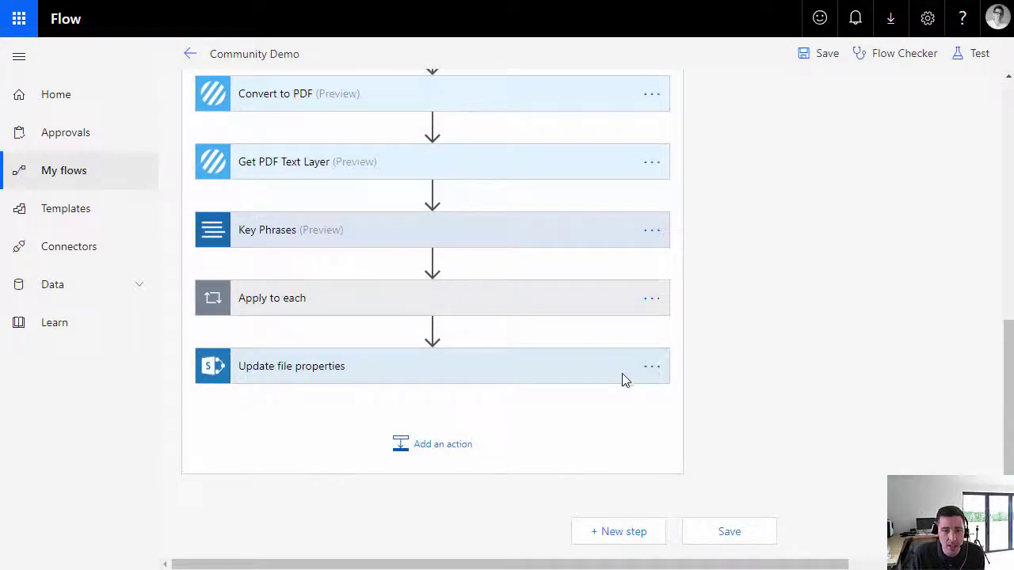
click(741, 541)
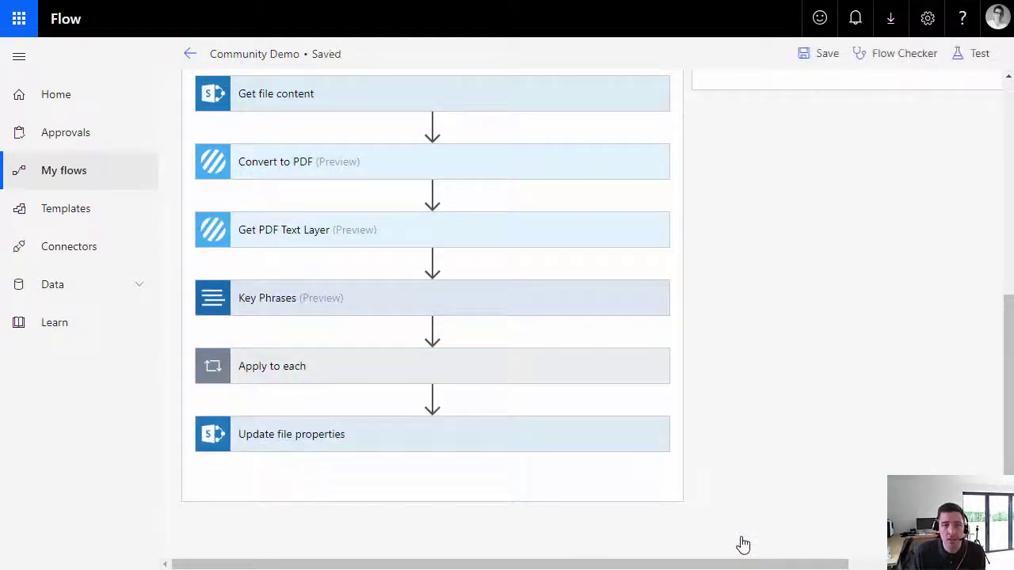
Save the flow and start a test in which the trigger action is performed manually
scroll(749, 534, up, 4)
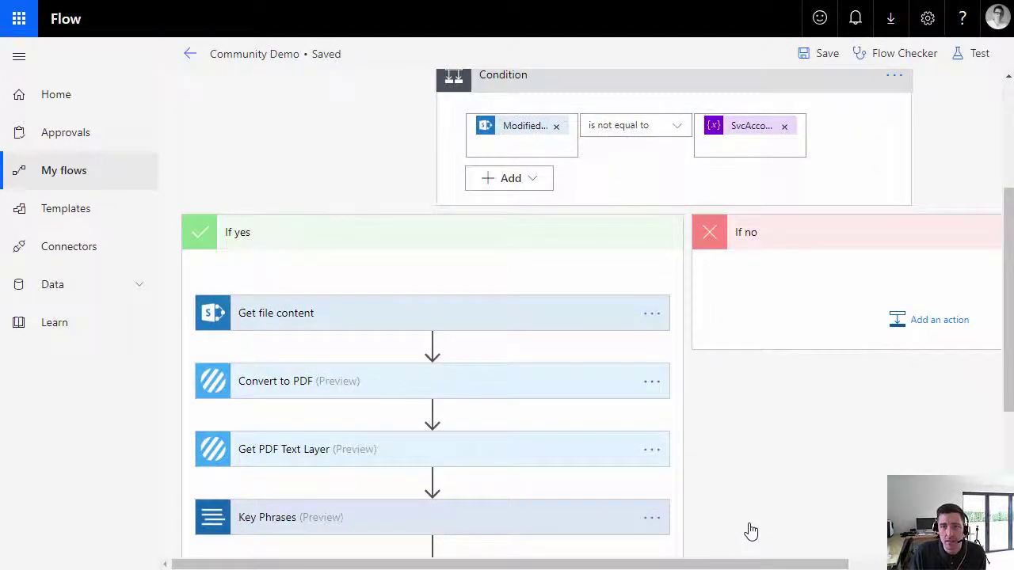
click(965, 57)
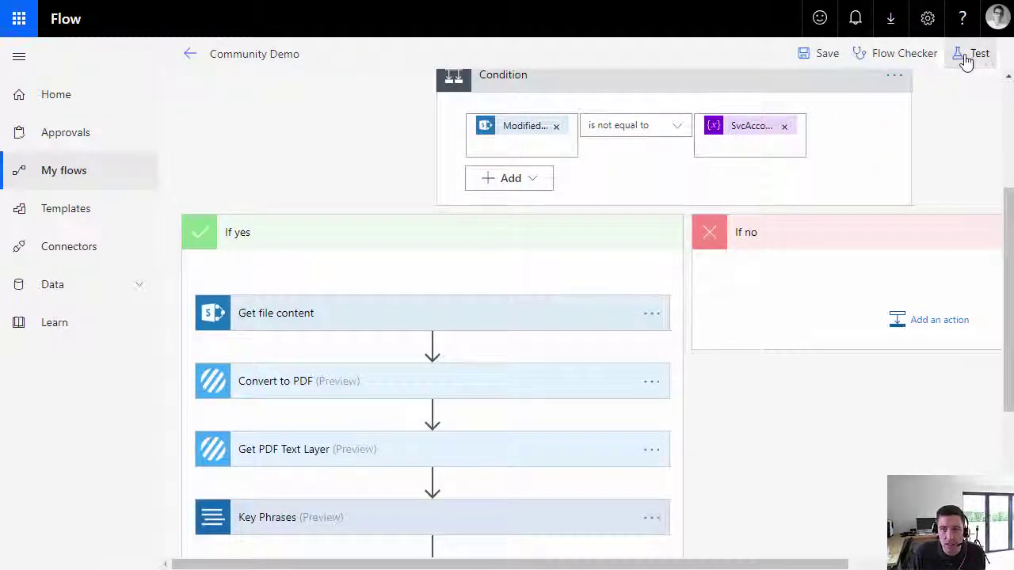
click(798, 101)
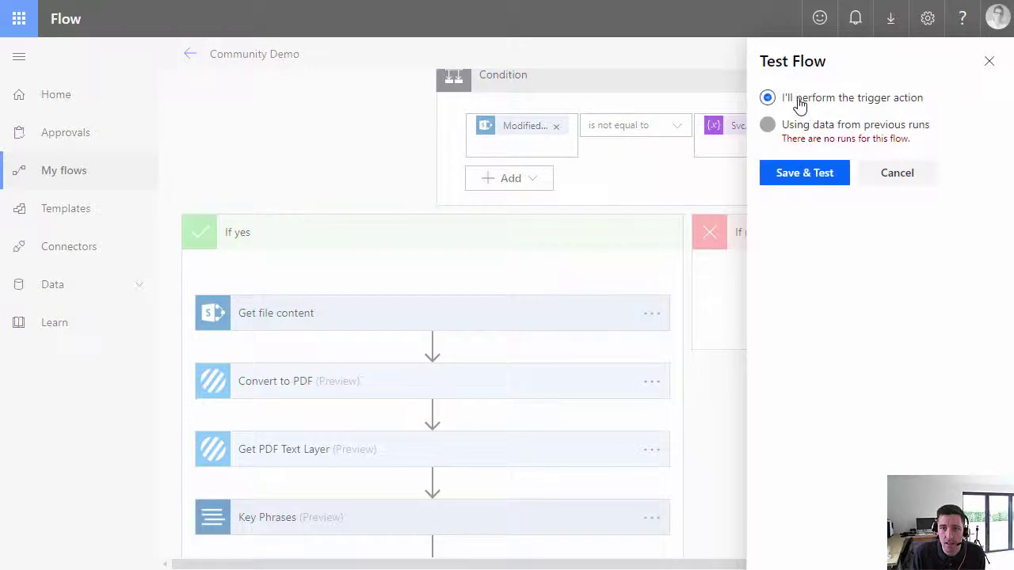
click(805, 172)
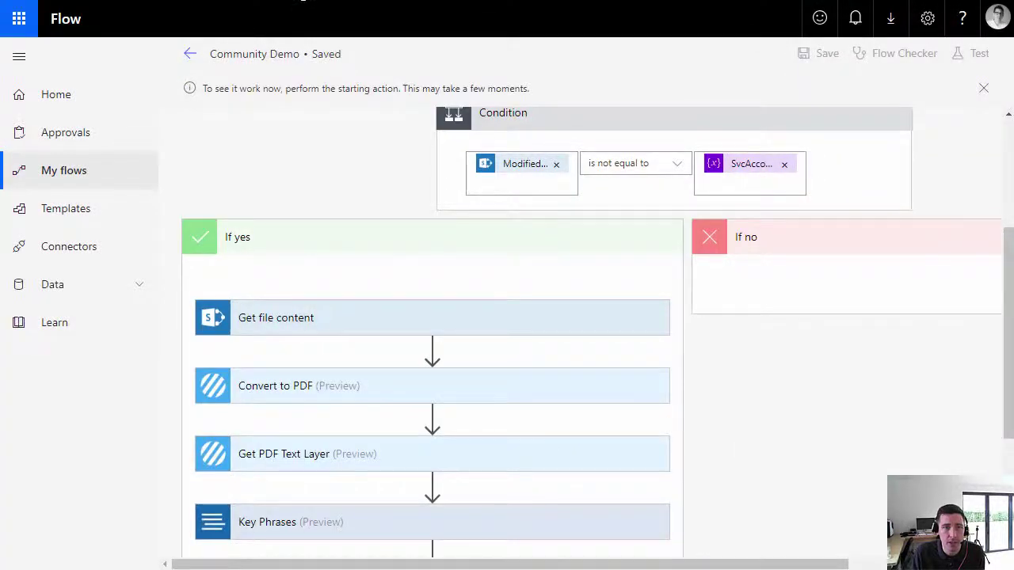
Switch to the SharePoint library and upload Encodian Test Document.docx from the Desktop to the Text Analytics Demo folder
click(307, 2)
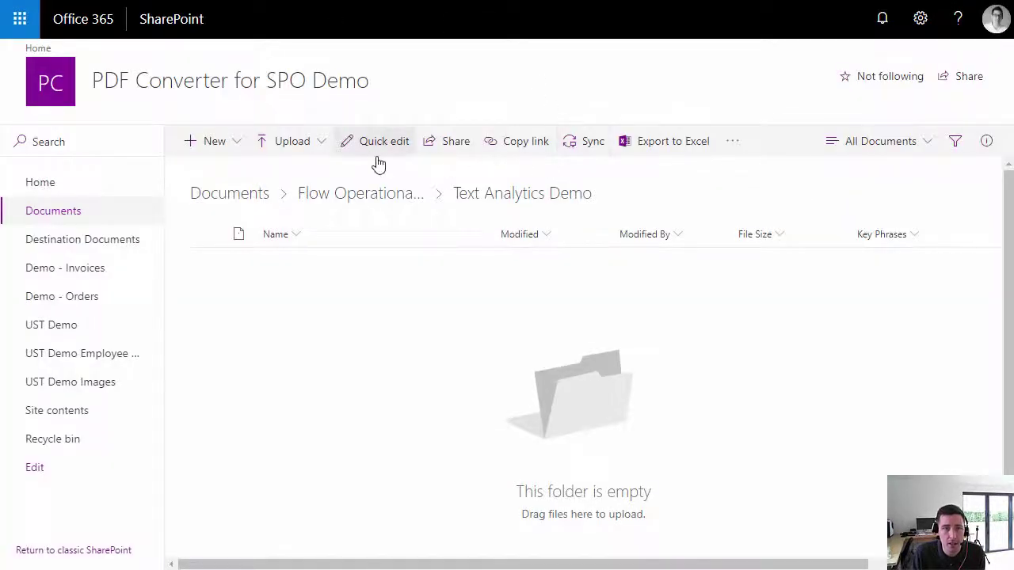
click(305, 145)
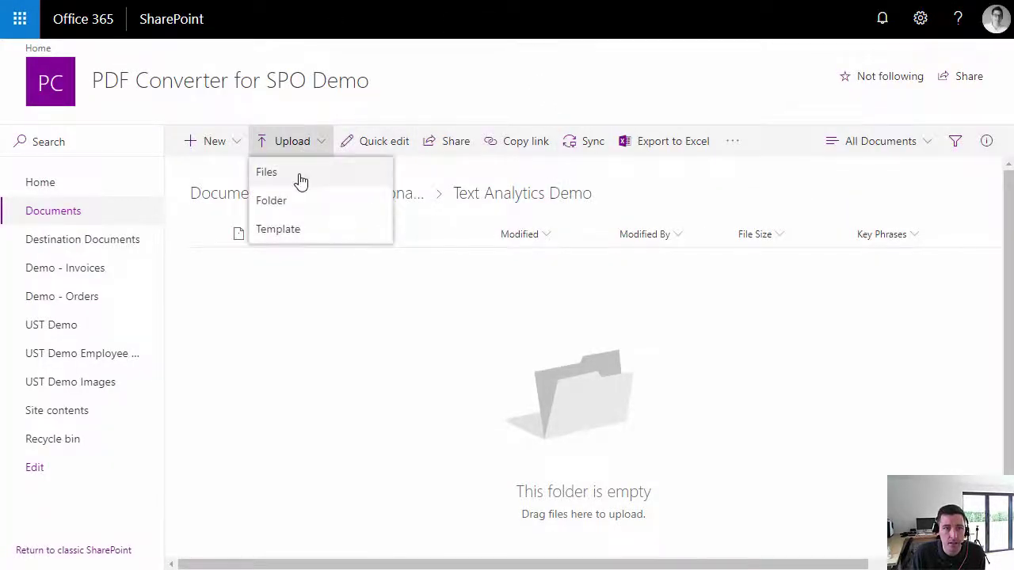
click(298, 173)
scroll(493, 292, down, 10)
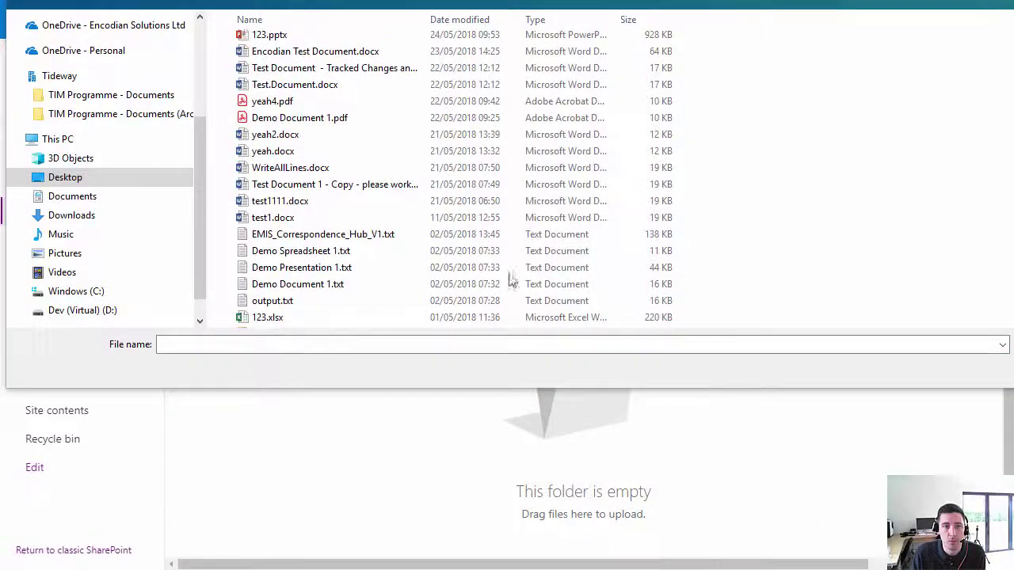
double_click(349, 50)
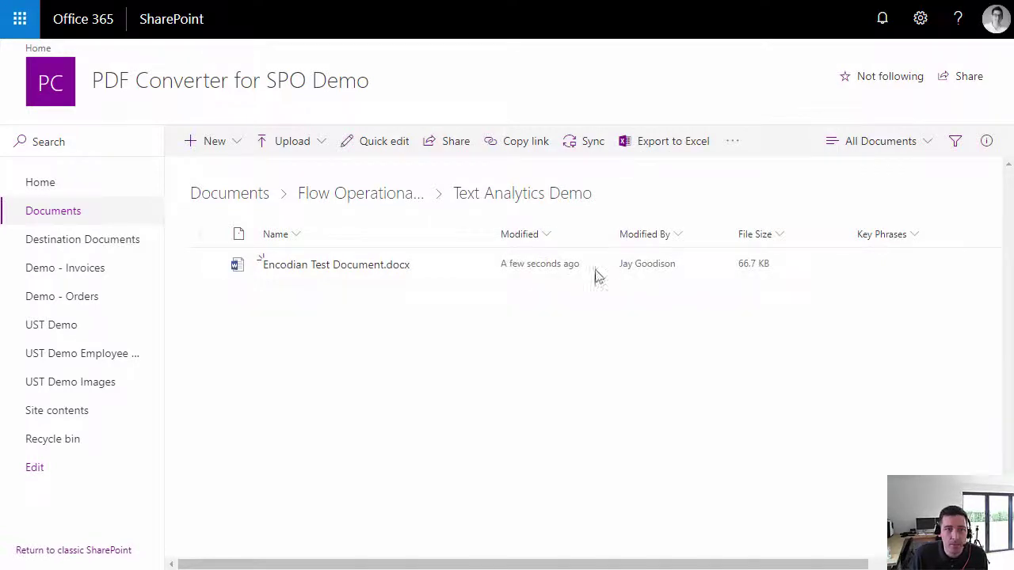
Return to the flow's test run and examine the Key Phrases action's output body, including its full error message
click(139, 1)
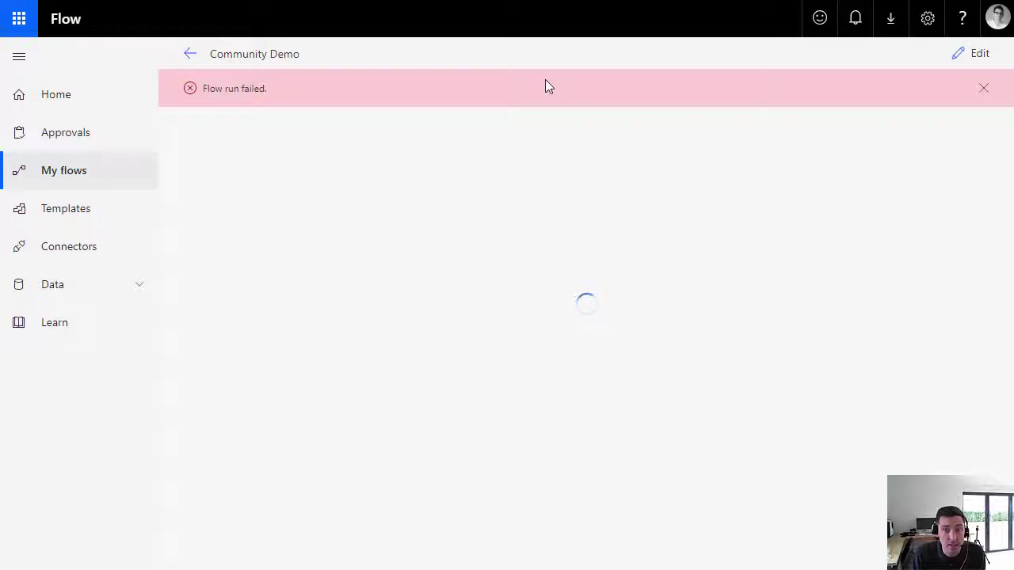
scroll(417, 238, down, 4)
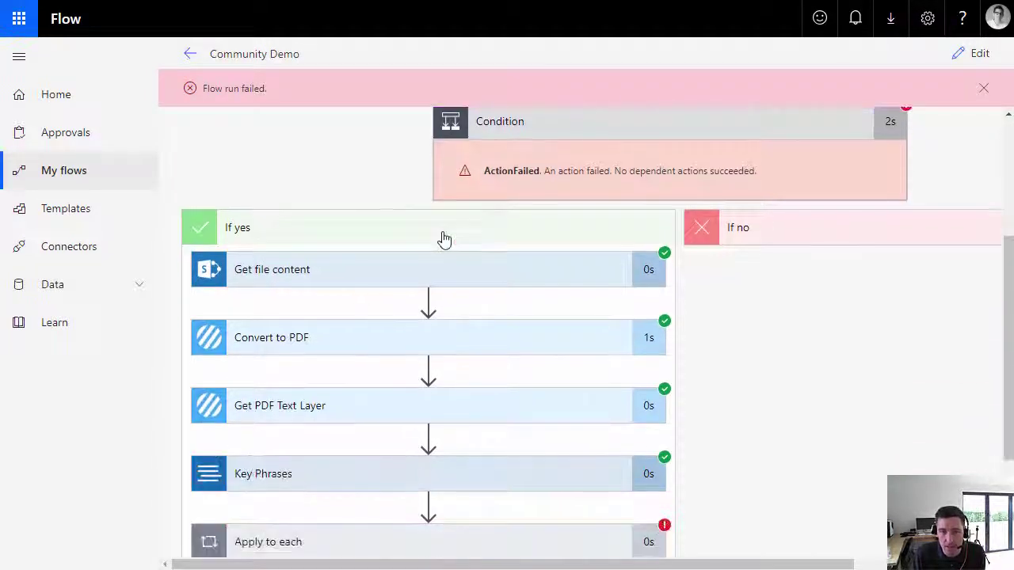
scroll(444, 238, down, 1)
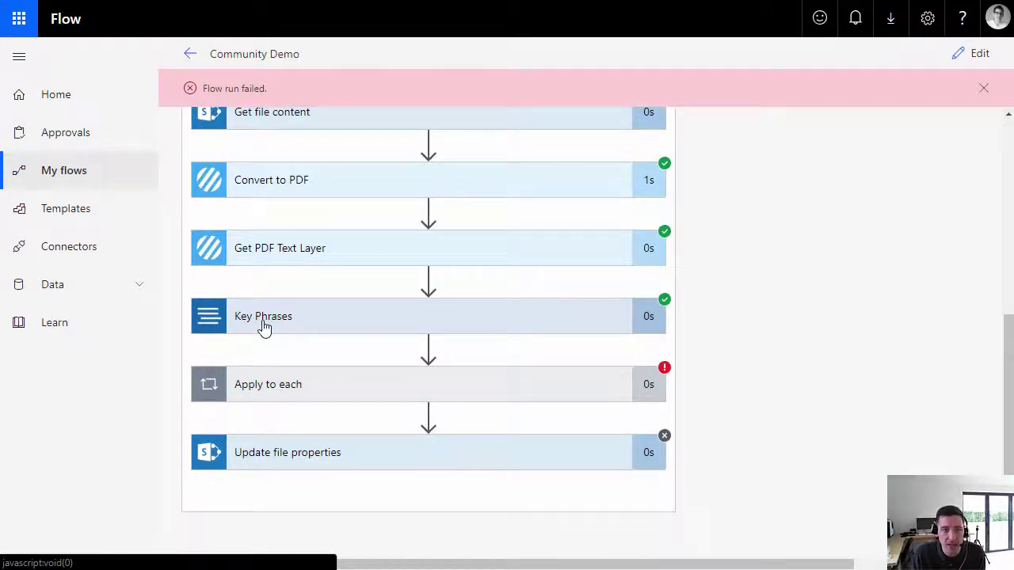
click(264, 325)
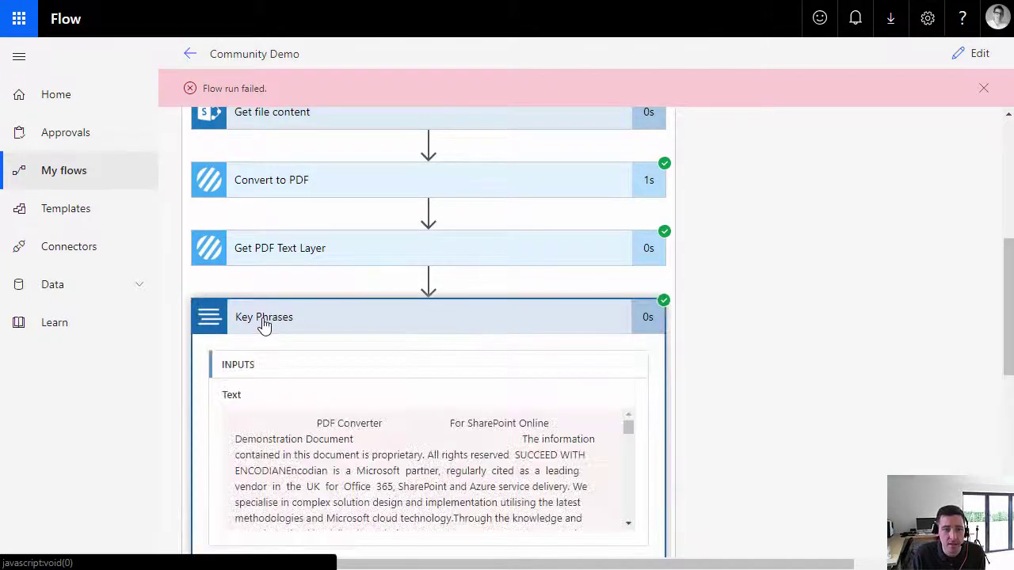
scroll(689, 387, down, 4)
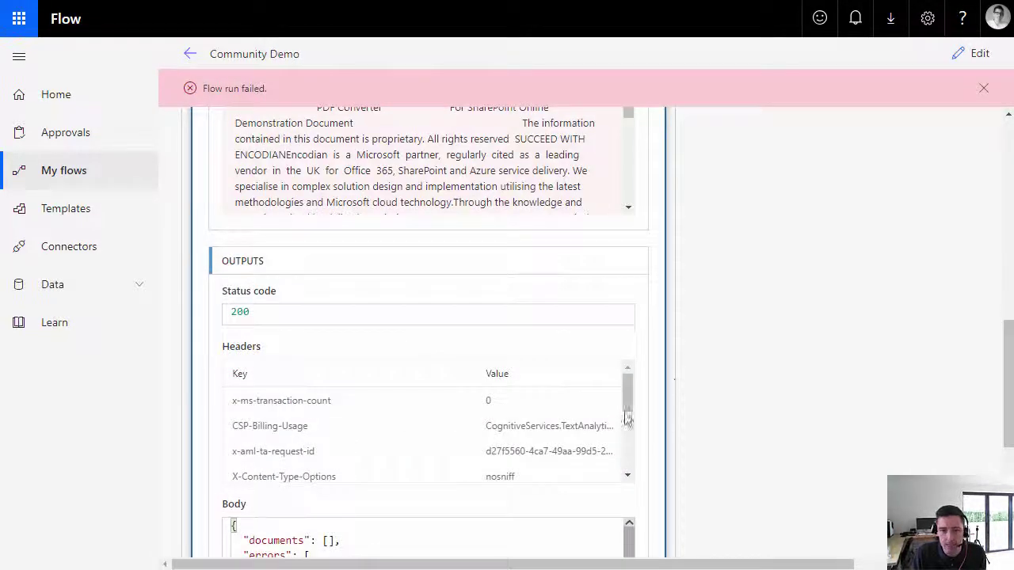
scroll(616, 419, down, 5)
scroll(663, 478, down, 2)
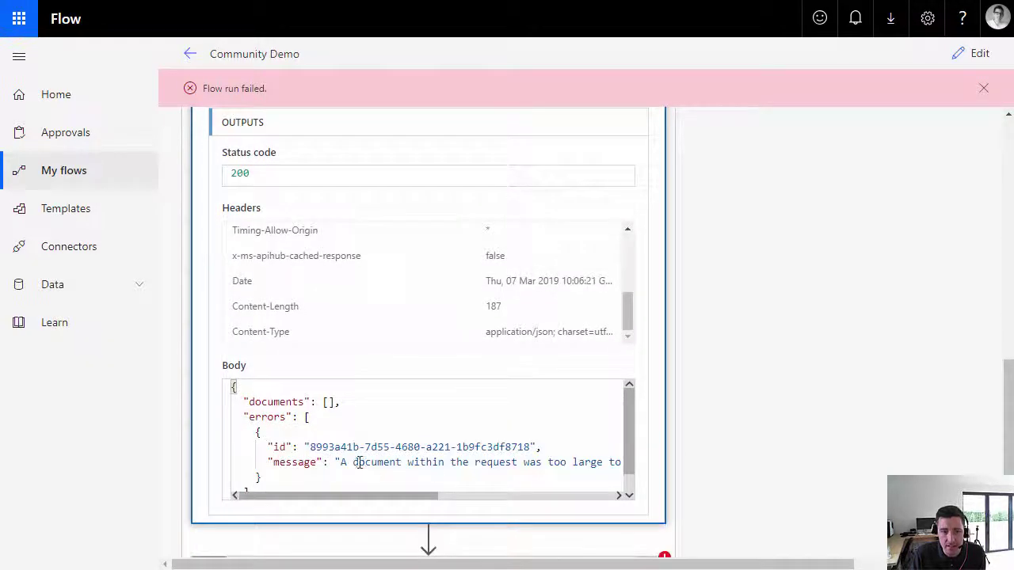
drag(351, 496, 538, 502)
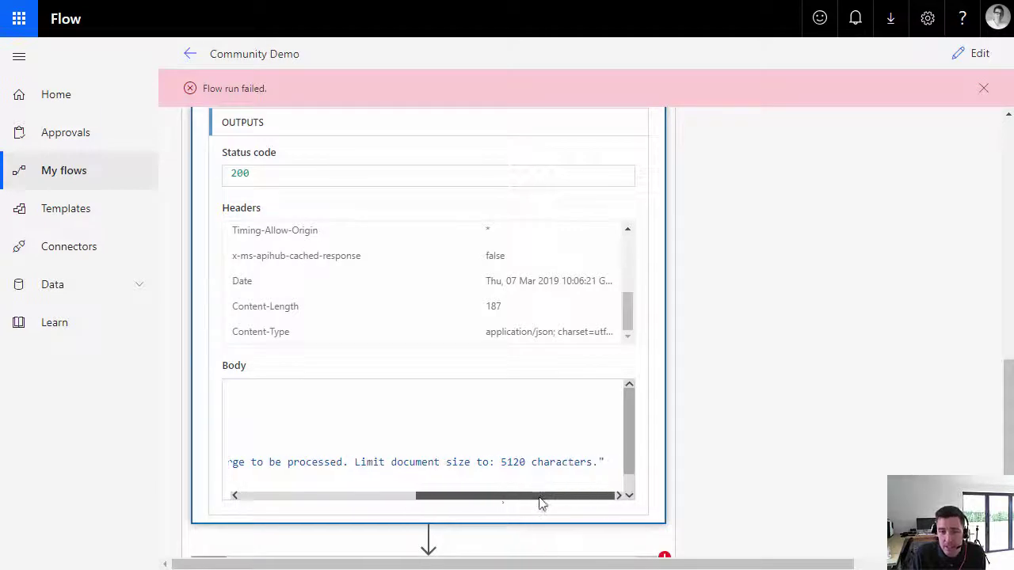
drag(354, 462, 593, 467)
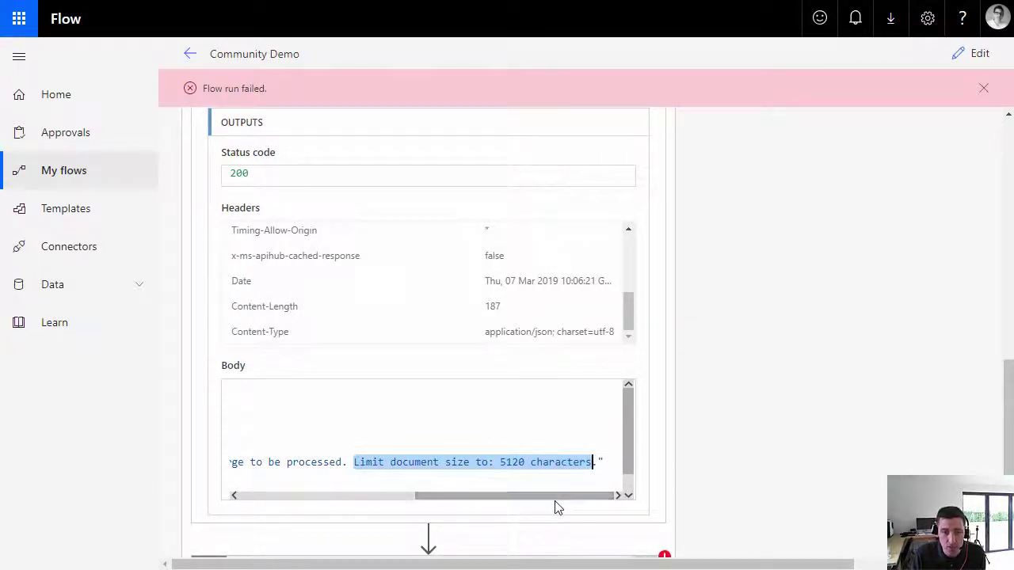
drag(557, 496, 409, 496)
scroll(460, 434, up, 5)
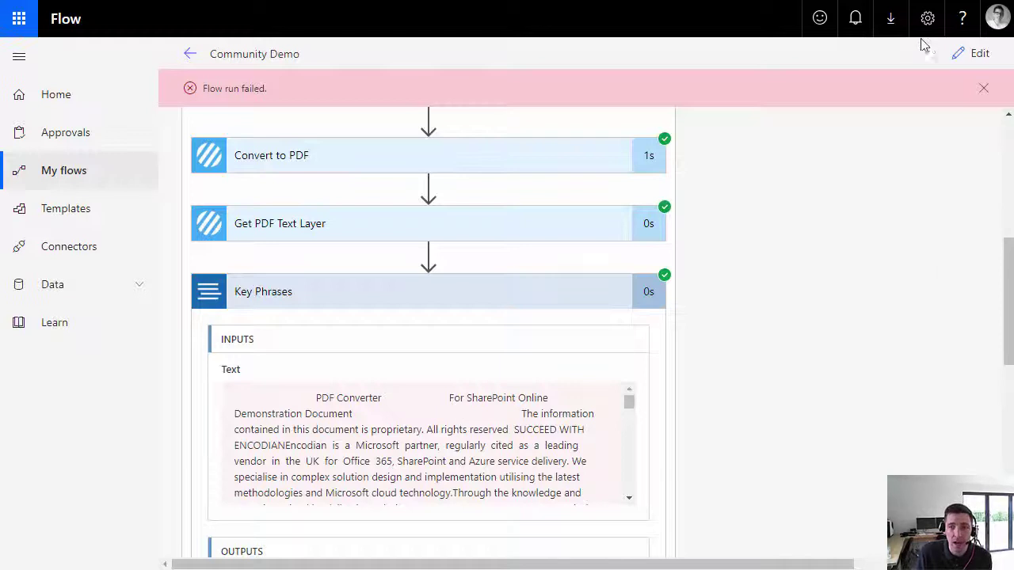
Edit the Get PDF Text Layer action to start at page 2 and end at page 3, and save the flow
click(979, 56)
scroll(519, 365, down, 7)
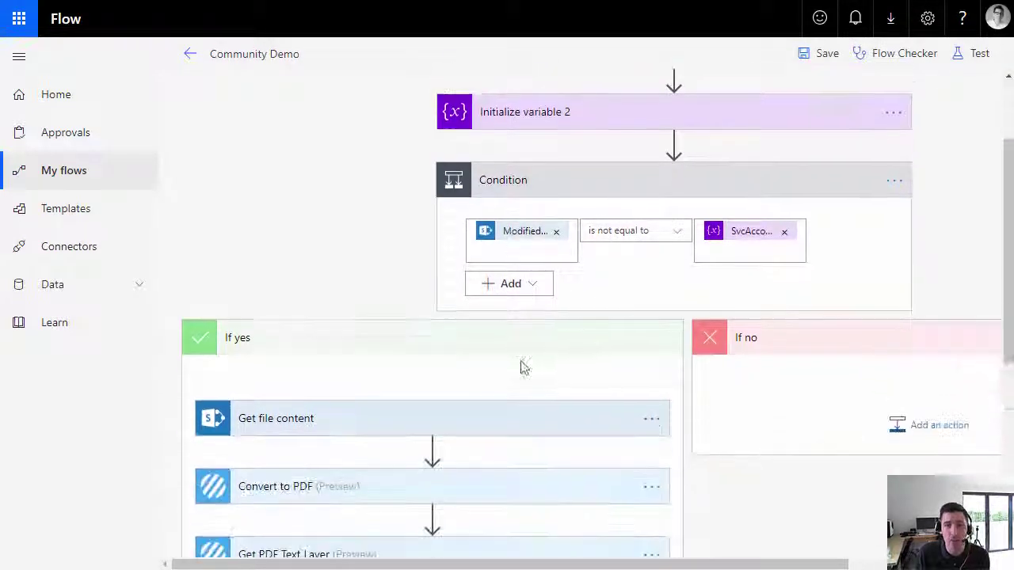
click(311, 166)
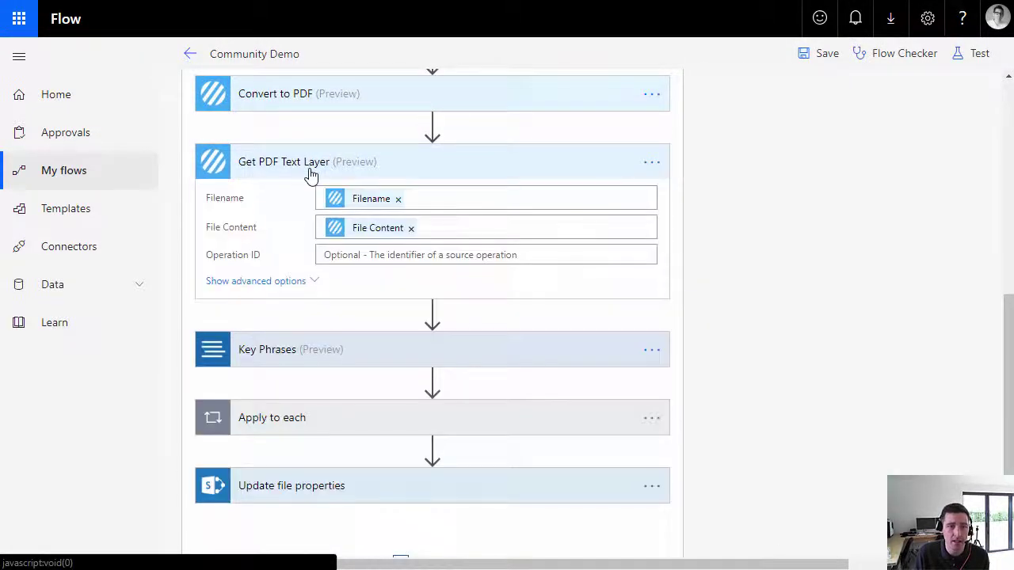
click(264, 283)
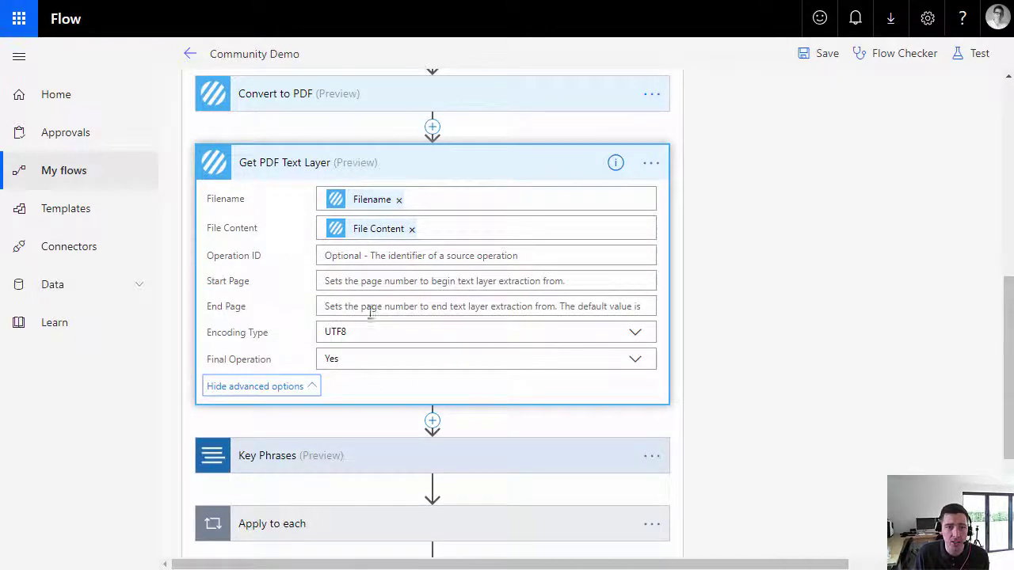
click(377, 283)
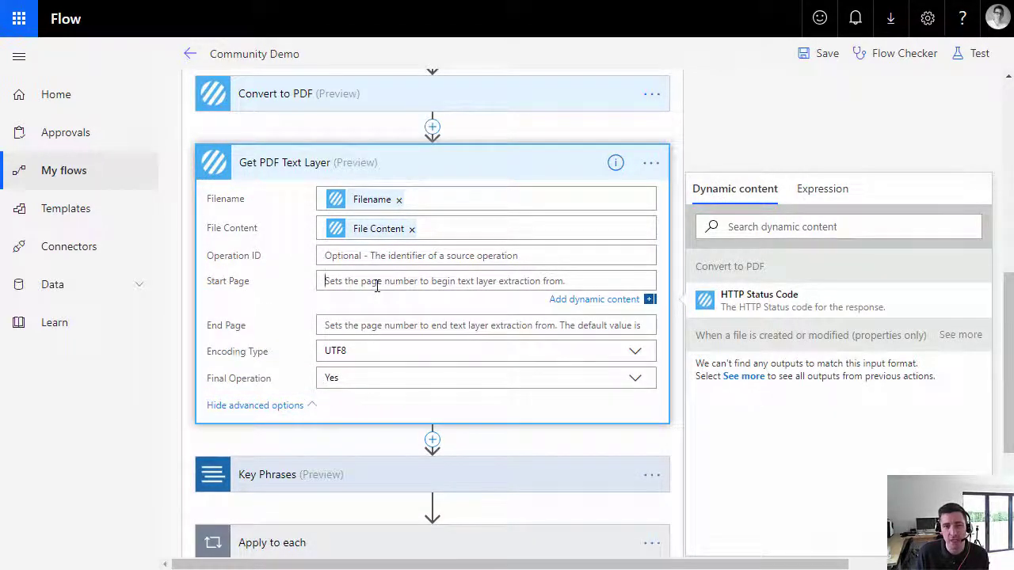
text(2)
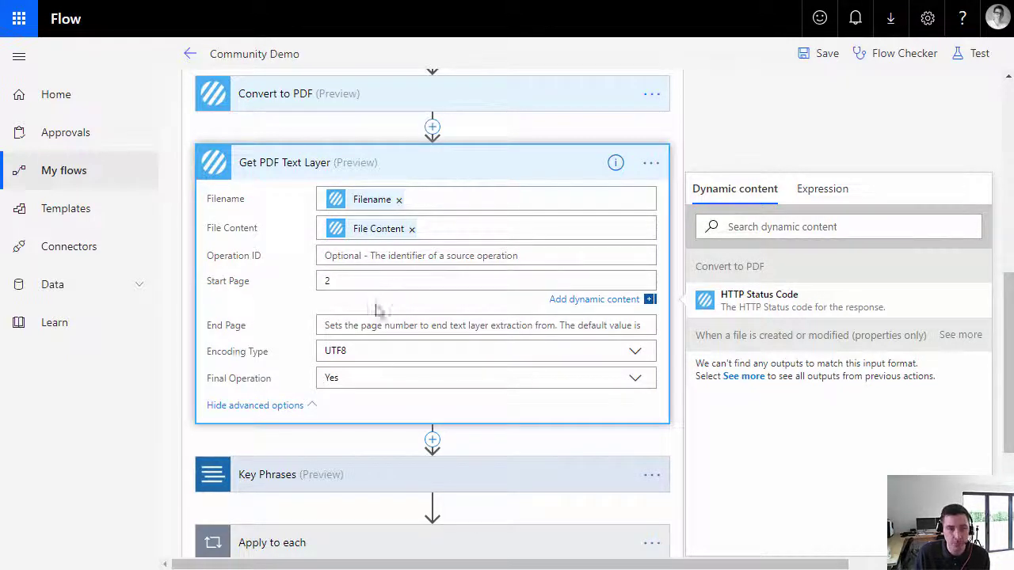
click(377, 325)
text(3)
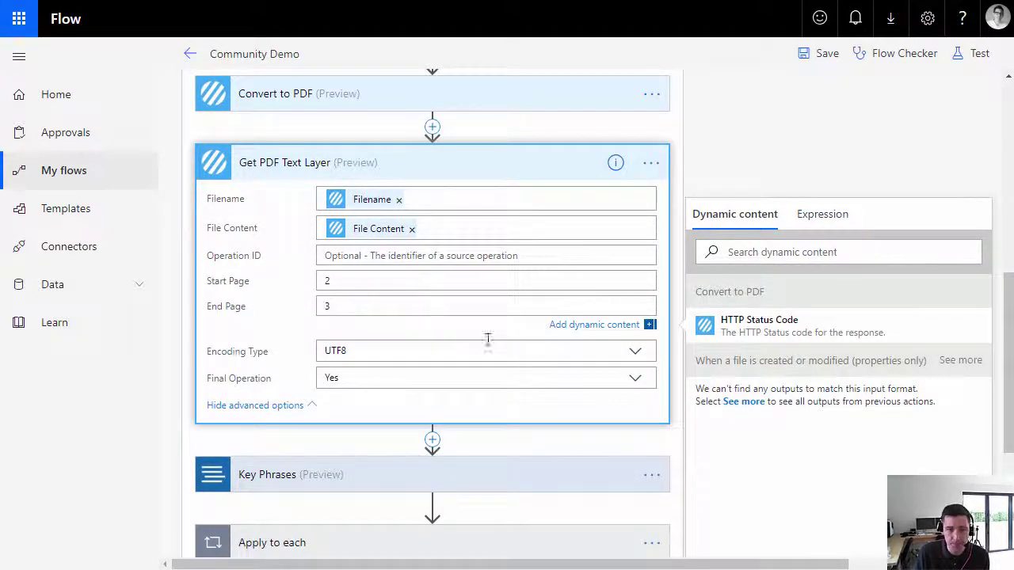
click(242, 335)
scroll(982, 95, down, 1)
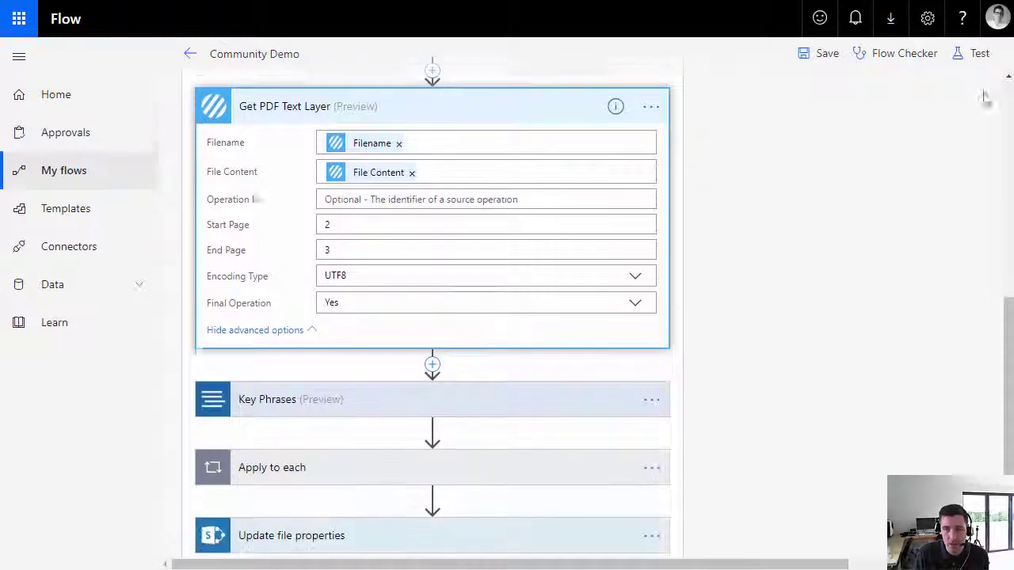
click(819, 55)
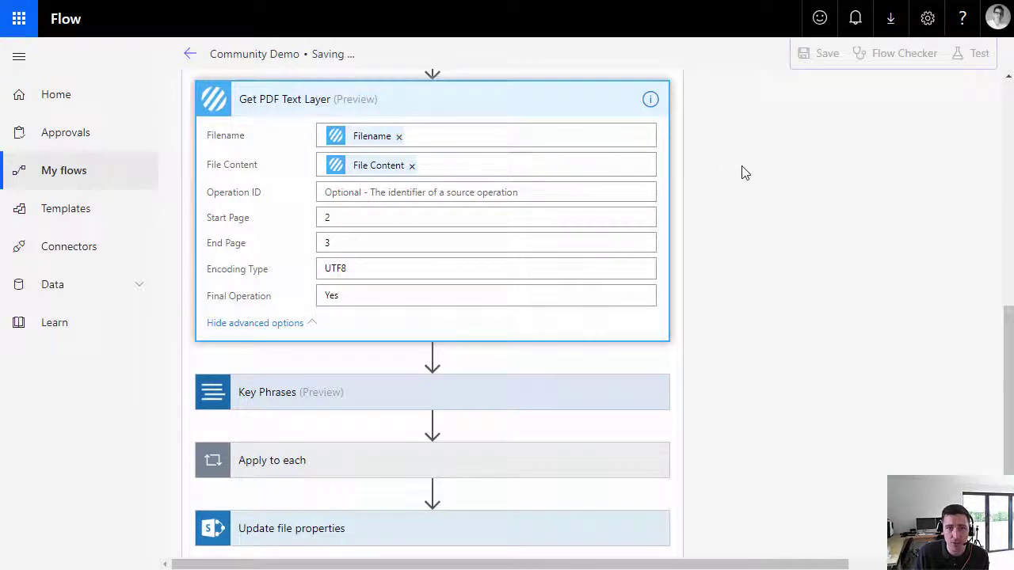
Test the flow again using the data from the previous failed run
click(978, 56)
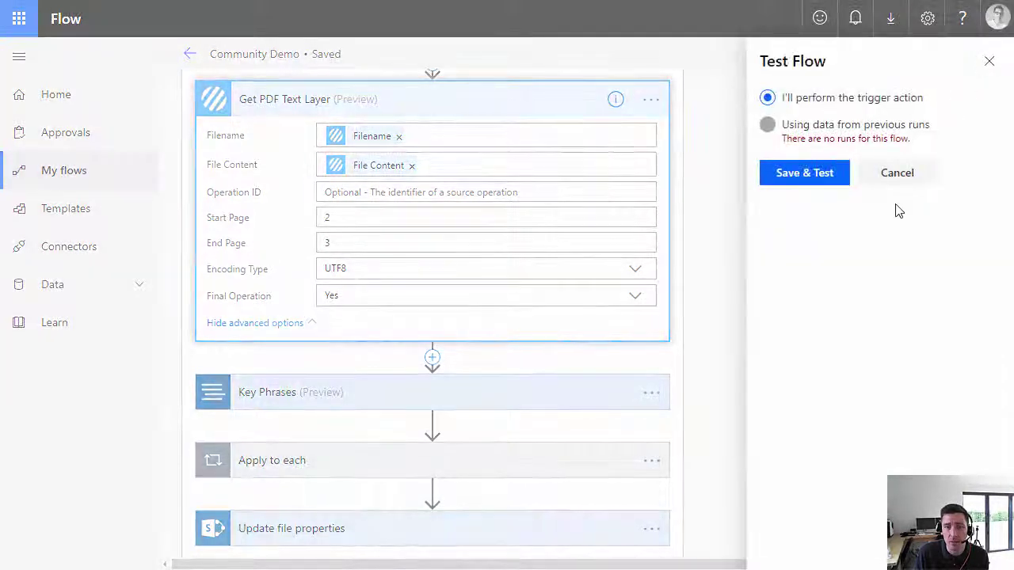
click(767, 125)
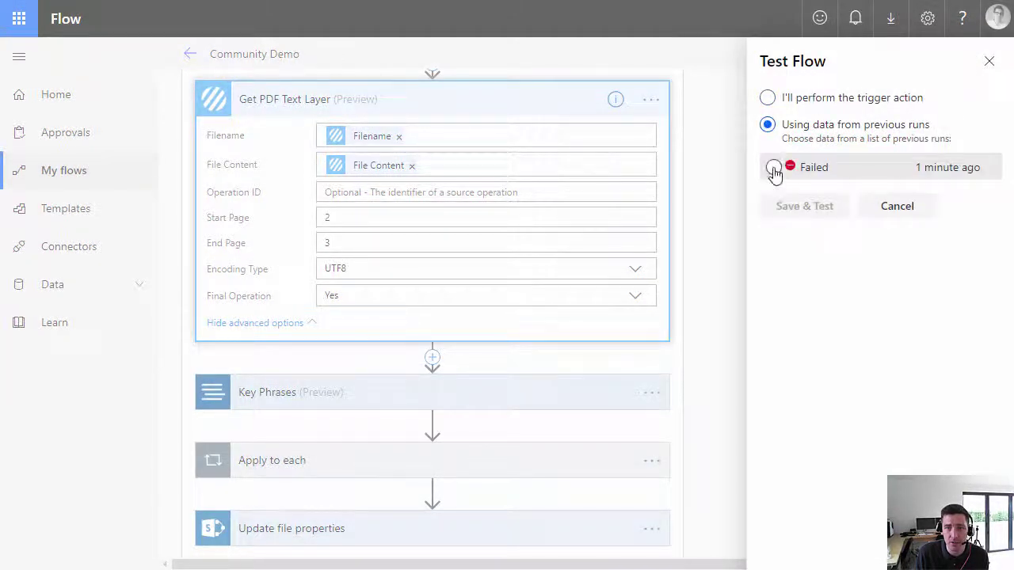
click(773, 167)
click(805, 218)
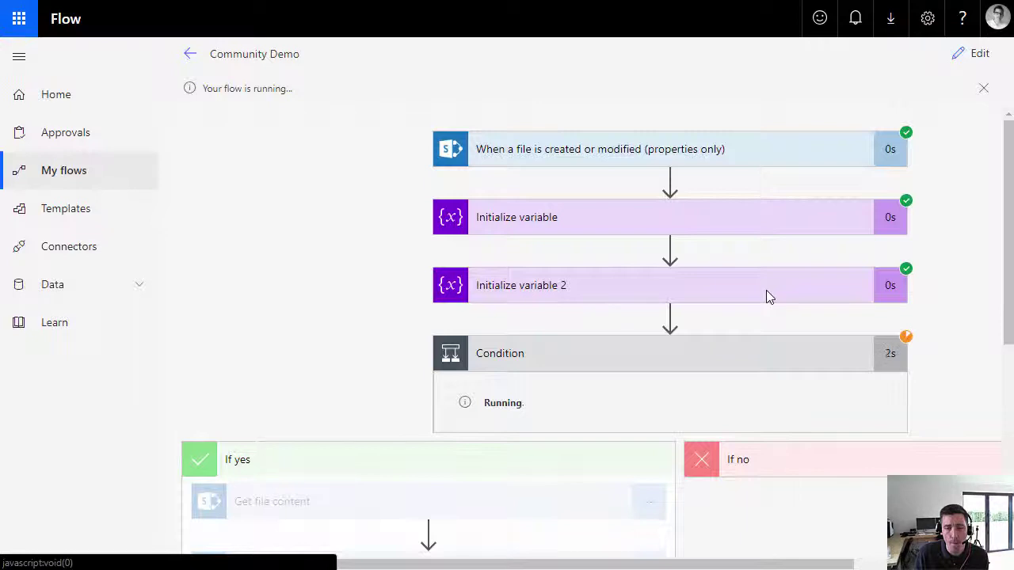
Follow the run's progress through its final action and examine the Key Phrases action's input text and extracted phrases
scroll(766, 290, down, 3)
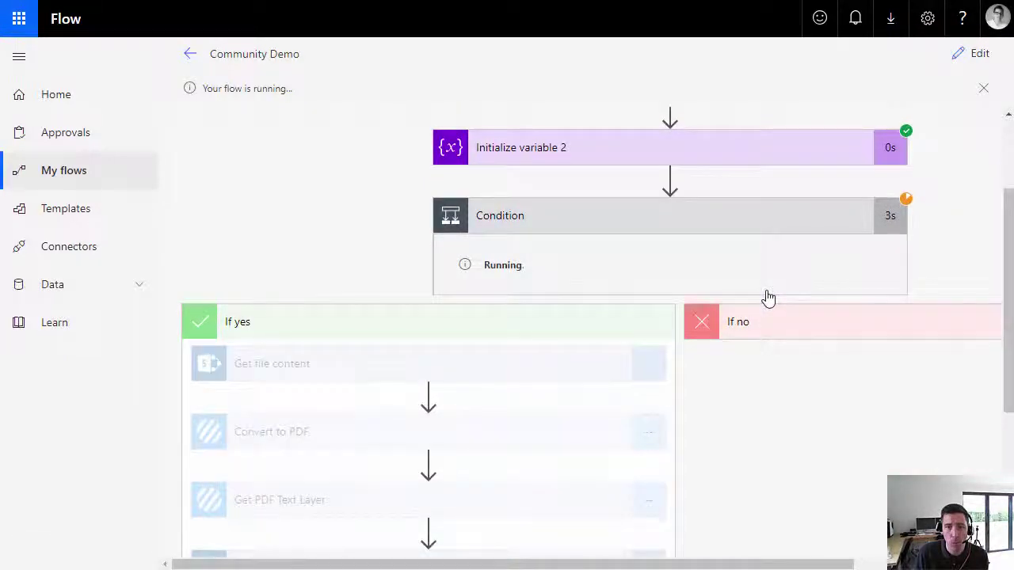
scroll(767, 293, down, 3)
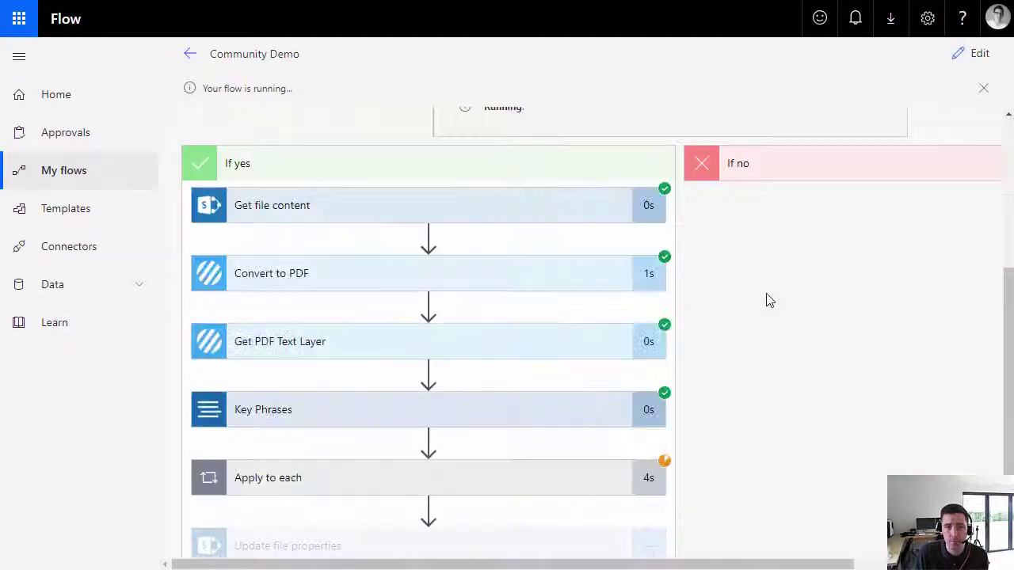
scroll(766, 300, down, 2)
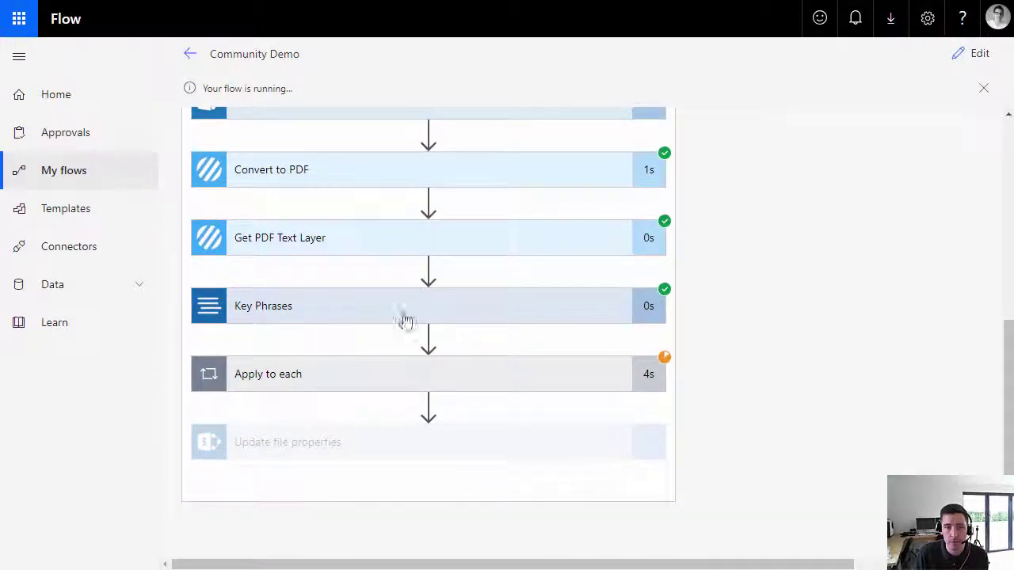
click(362, 312)
scroll(579, 325, down, 4)
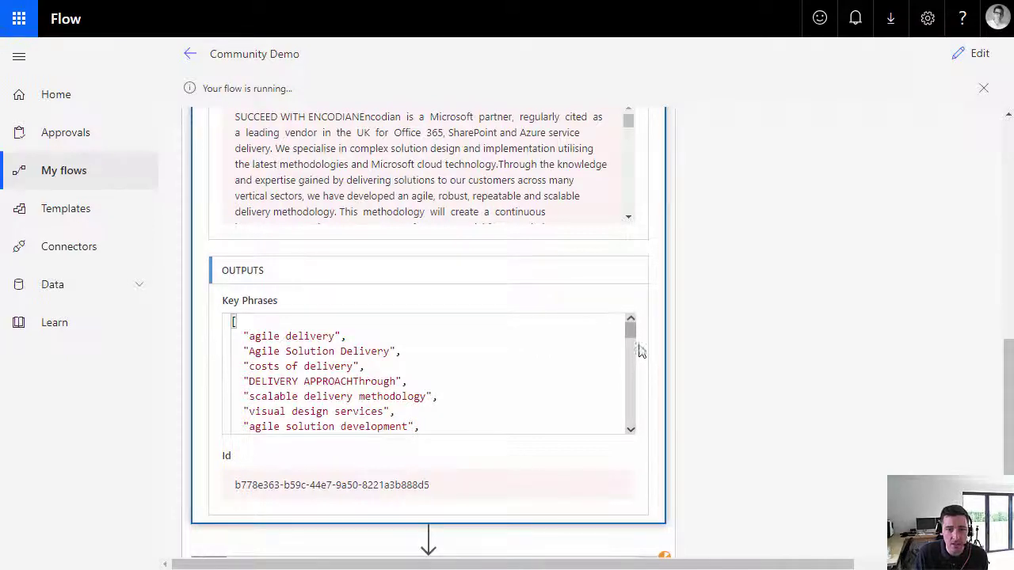
mouse_move(629, 328)
mouse_down()
mouse_move(631, 350)
mouse_move(629, 324)
mouse_up()
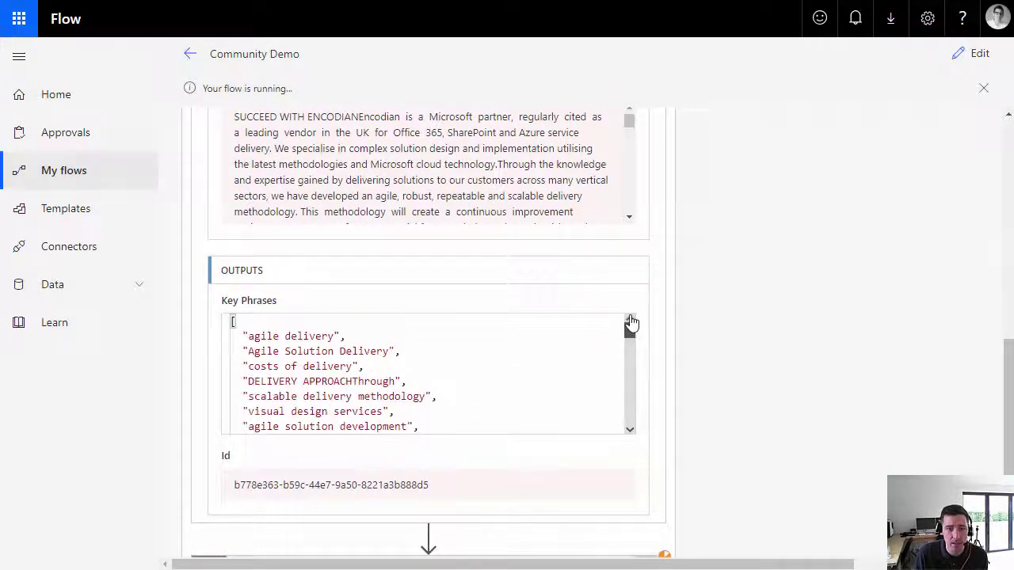
scroll(655, 338, down, 3)
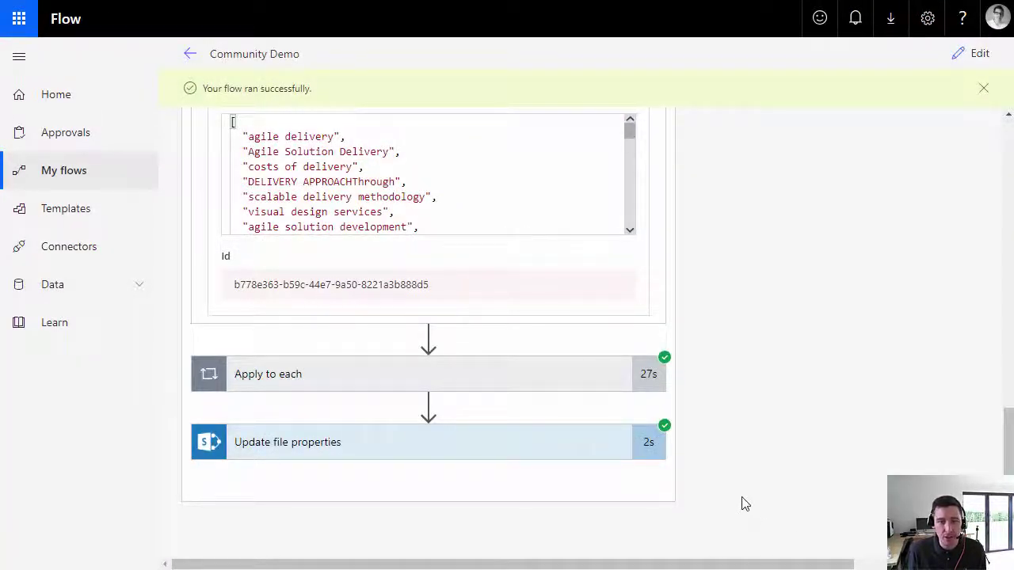
scroll(742, 503, up, 4)
scroll(742, 503, up, 3)
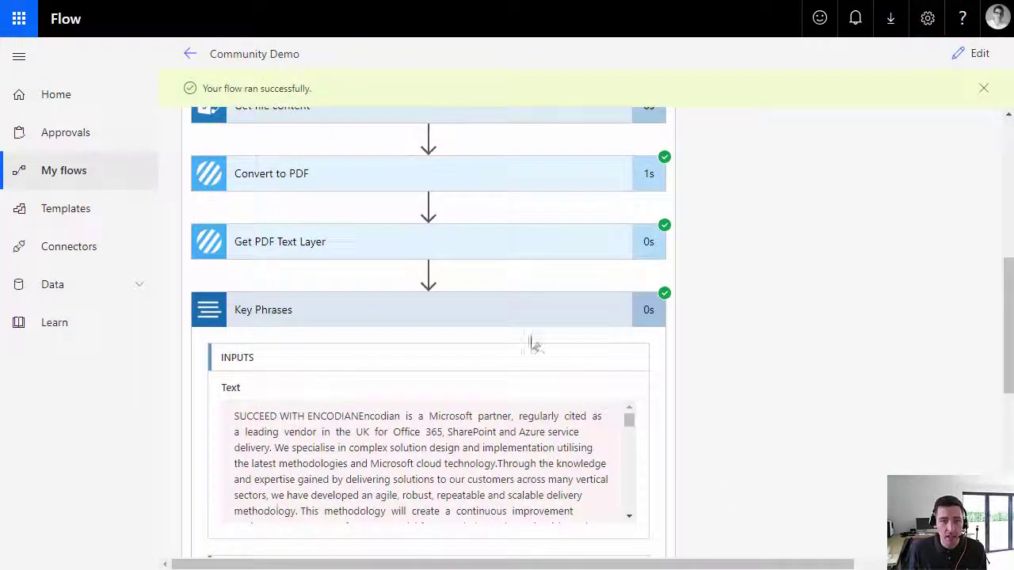
click(510, 324)
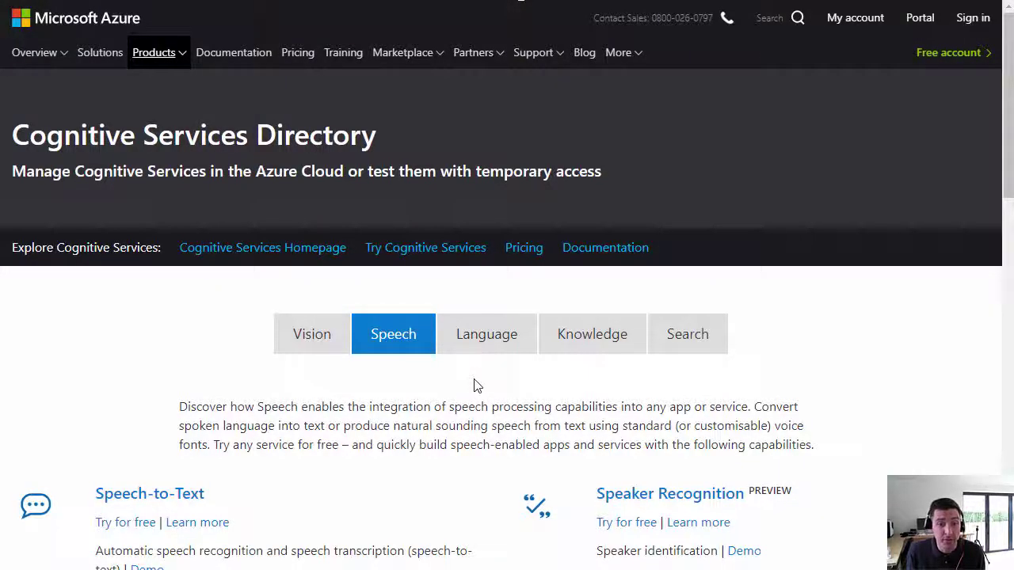
Review the Speech services listed in the Azure Cognitive Services Directory
scroll(362, 407, down, 5)
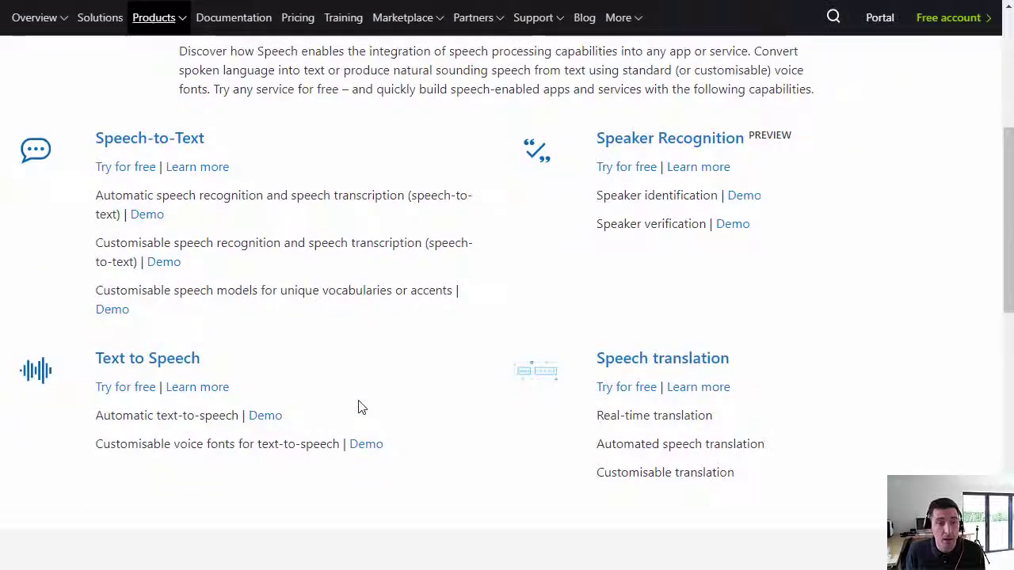
scroll(373, 408, down, 1)
scroll(375, 408, up, 4)
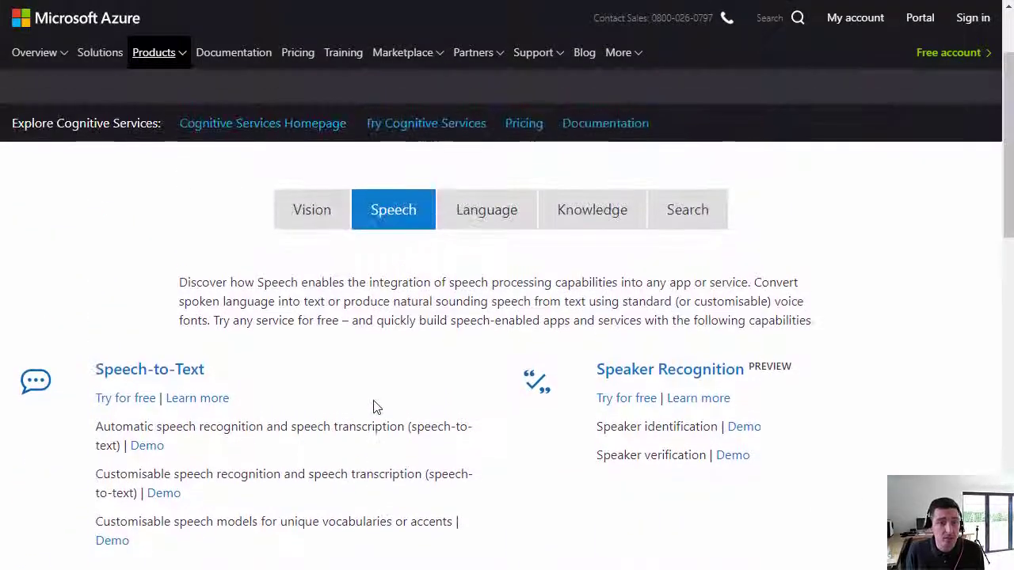